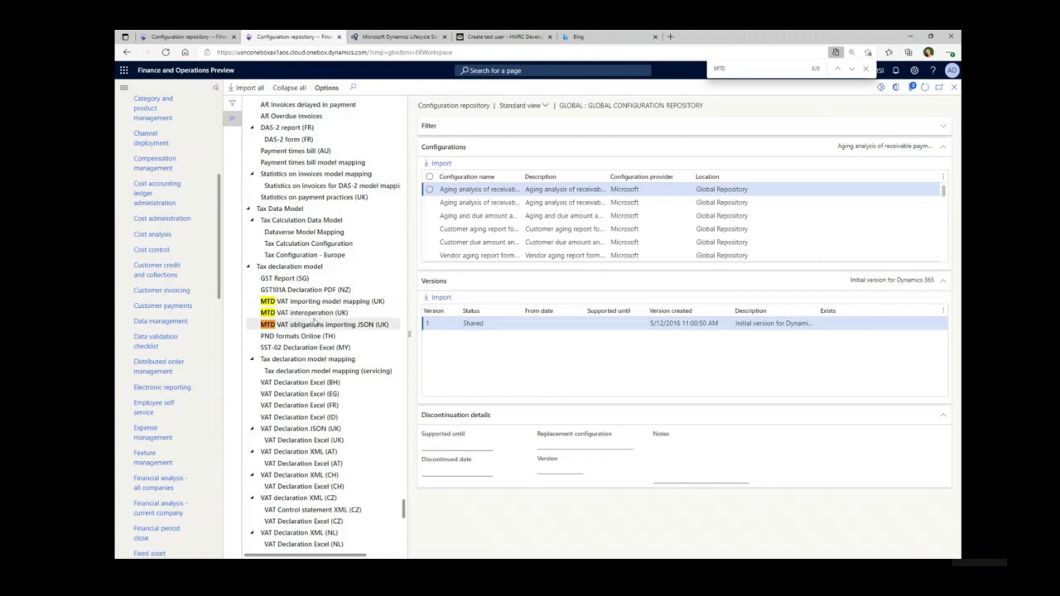
Step: Import version 31.9 of the MTD VAT interoperation (UK) configuration from the Global repository
click(317, 317)
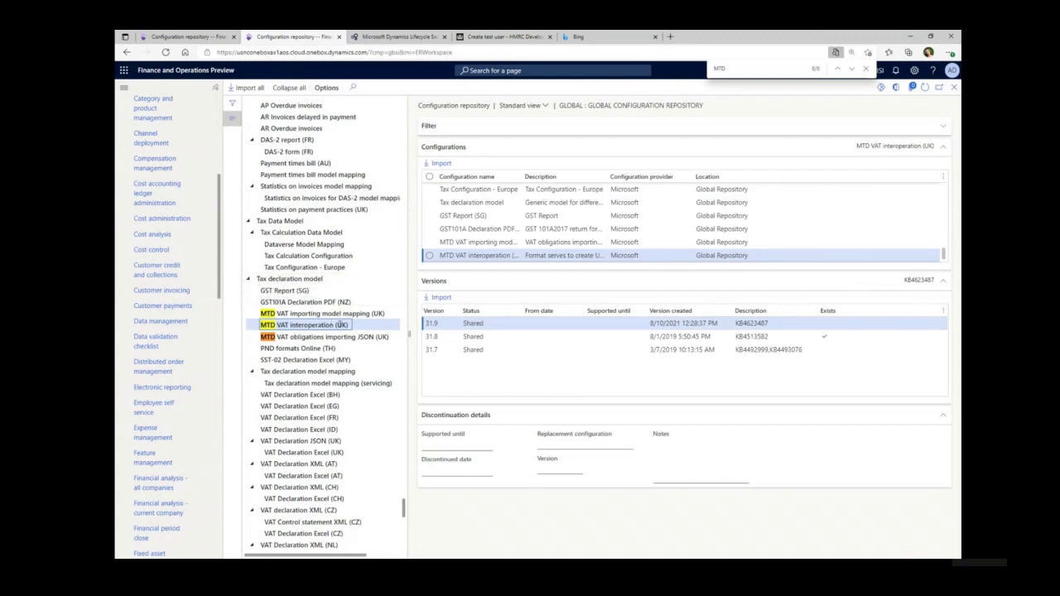
click(441, 325)
click(441, 300)
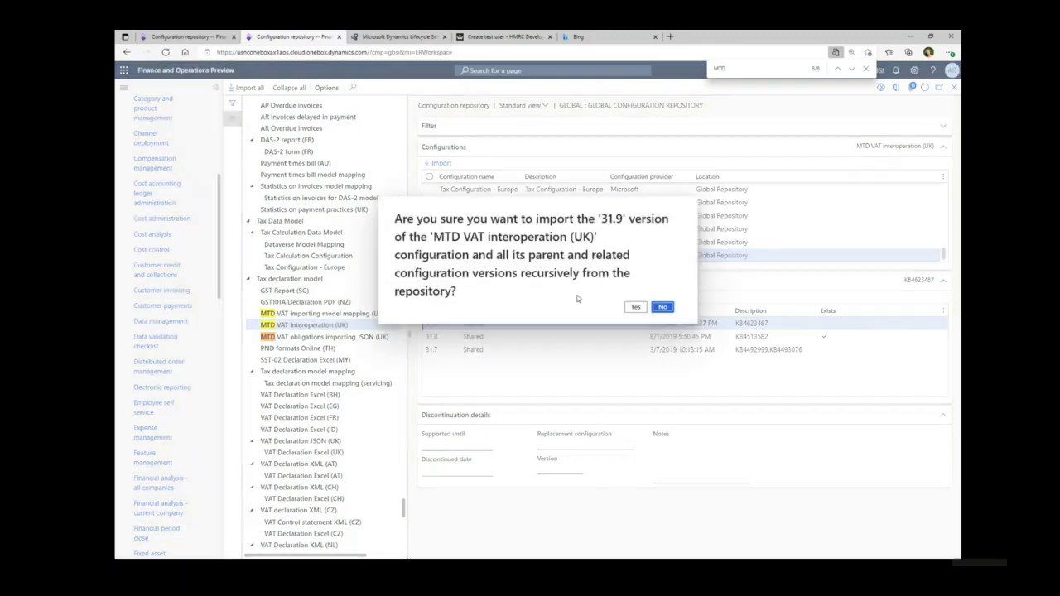
click(636, 308)
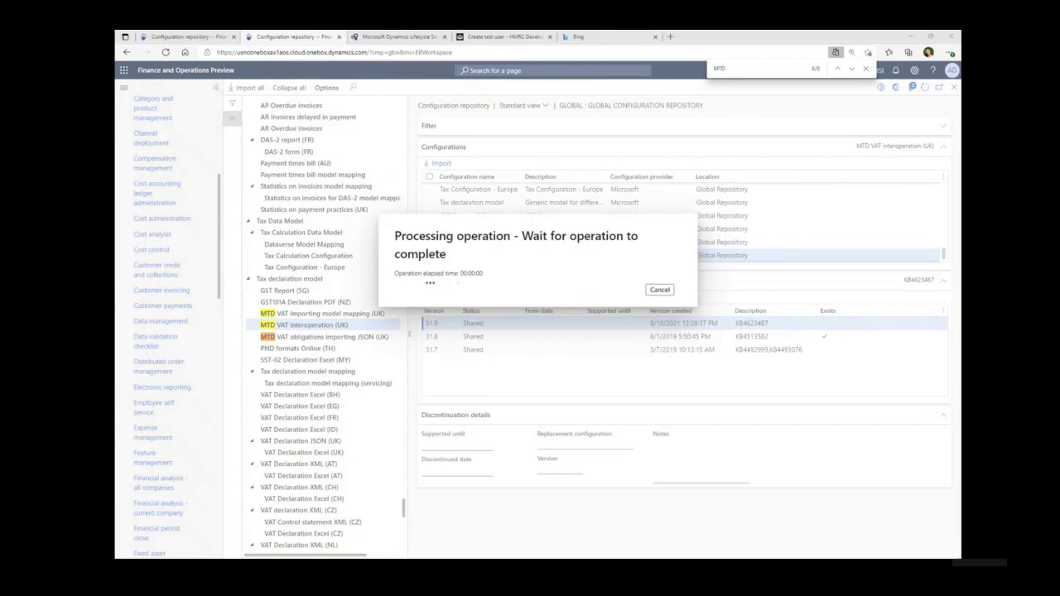
Step: Find the MTD VAT authorization format (UK) configuration and import its version 41.13
click(852, 70)
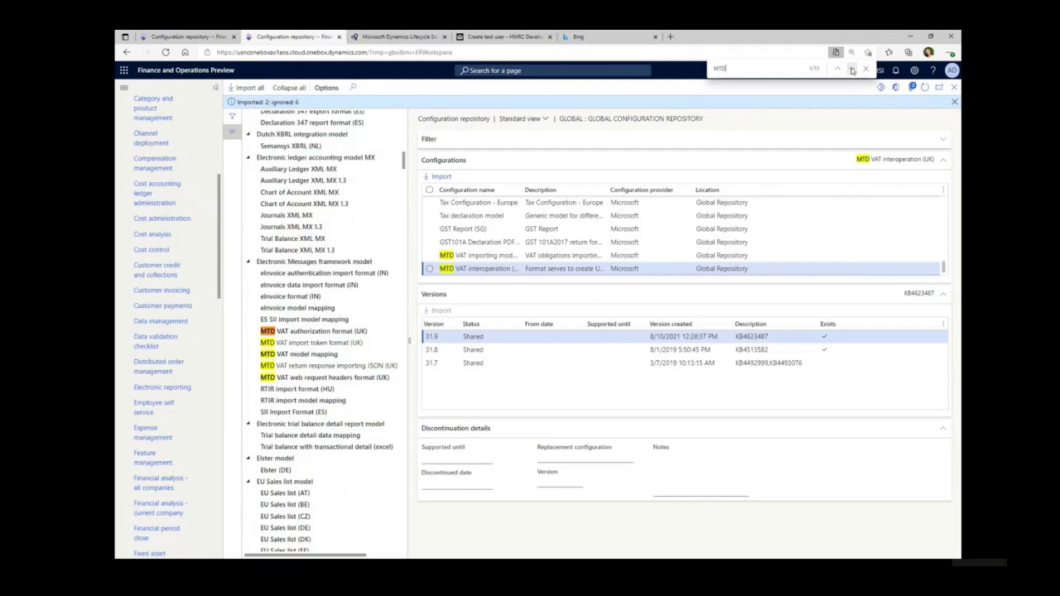
click(292, 331)
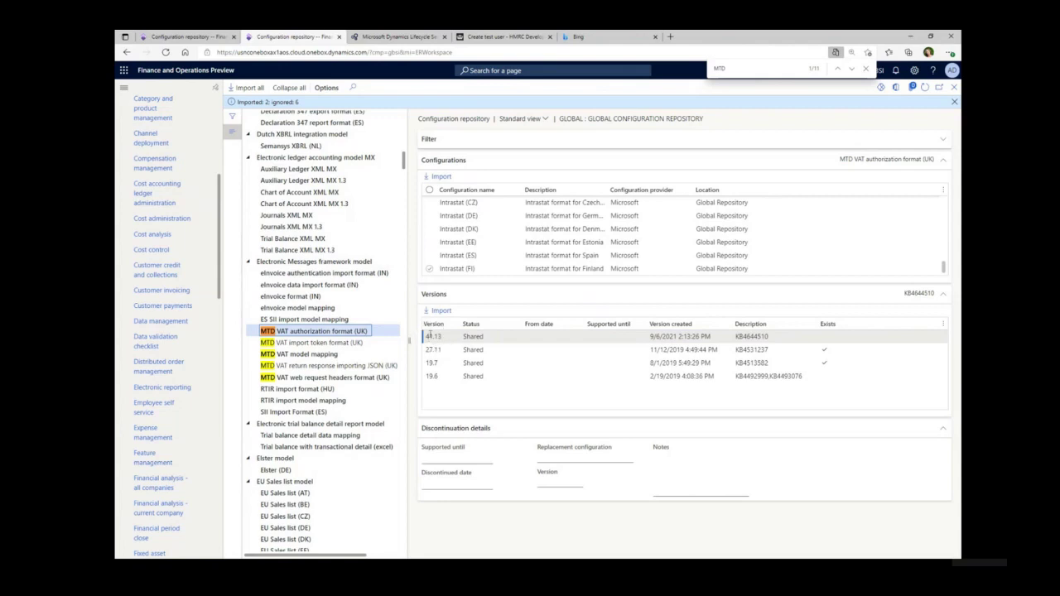
click(439, 311)
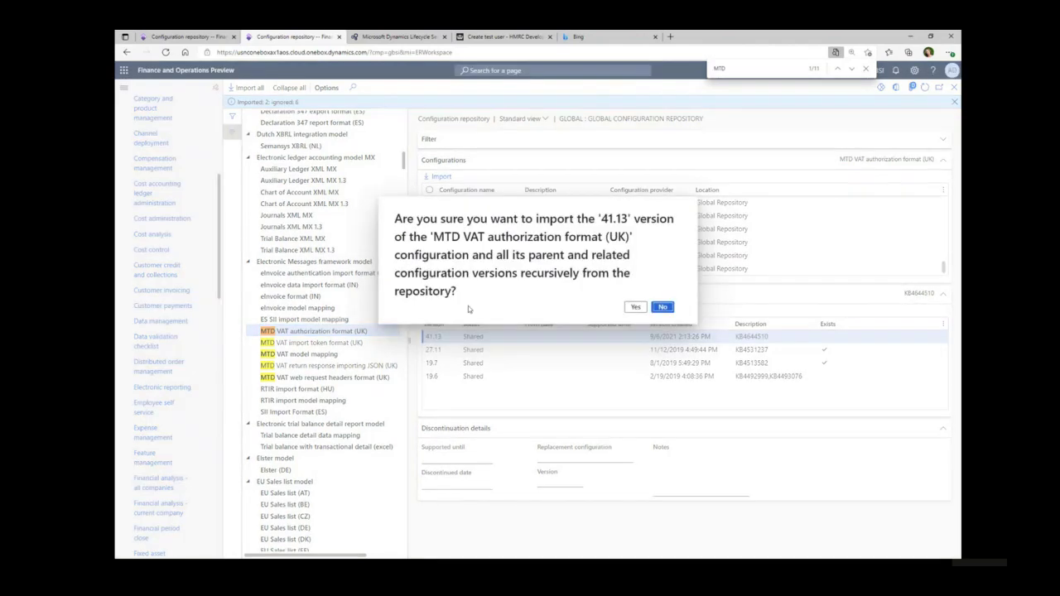
click(636, 307)
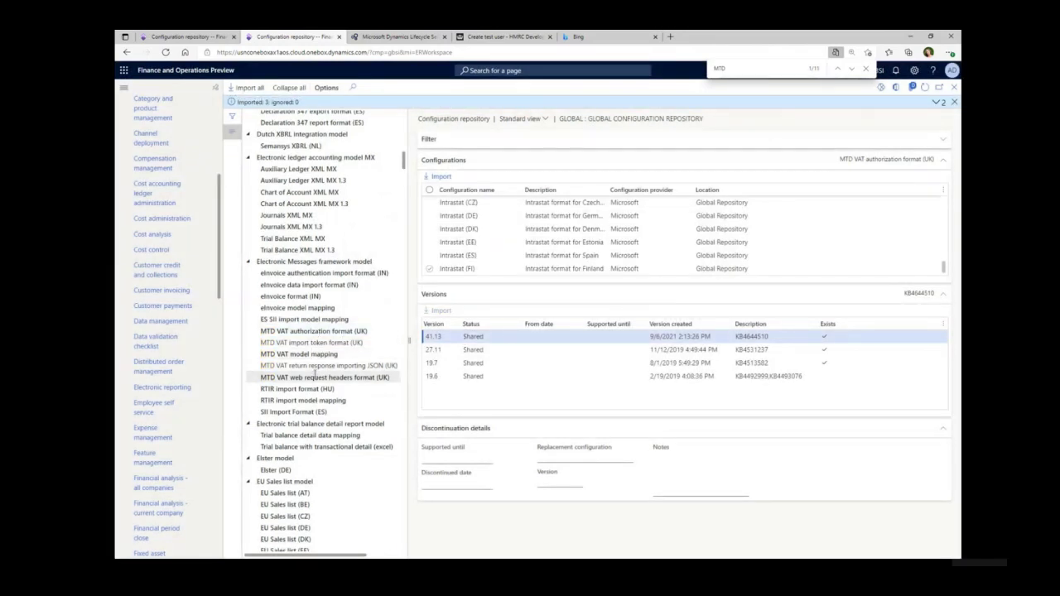
Step: Import version 41.45 of the MTD VAT web request headers format (UK) configuration
click(316, 377)
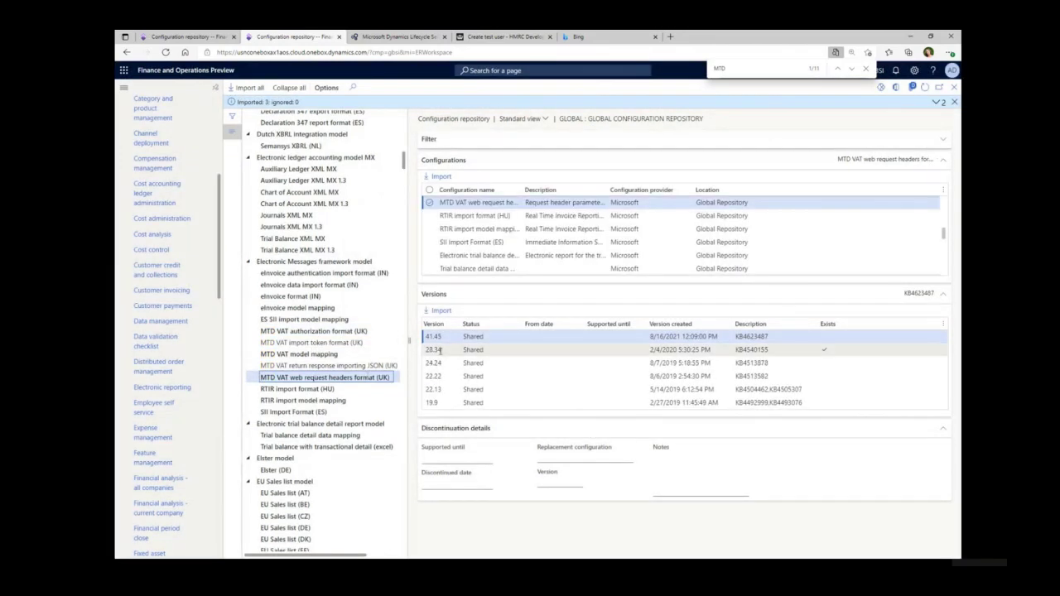
click(431, 336)
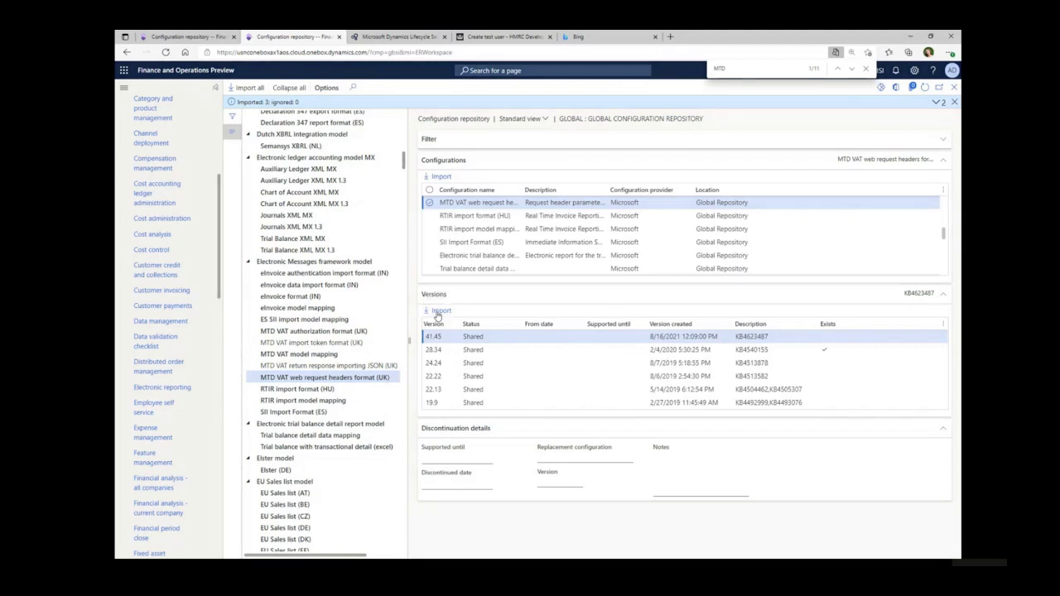
click(438, 313)
click(632, 307)
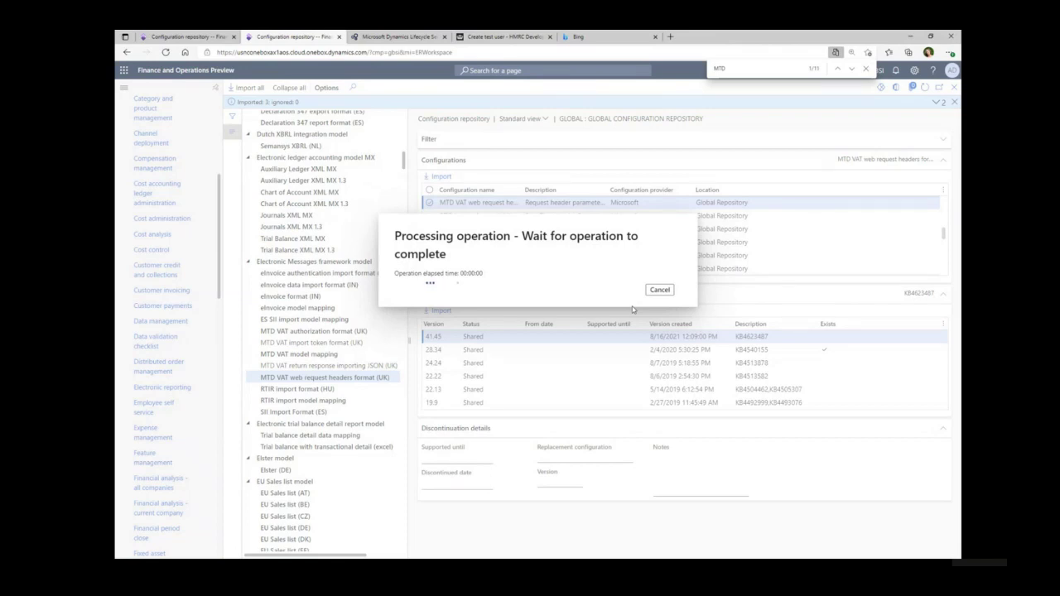
Step: Check whether MTD VAT model mapping version 41.68 and Electronic Messages framework model version 41 already exist in the environment
click(329, 355)
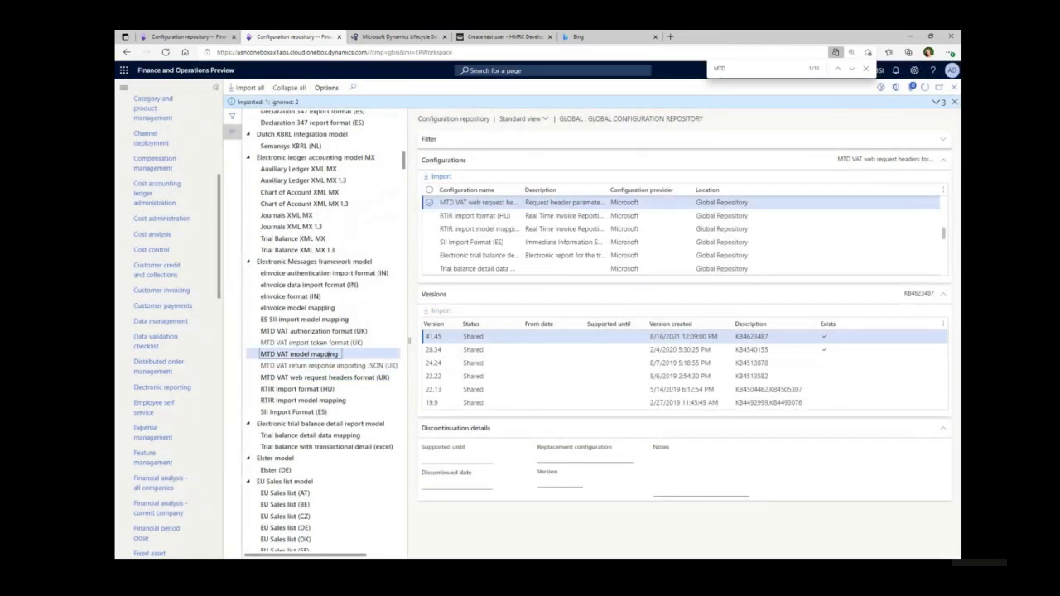
click(435, 337)
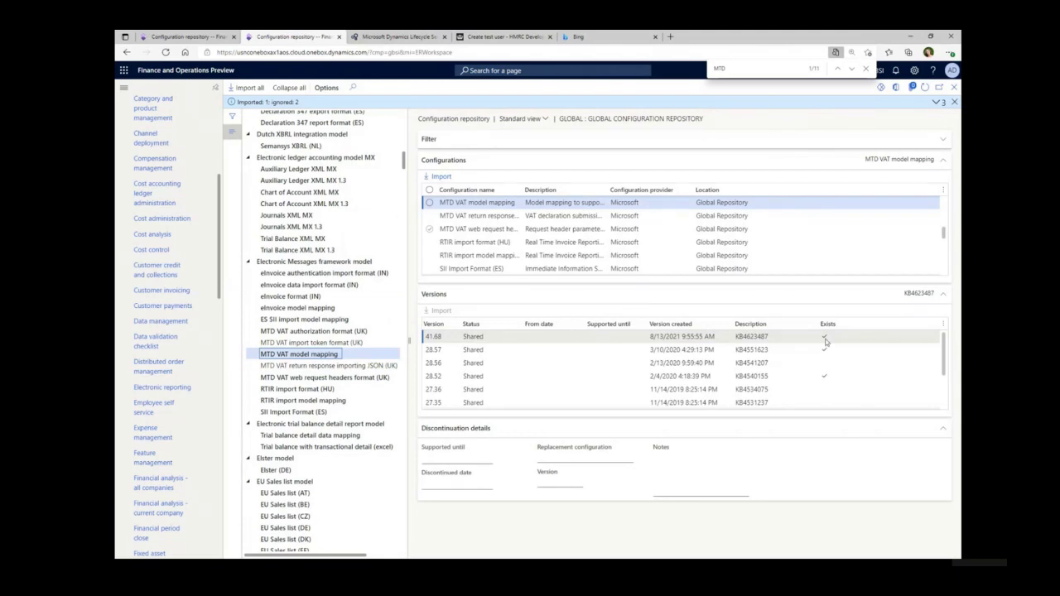
click(827, 340)
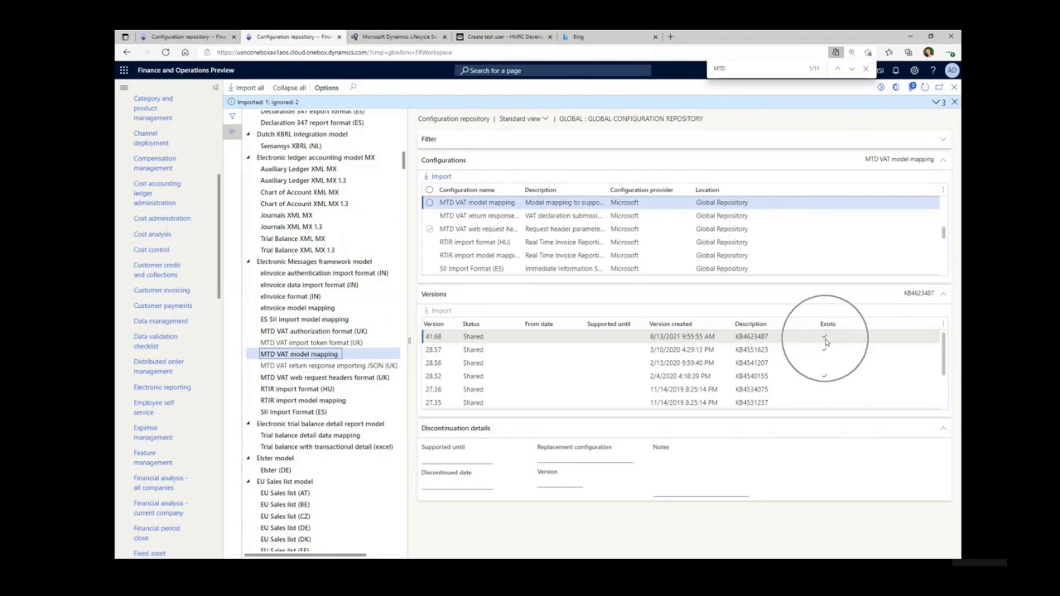
click(315, 261)
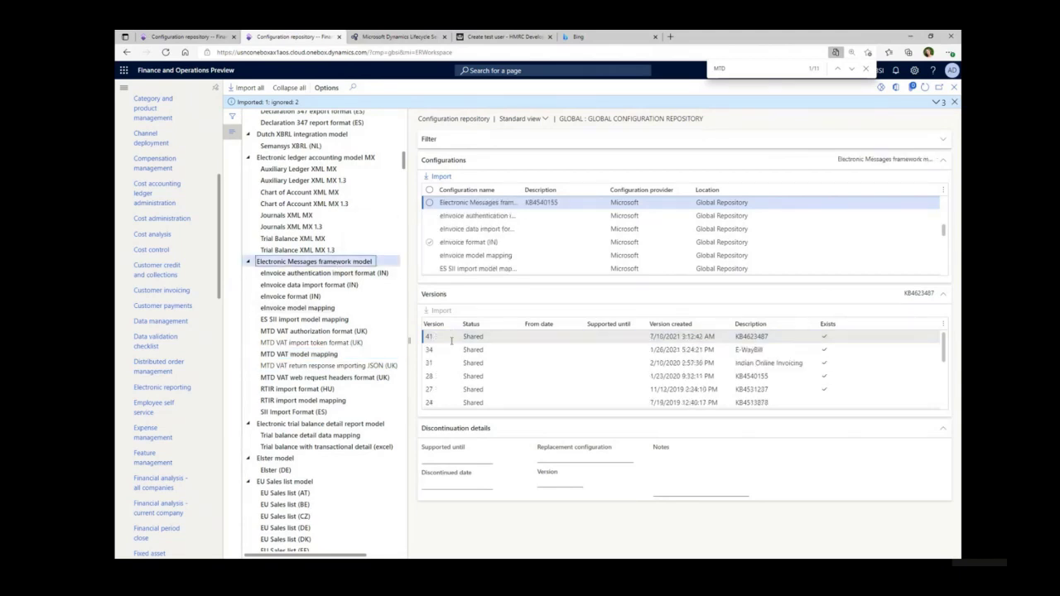
click(430, 337)
click(832, 340)
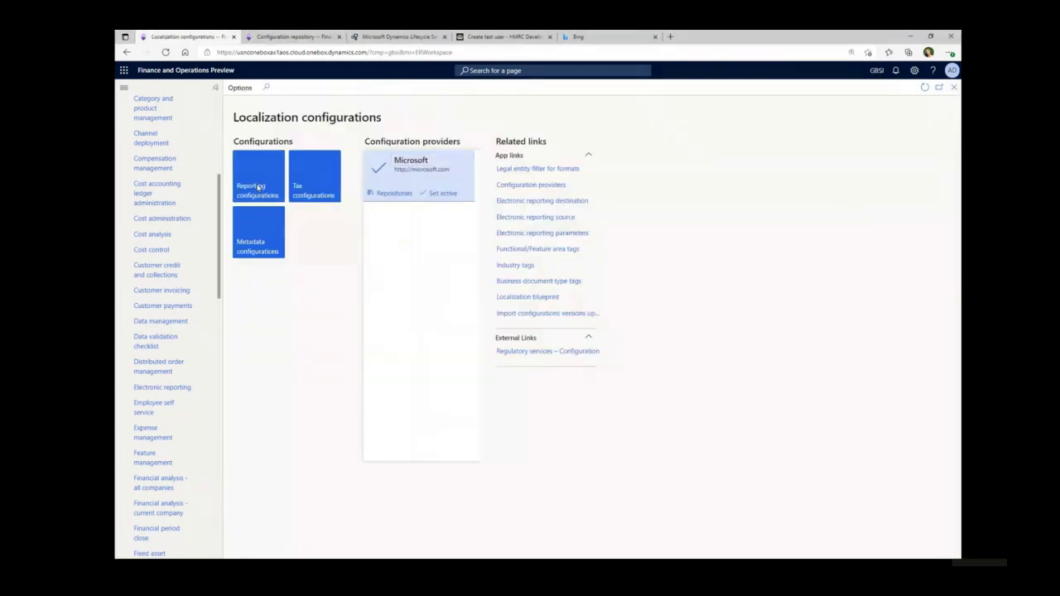
Step: Open the reporting configurations and select version 41.45 of MTD VAT web request headers format (UK) under the Electronic Messages framework model
click(258, 189)
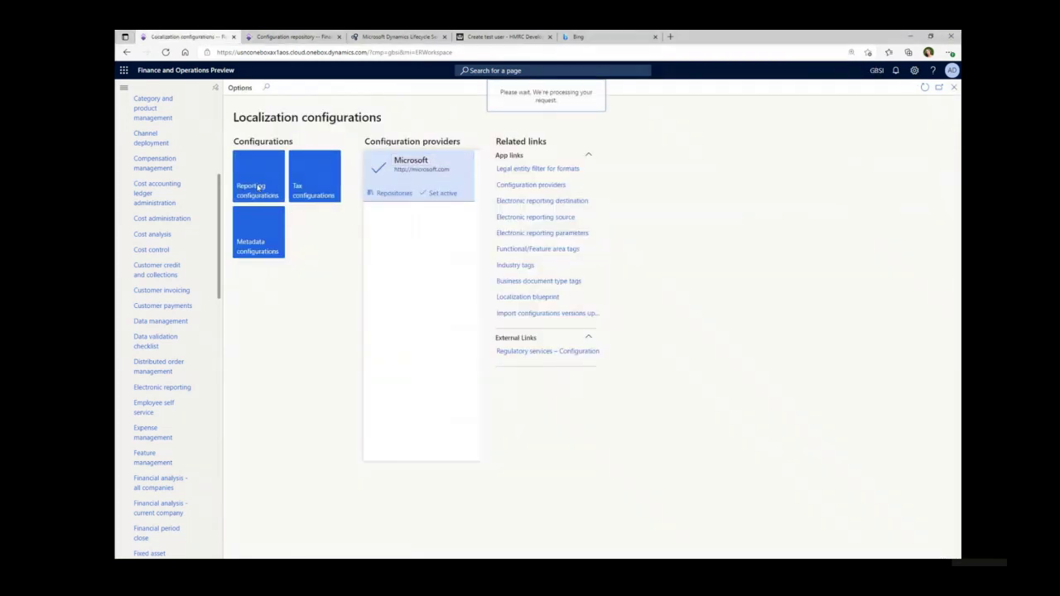
click(247, 123)
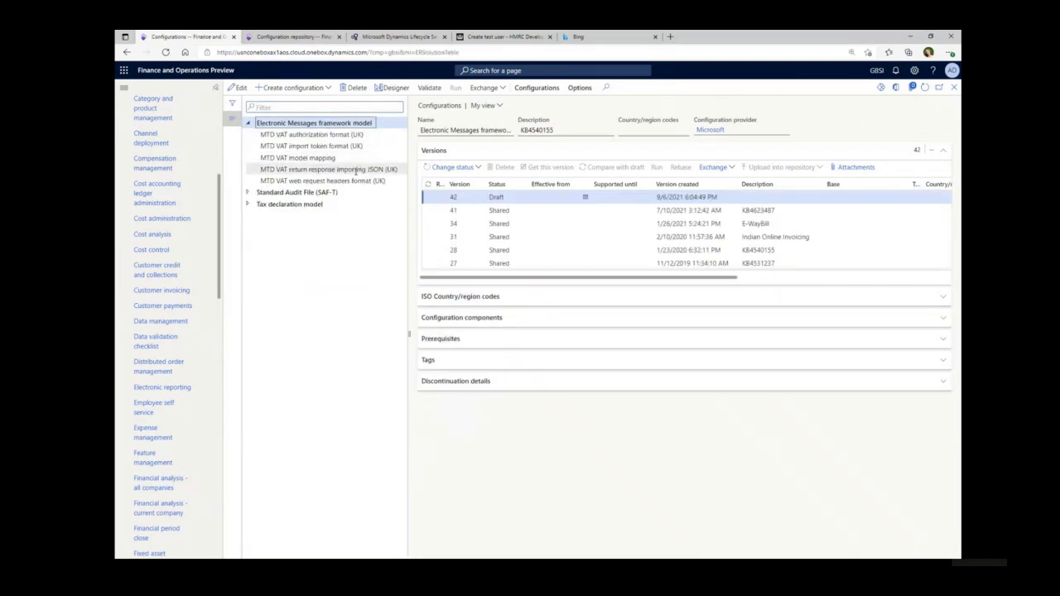
click(357, 179)
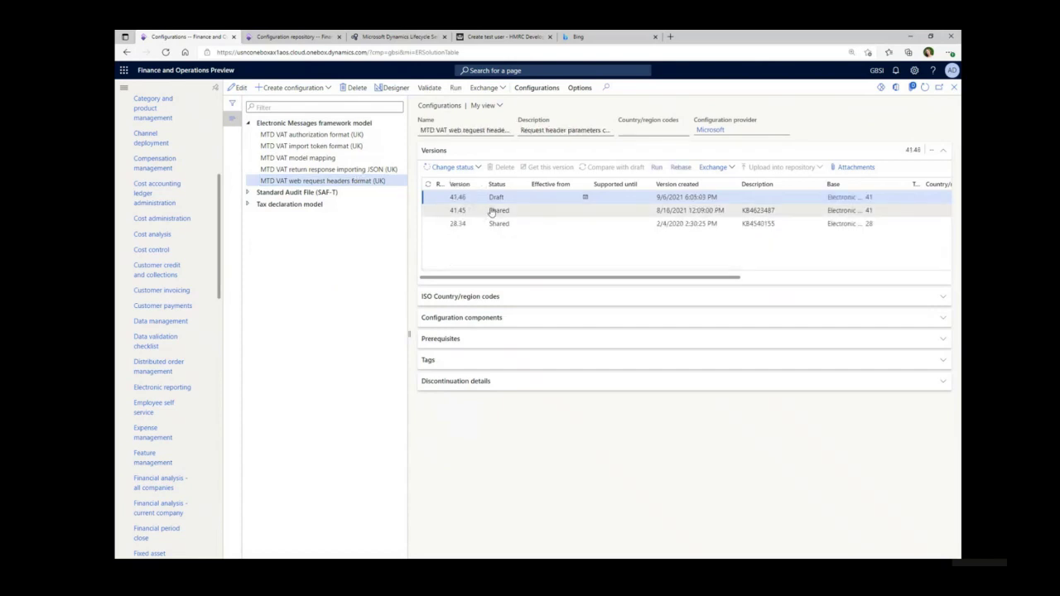
click(464, 209)
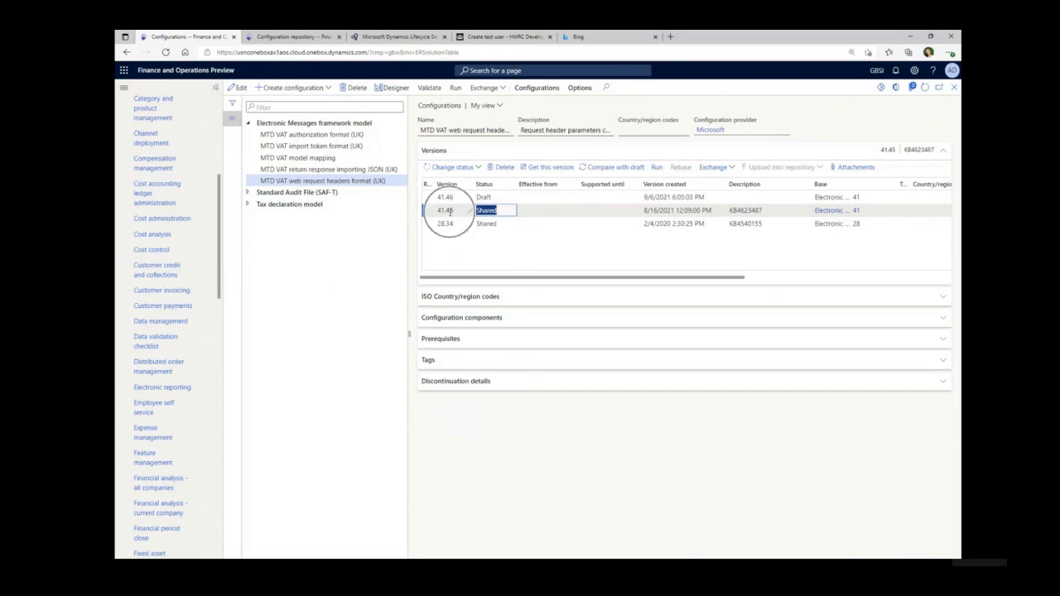
Step: Copy KB number 4623487 from the version description, search for it in Lifecycle Services and read the "United Kingdom - MTD fraud prevention 2021" issue
click(734, 211)
drag(737, 211, 764, 210)
key(ctrl+c)
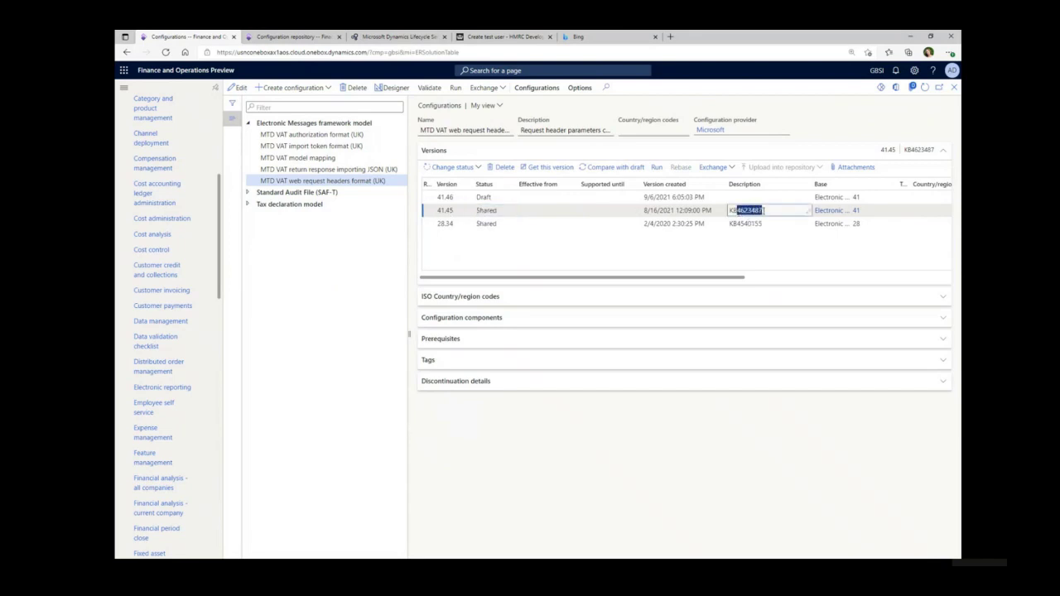
click(358, 38)
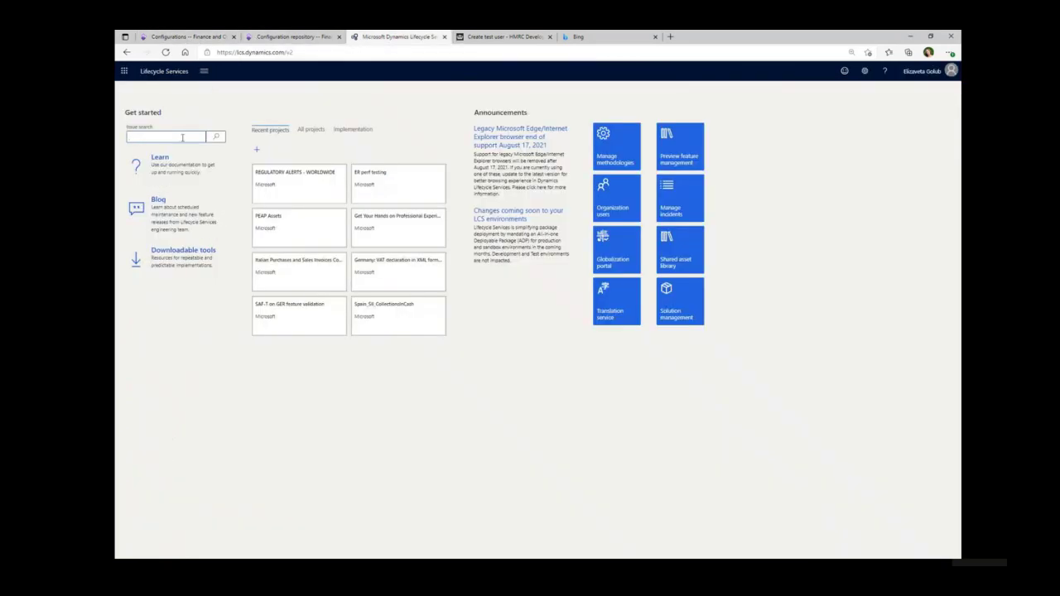
key(ctrl+v)
click(215, 137)
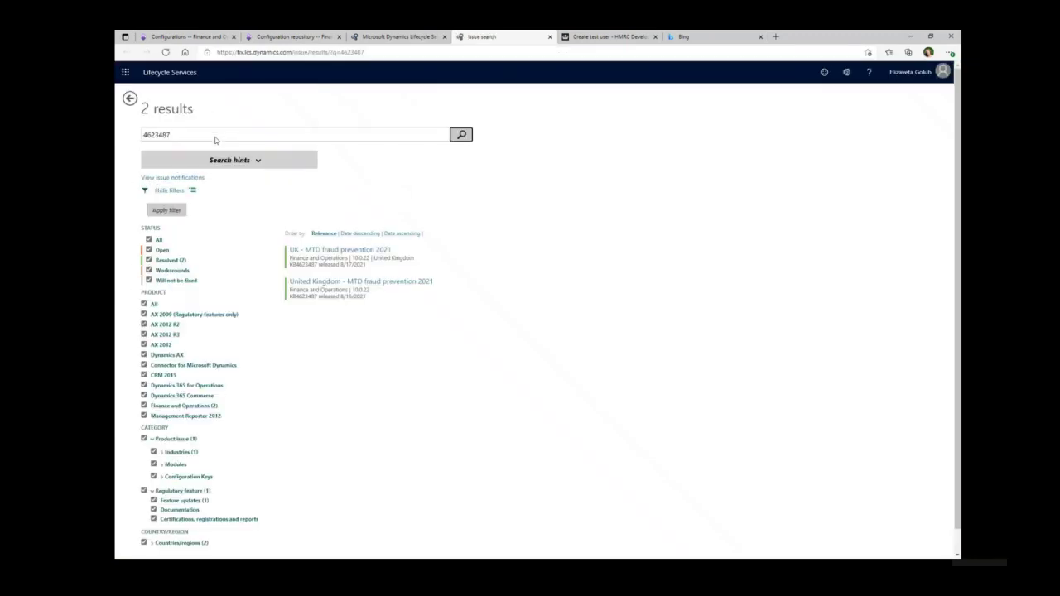
click(365, 282)
scroll(365, 283, down, 3)
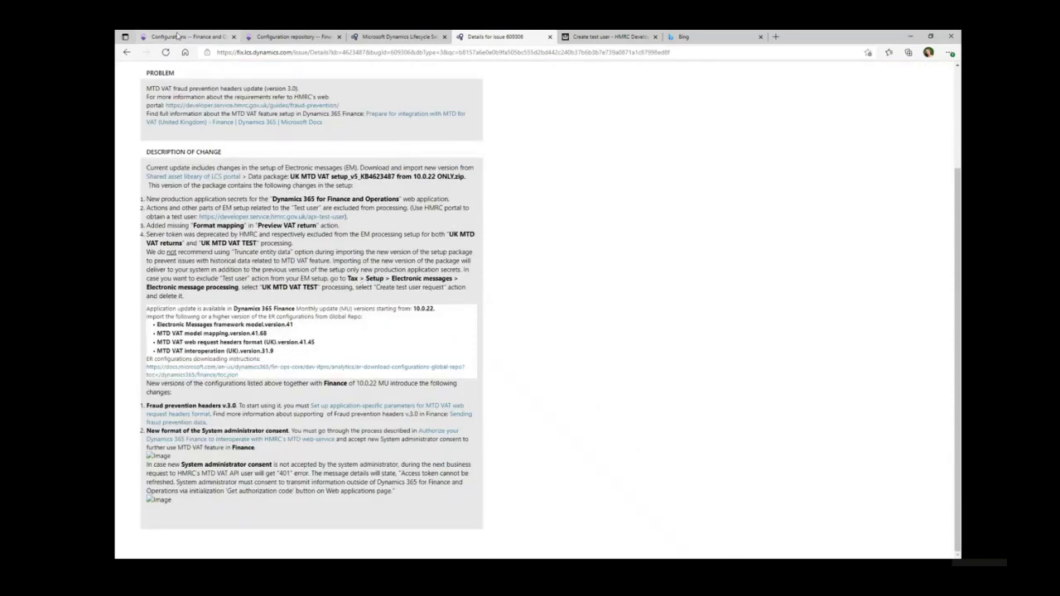
Step: Return to Finance and Operations, open the application specific parameters setup of MTD VAT web request headers format (UK) and select version 41.45
click(177, 36)
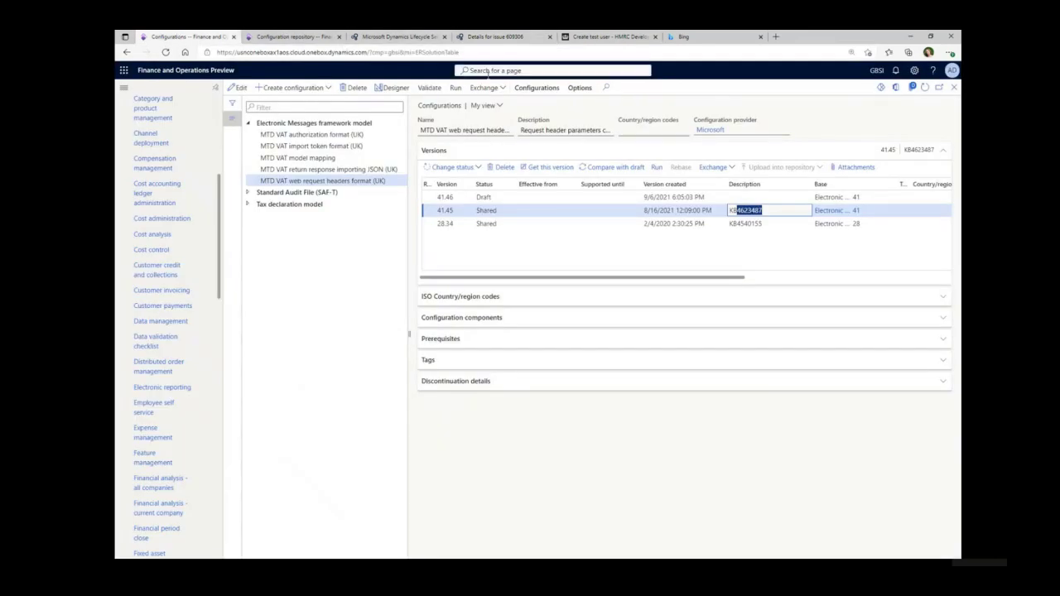
click(524, 89)
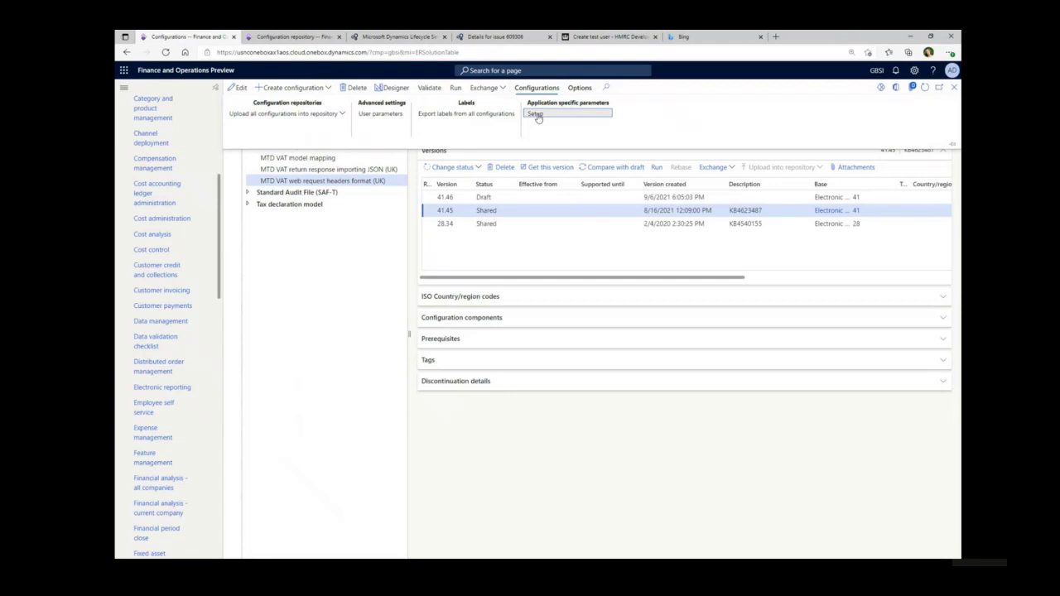
click(535, 115)
click(537, 87)
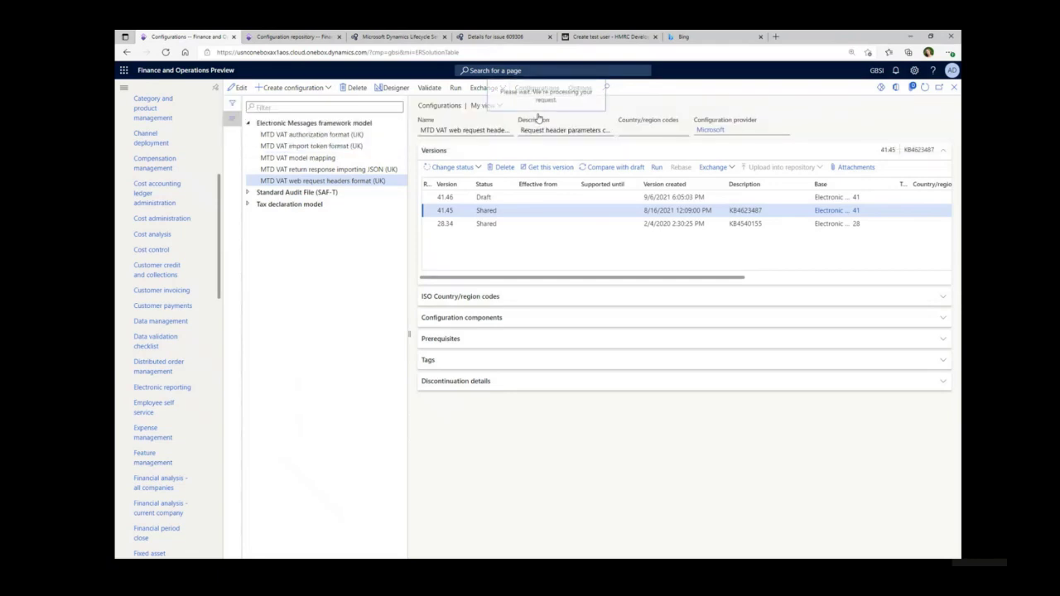
click(537, 118)
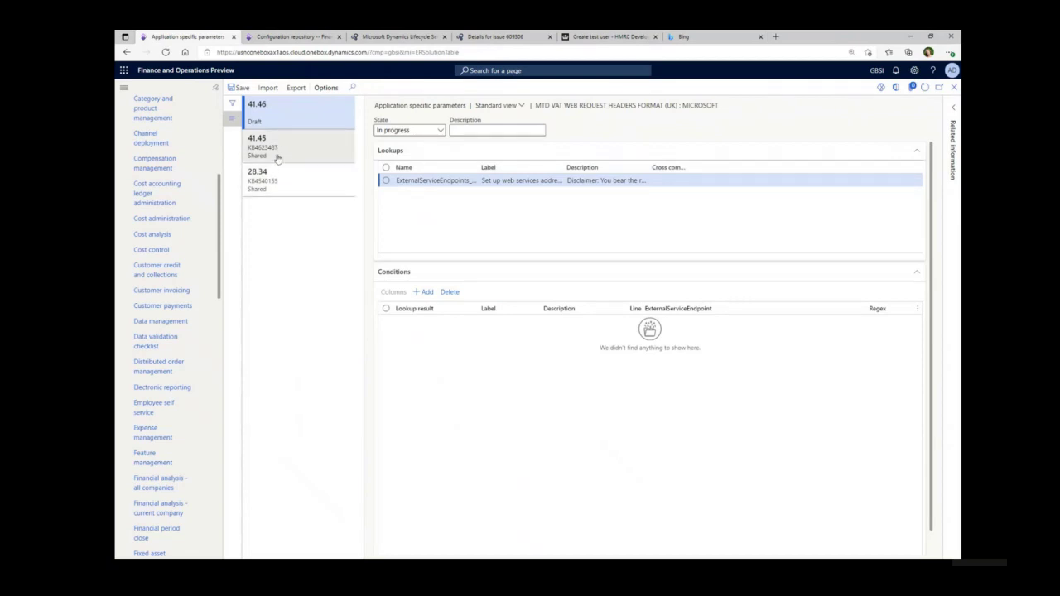
click(281, 180)
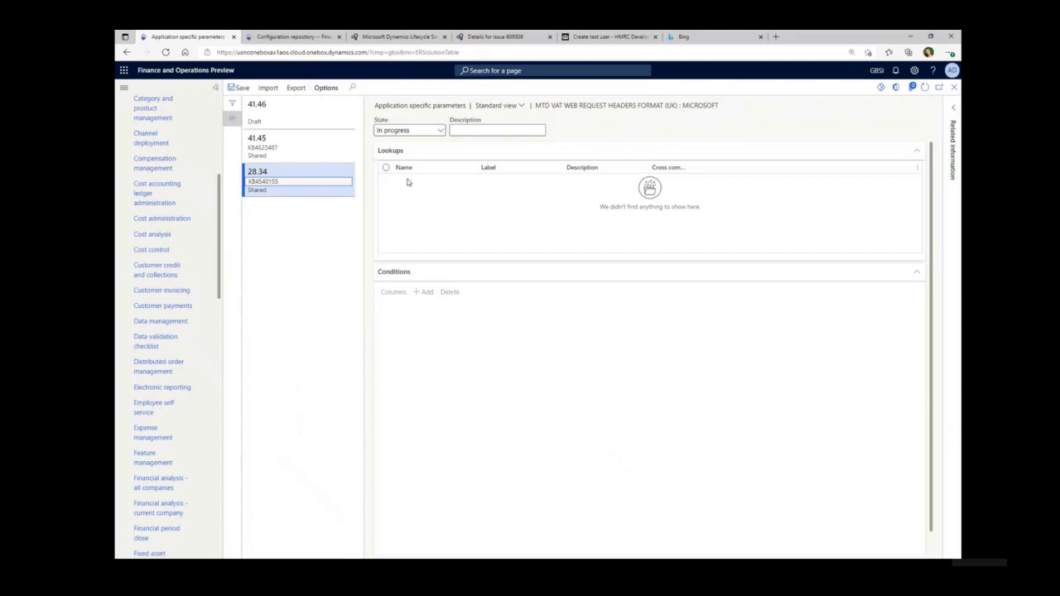
click(319, 153)
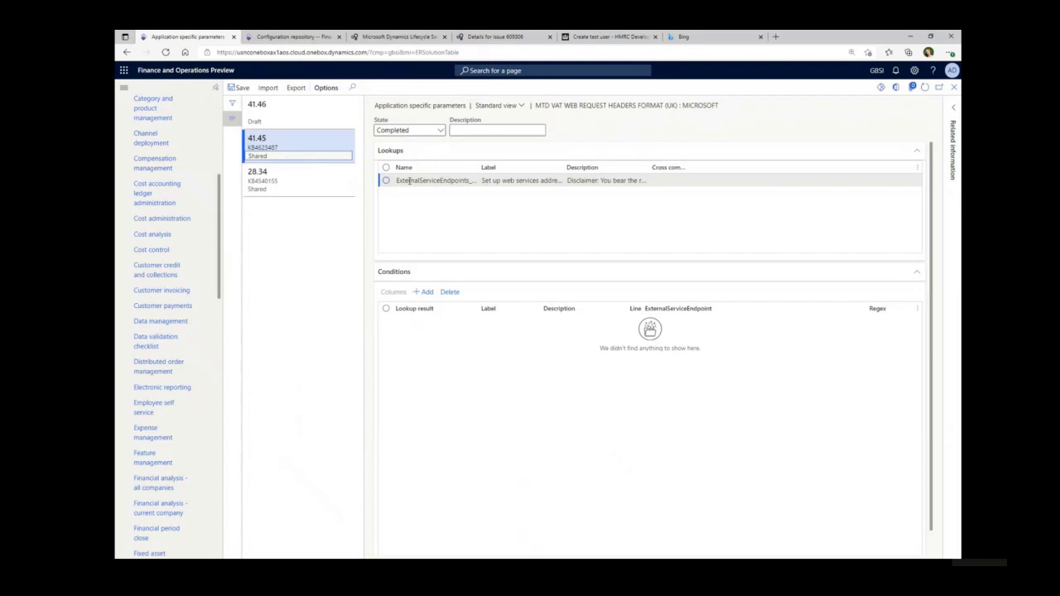
Step: Add a condition to the external service endpoints lookup with Gov-Client-Public-IP as its lookup result
click(427, 293)
click(464, 323)
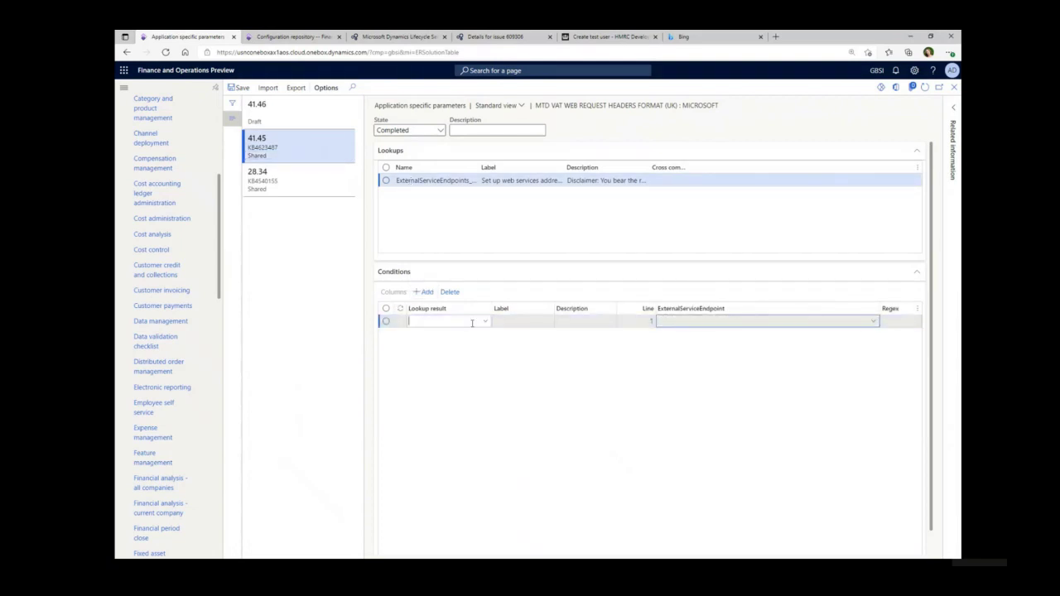
click(485, 324)
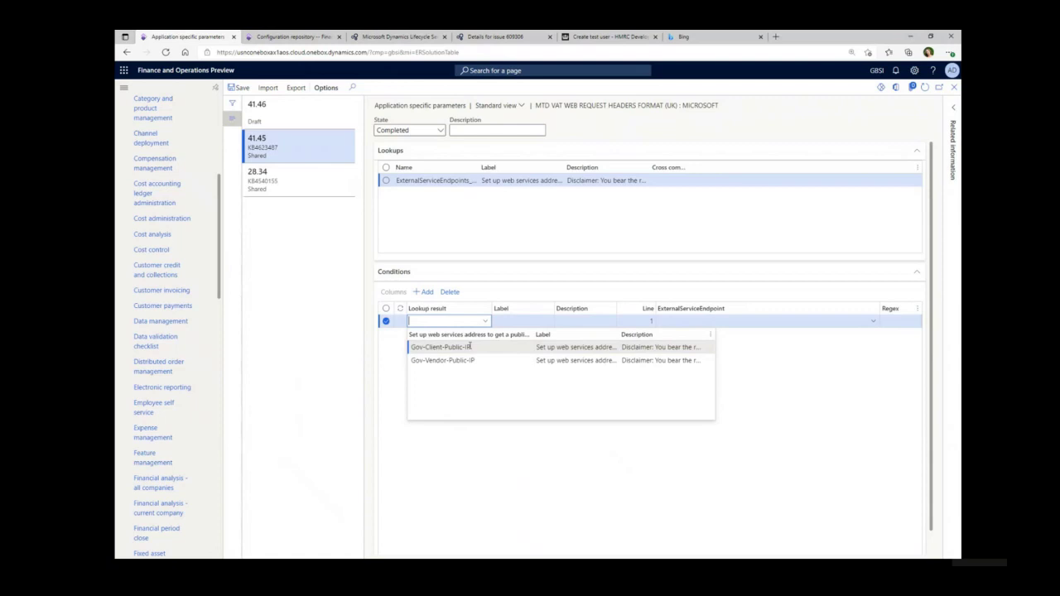
click(470, 347)
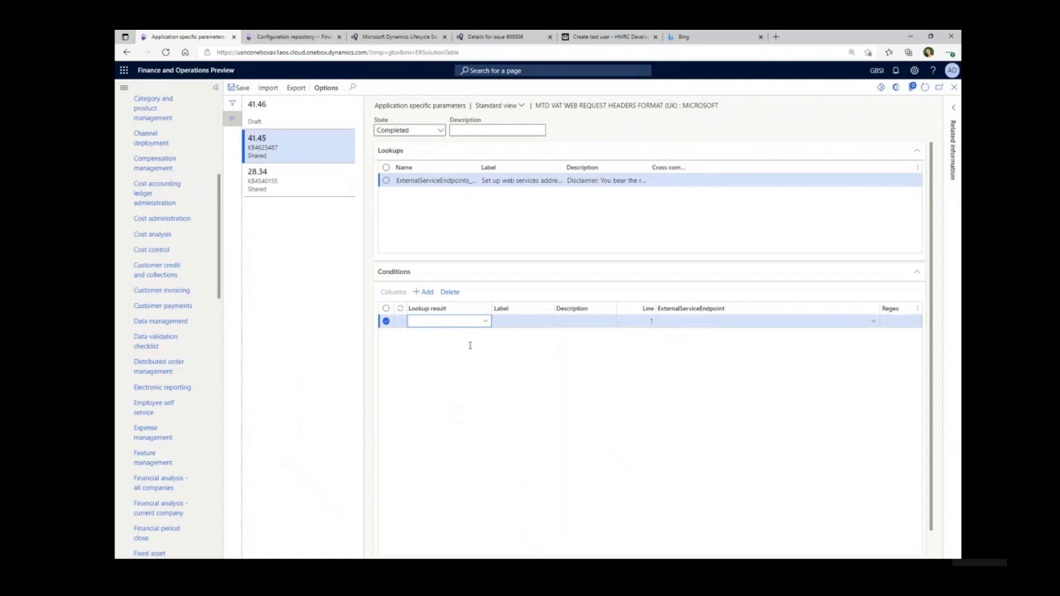
Step: Switch to Bing and search for "my ip"
click(671, 323)
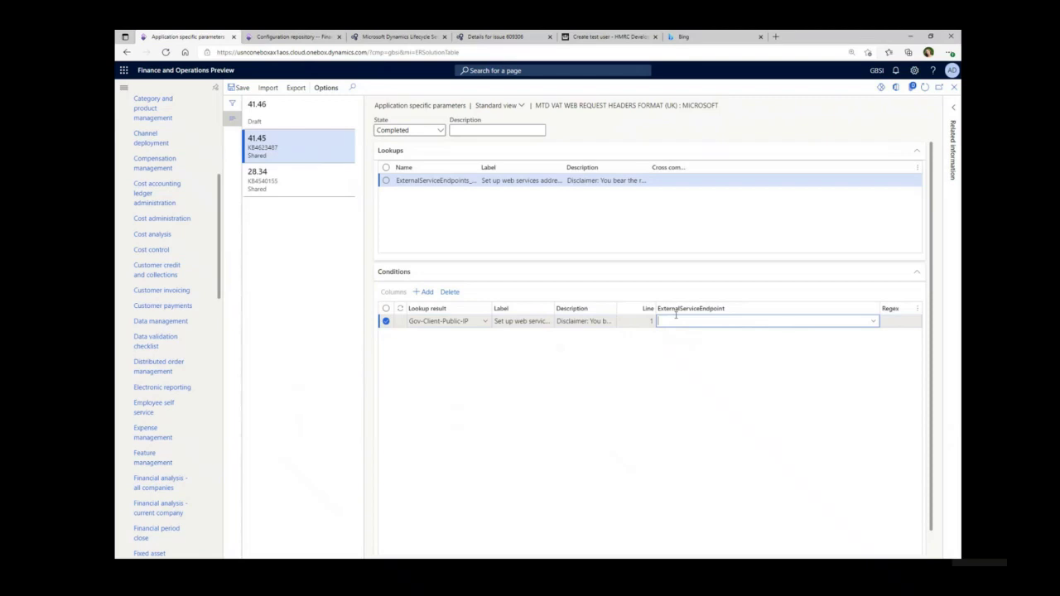
click(682, 38)
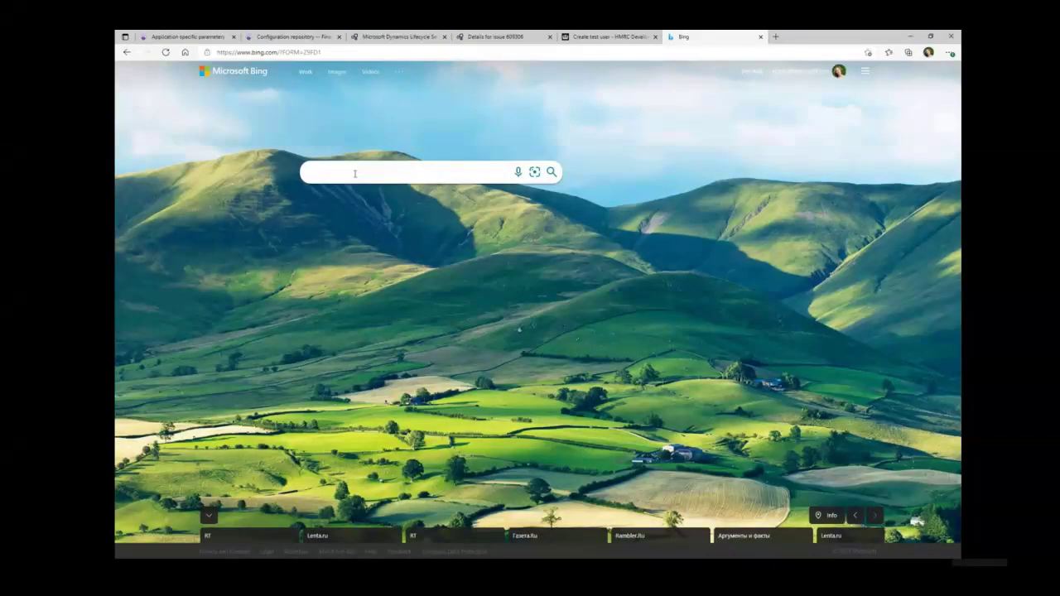
text(my)
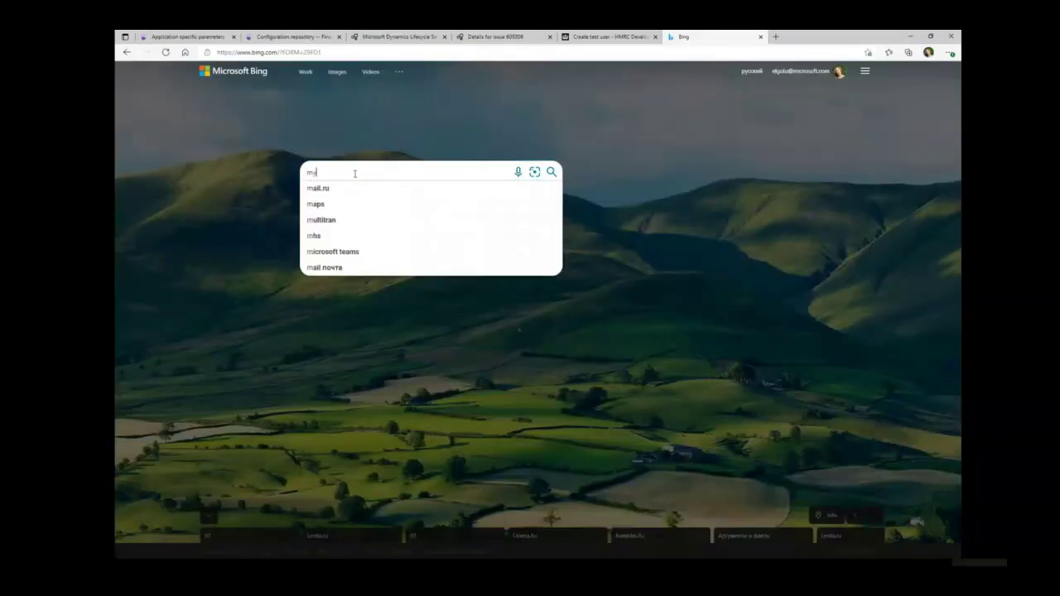
text( ip)
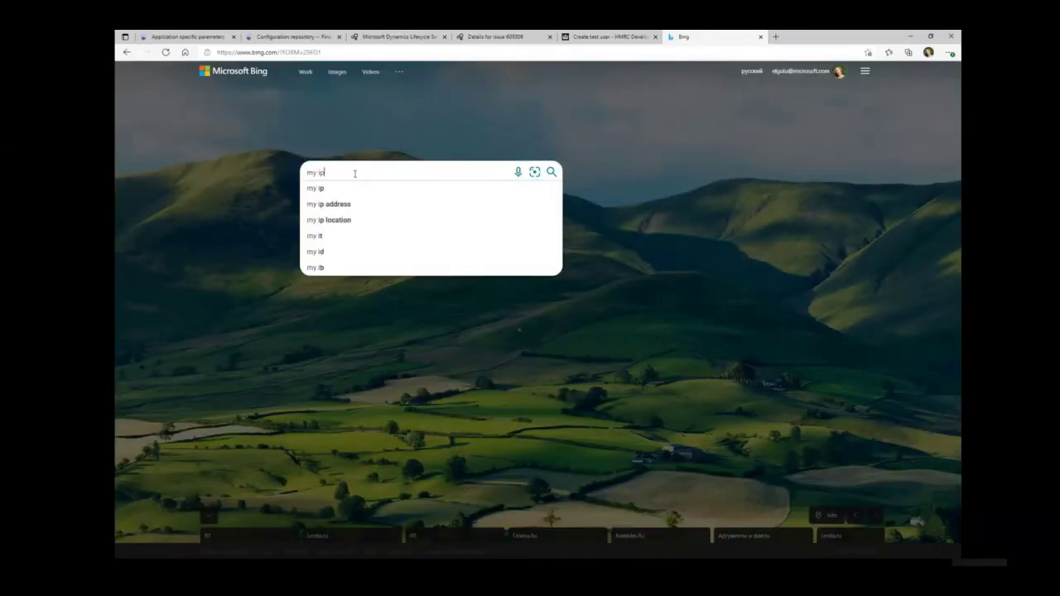
key(Return)
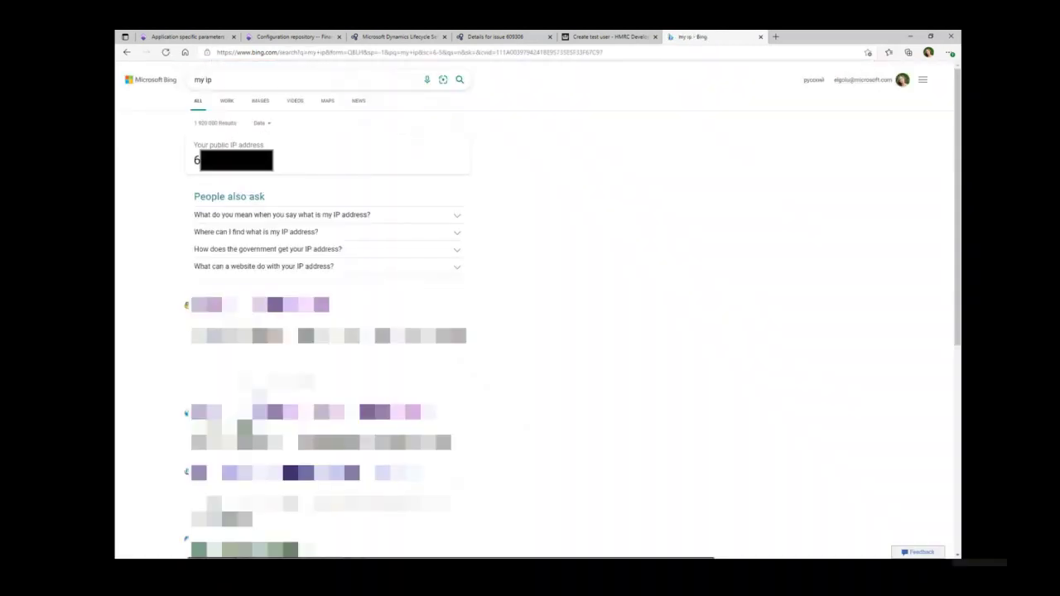
Step: Change the Bing search to "api public ip" to look for public IP web services
click(195, 78)
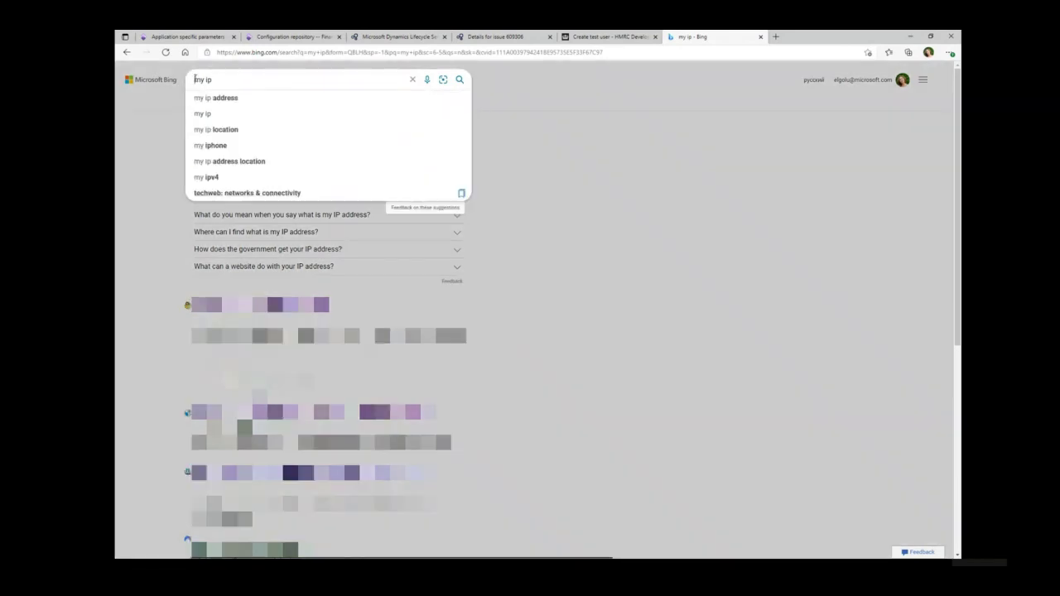
text(api)
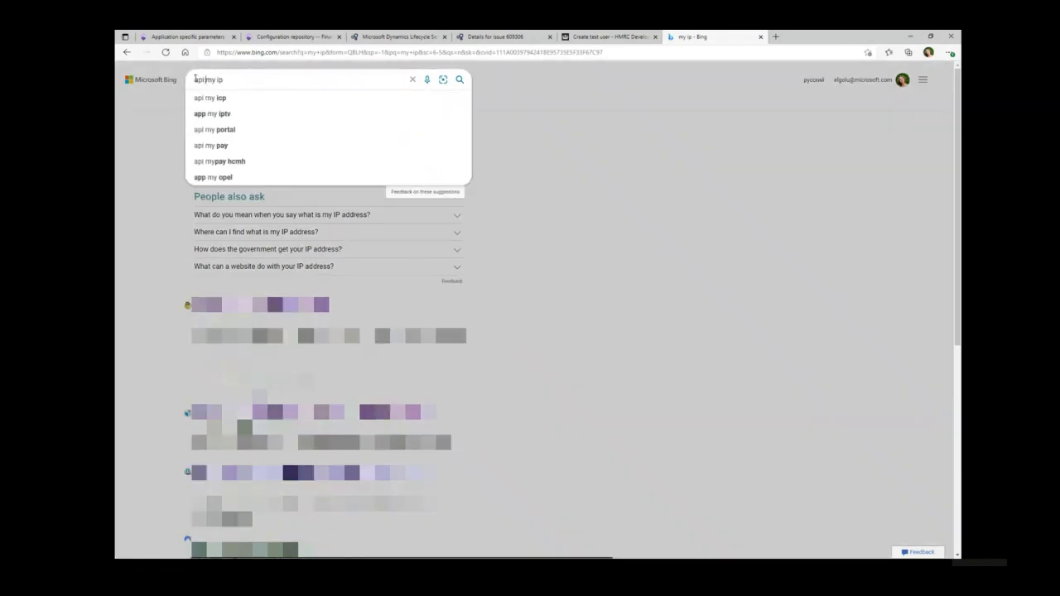
key(Delete)
key(Delete)
key(Delete)
text(public)
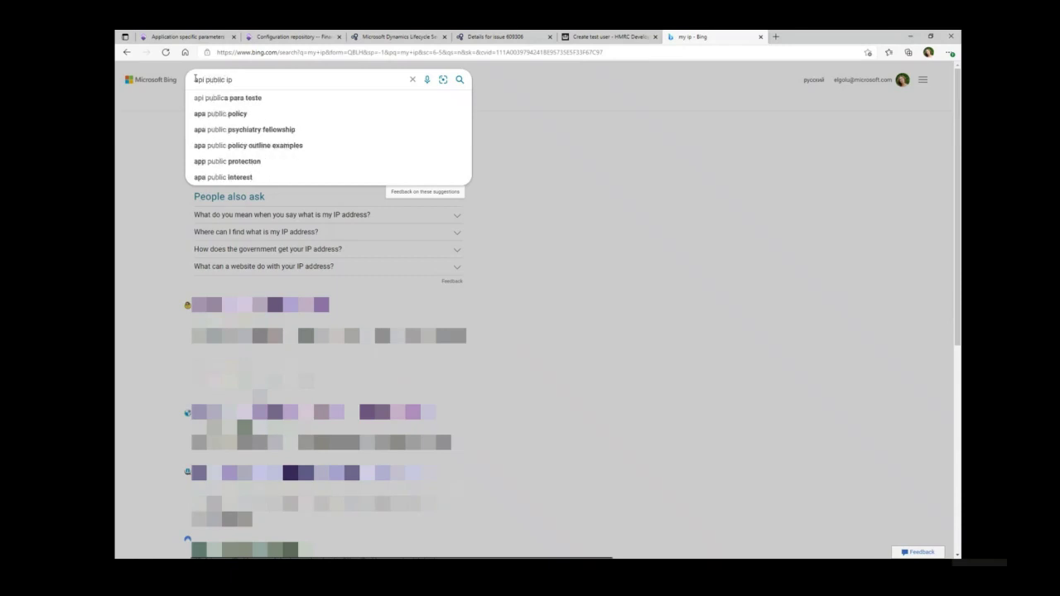
key(Return)
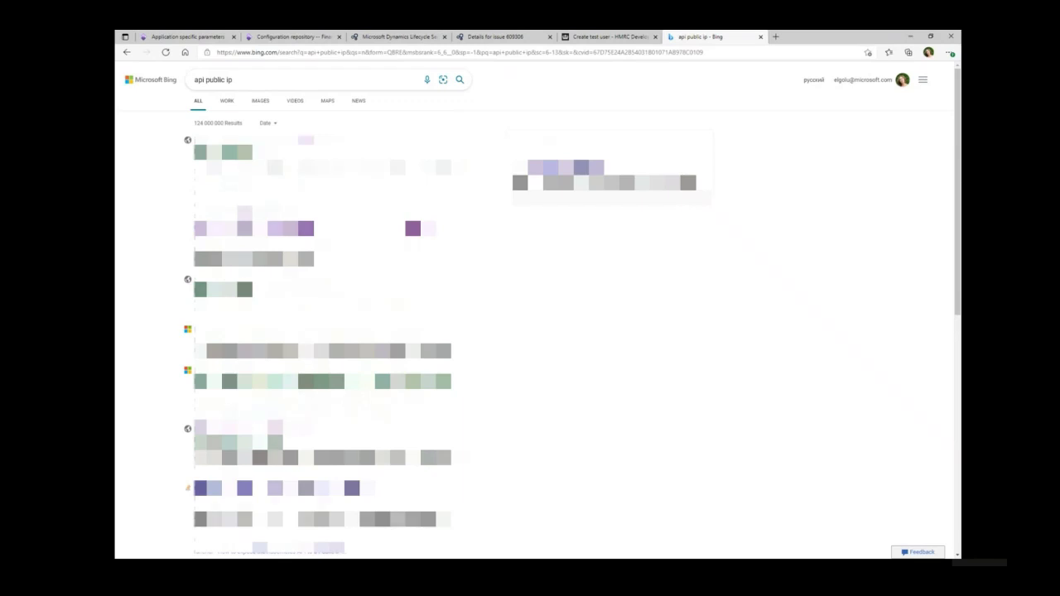
click(202, 39)
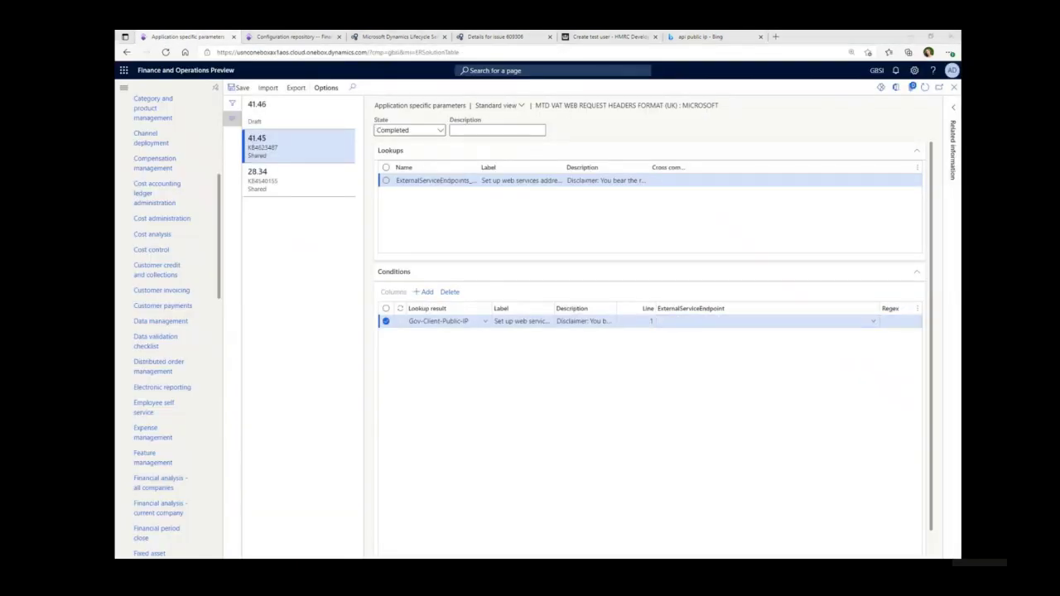
click(677, 322)
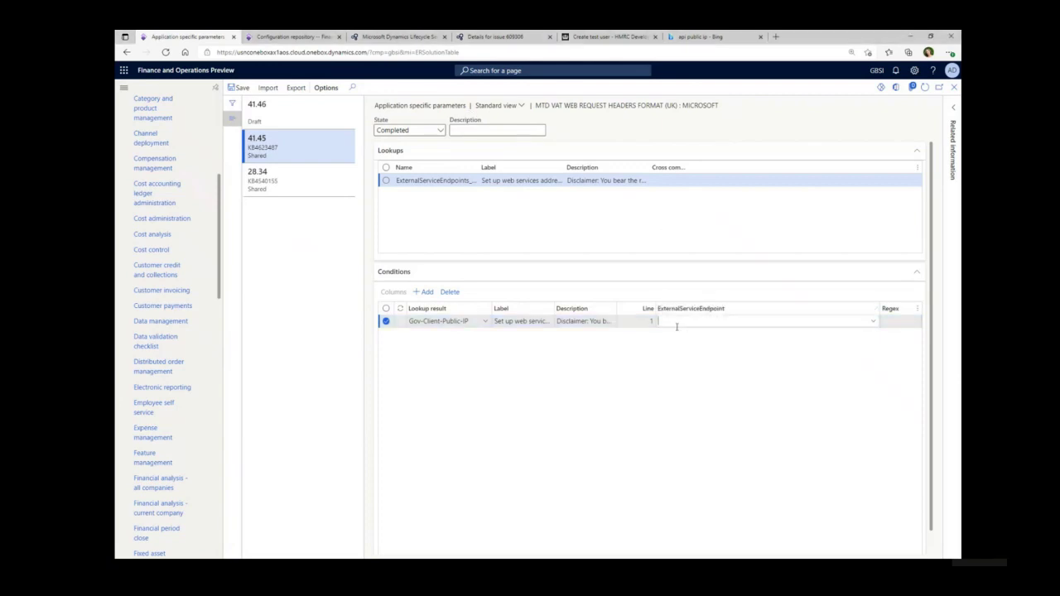
text(h)
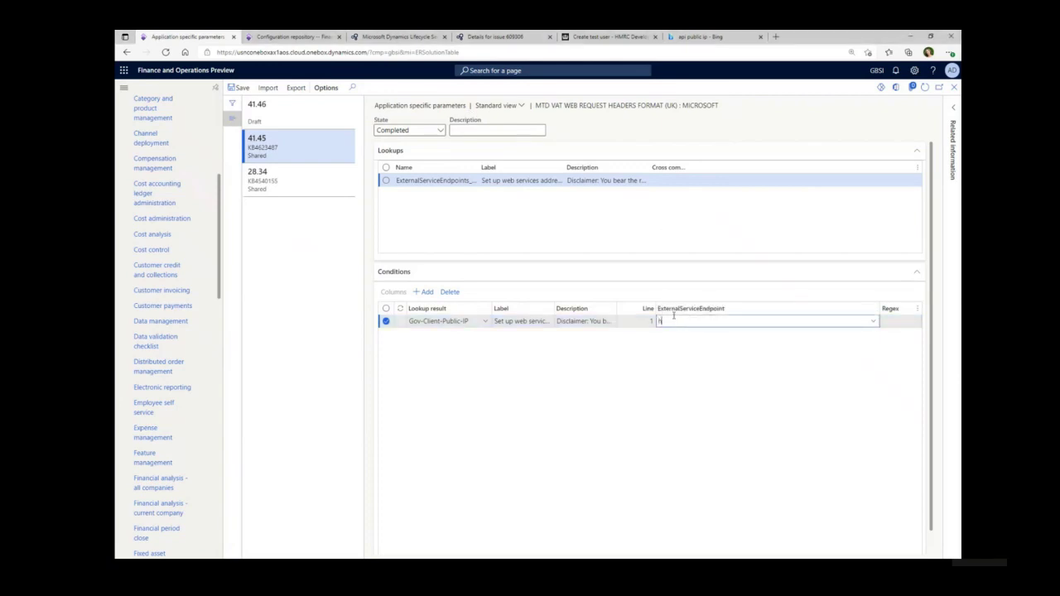
text(ttps:/)
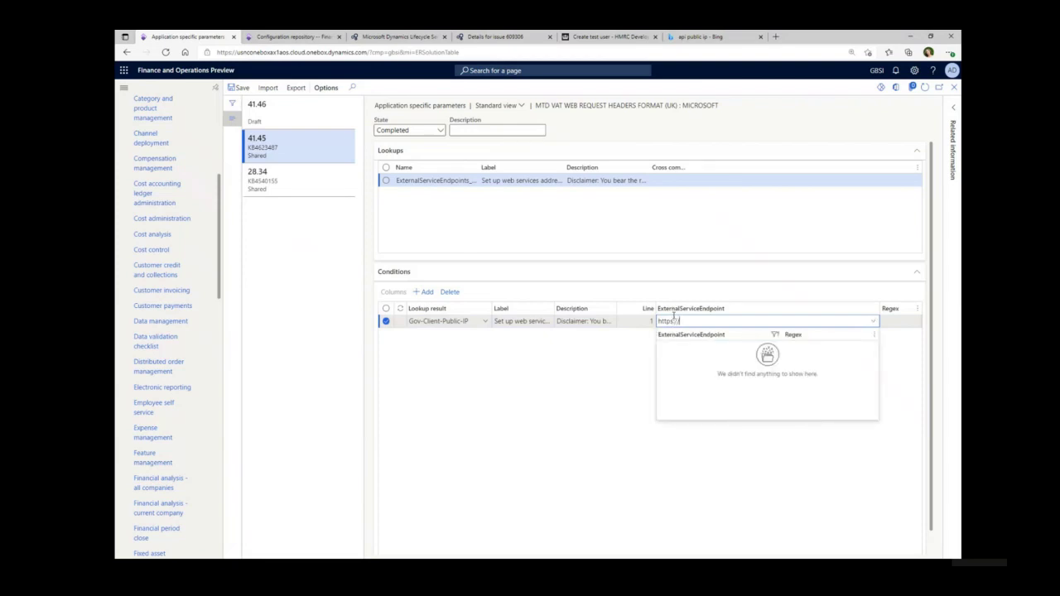
text(/)
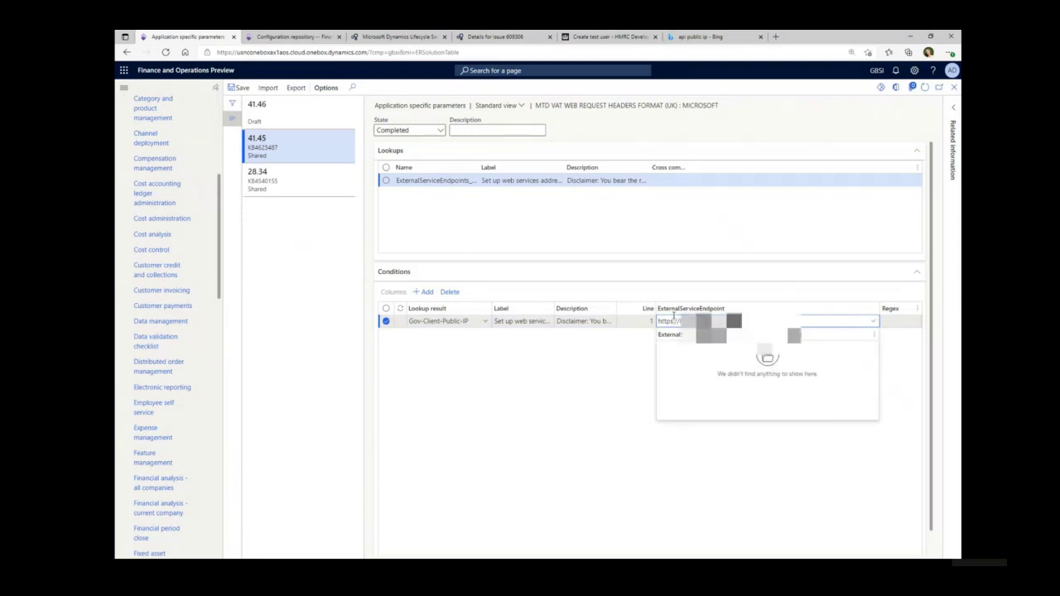
key(Escape)
key(BackSpace)
key(BackSpace)
key(BackSpace)
key(BackSpace)
key(BackSpace)
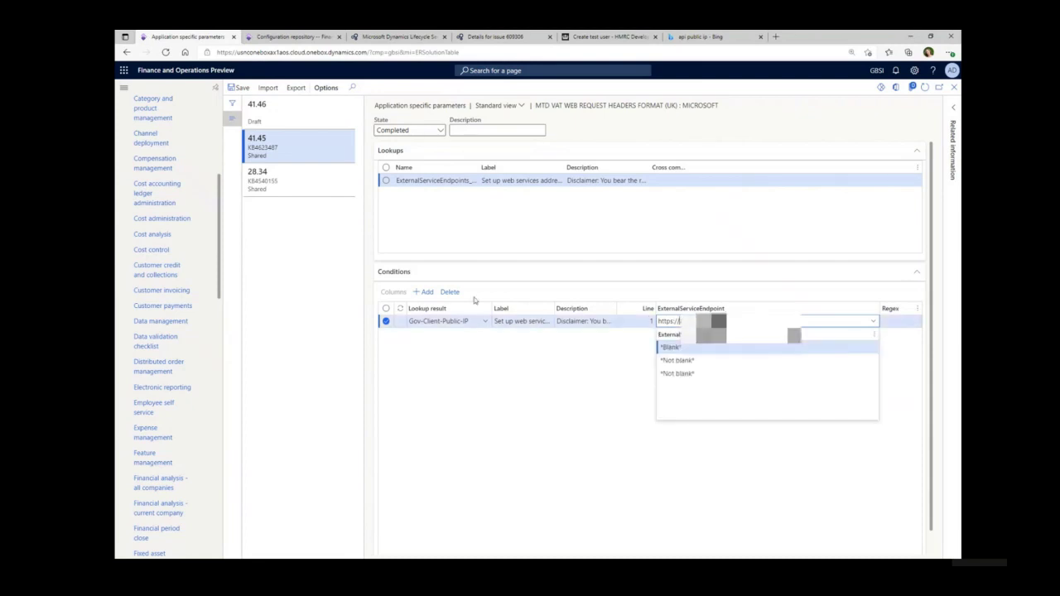
click(423, 291)
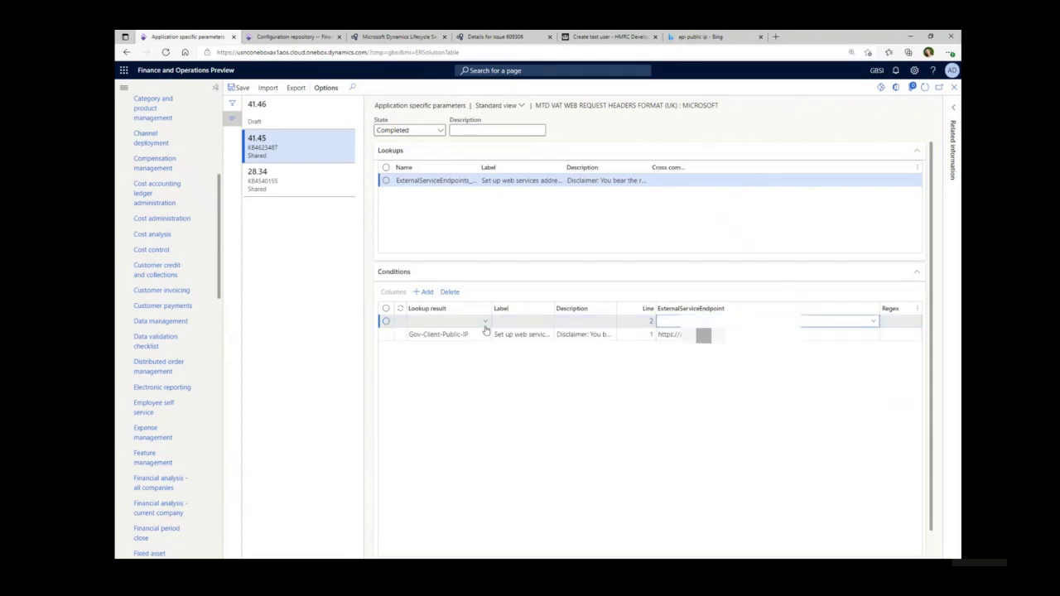
click(484, 321)
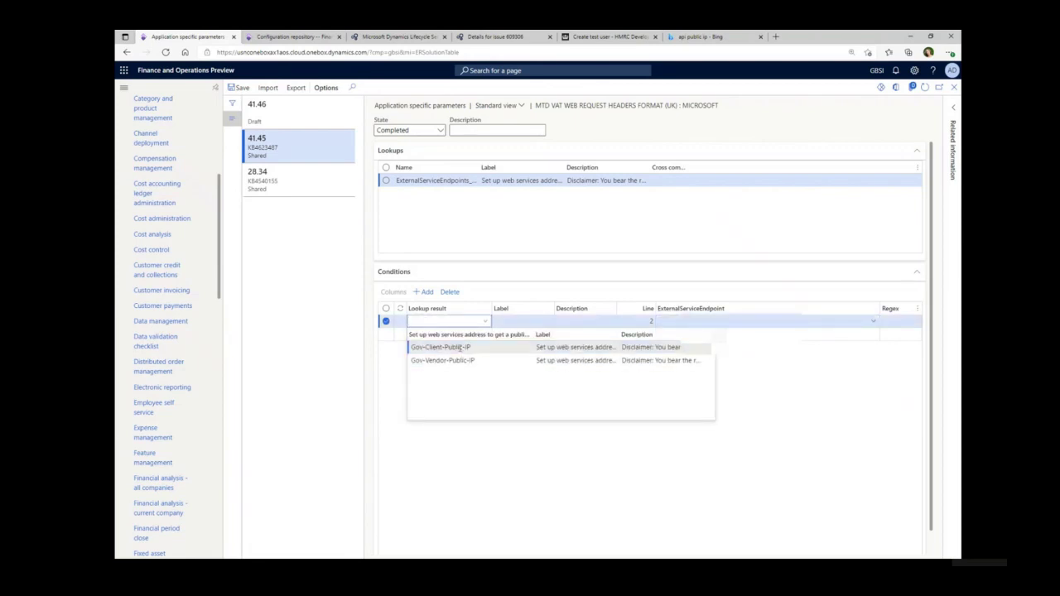
click(462, 347)
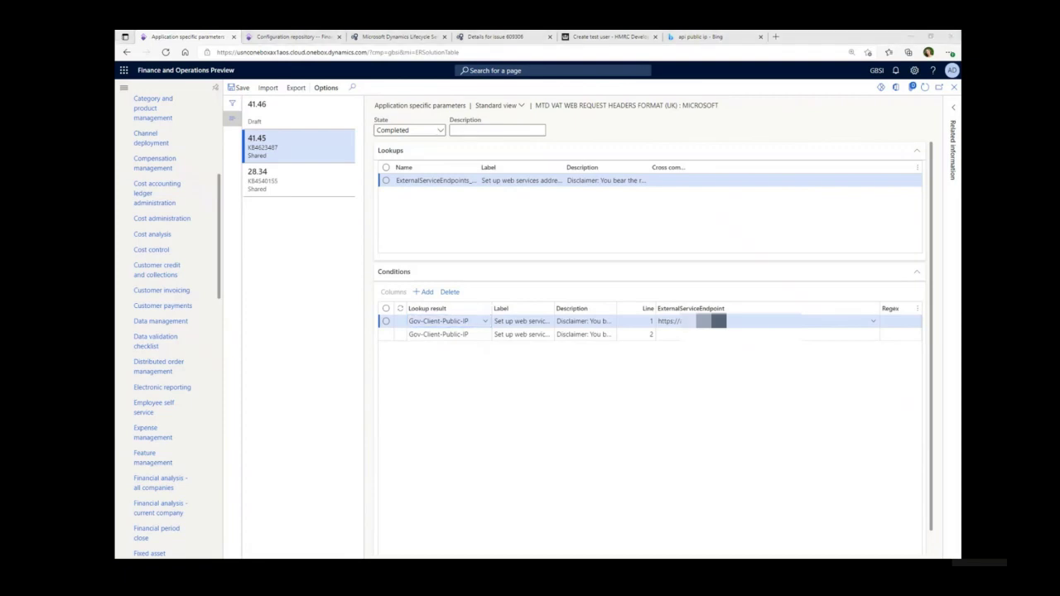
click(746, 334)
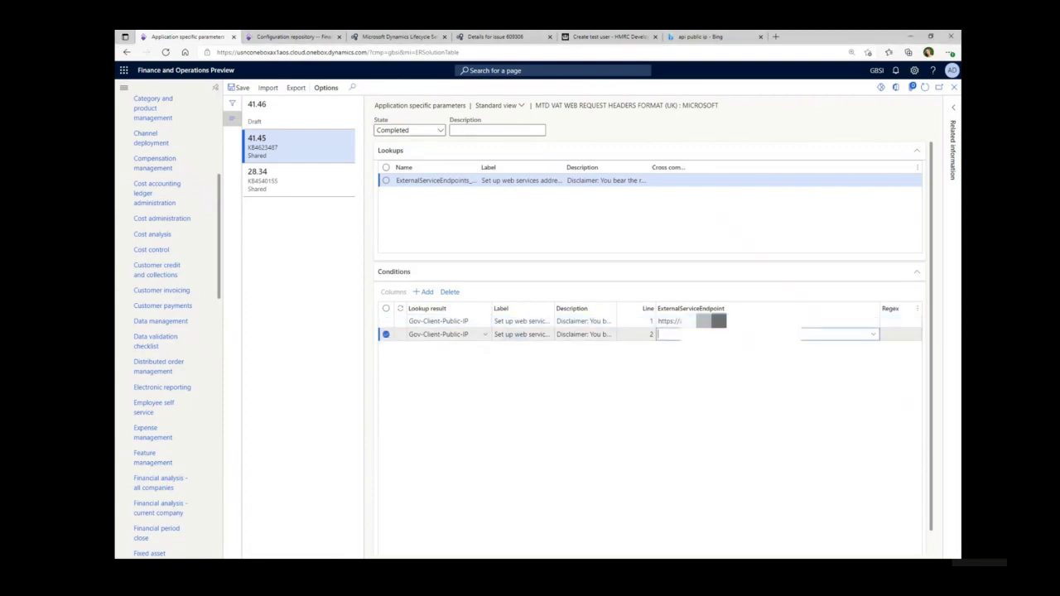
key(ctrl+v)
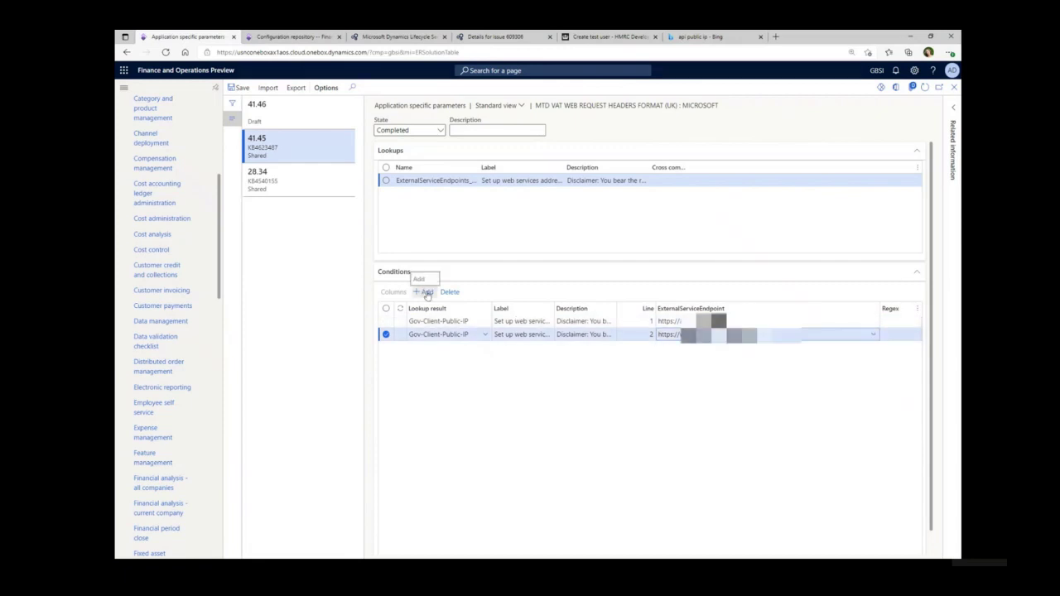
click(426, 292)
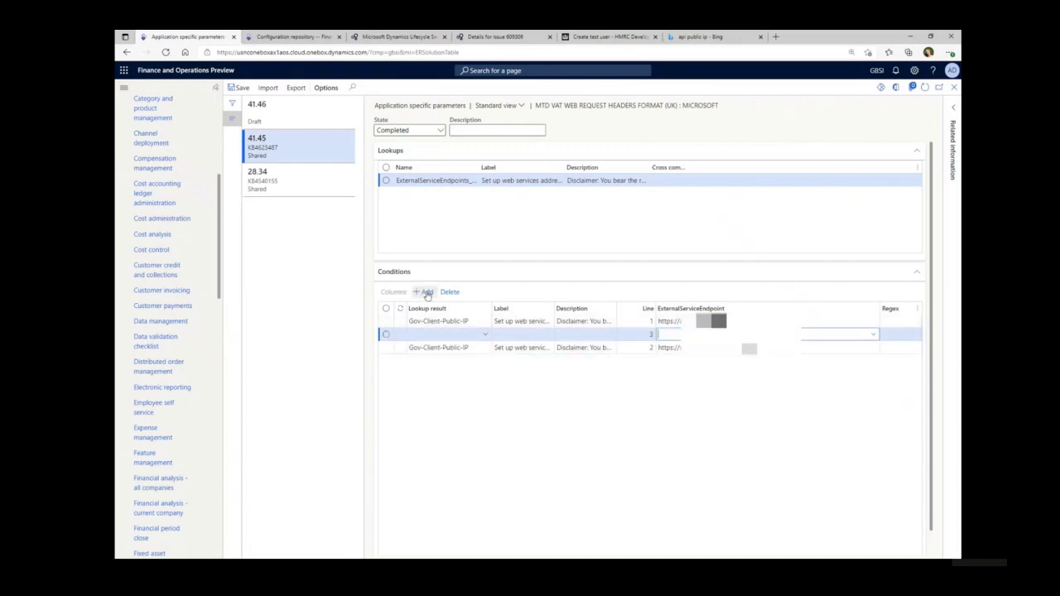
click(485, 335)
click(485, 334)
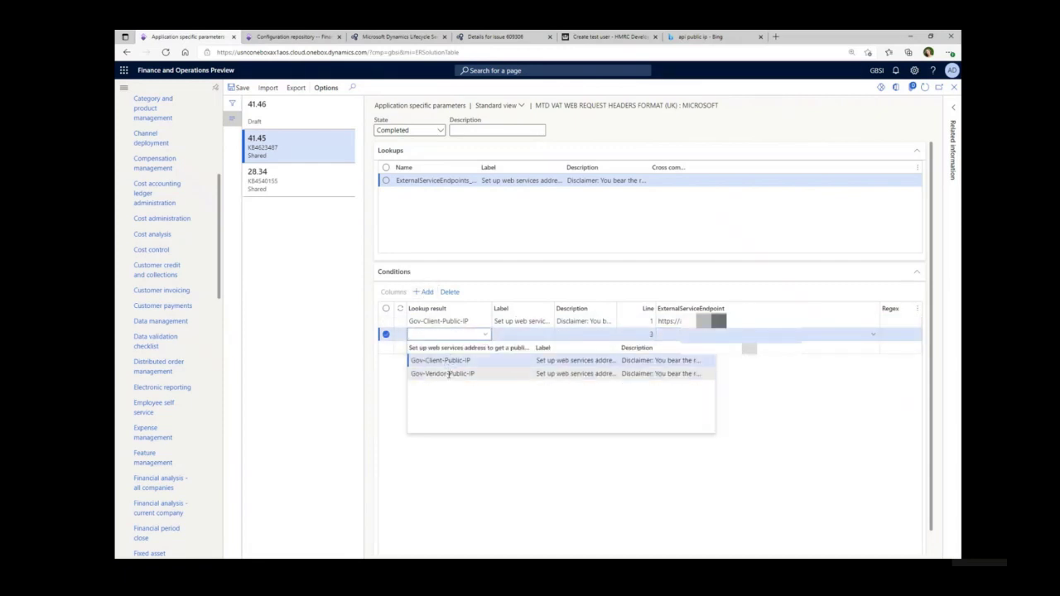
click(448, 374)
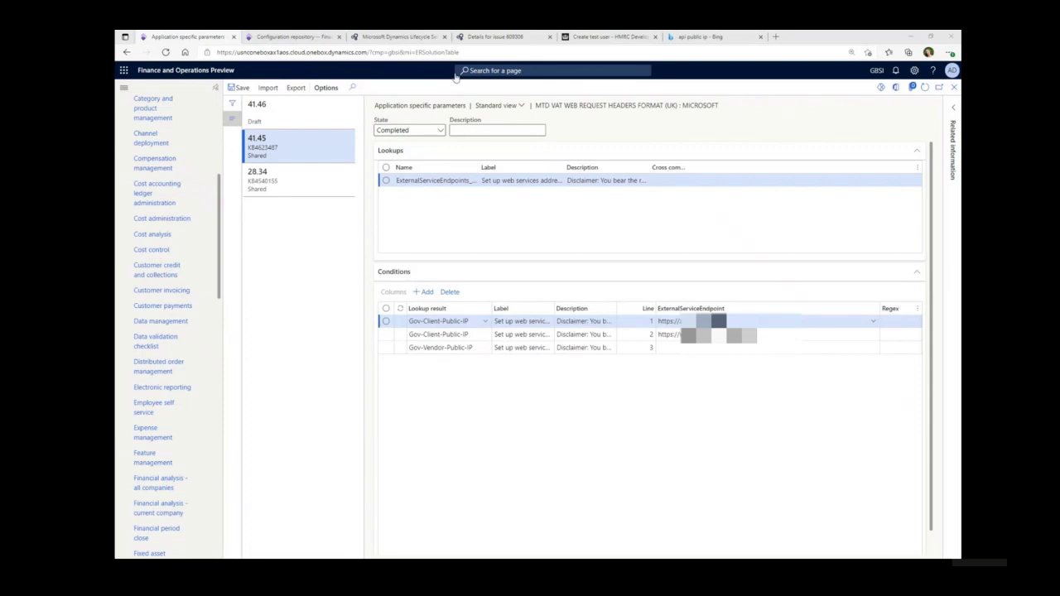
click(660, 347)
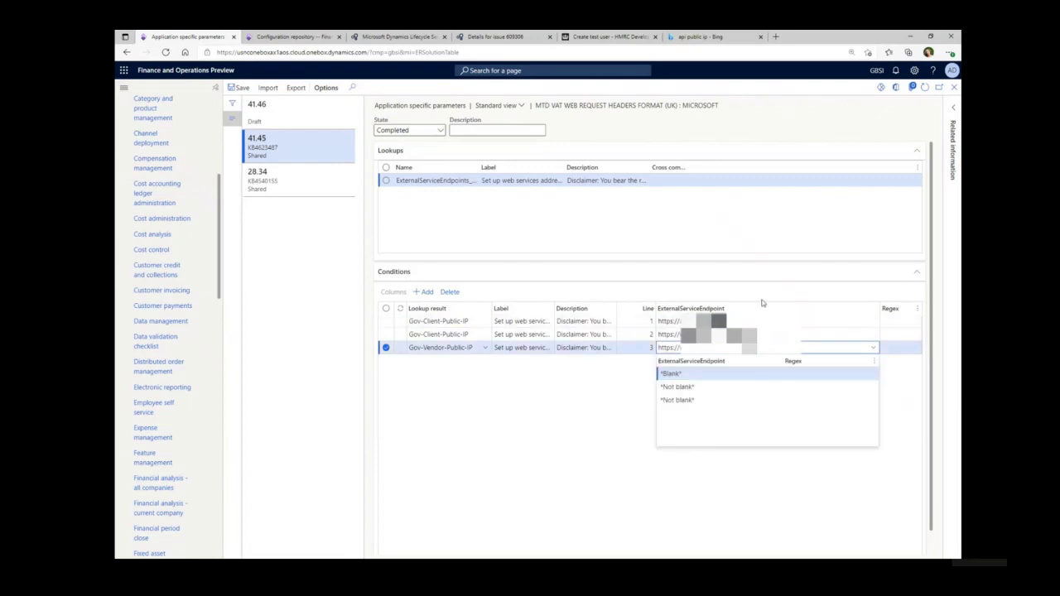
click(887, 346)
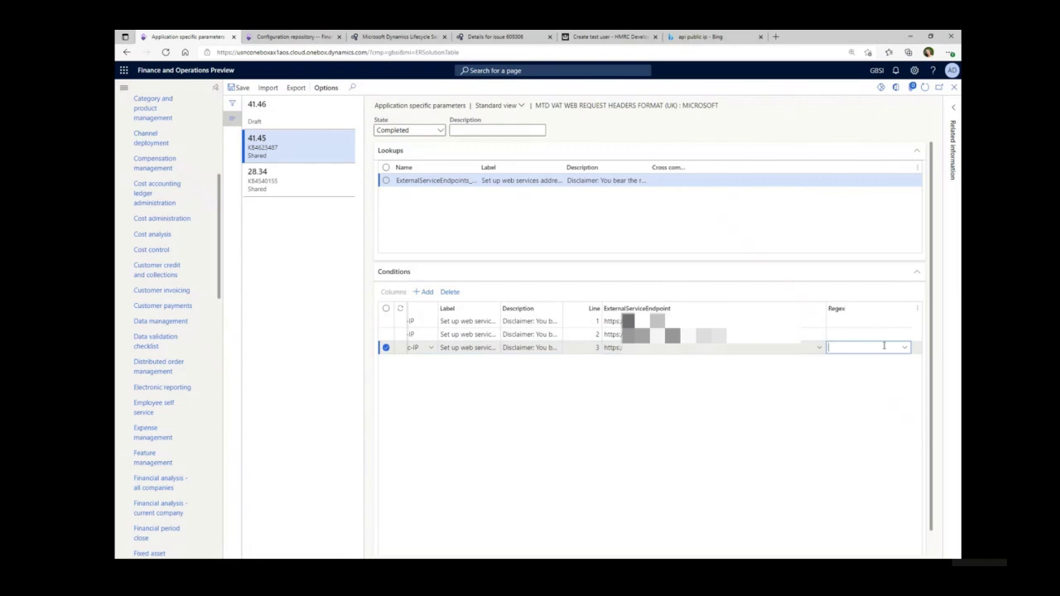
Step: Set the application specific parameters' state to Completed, save them and close the setup page
click(440, 131)
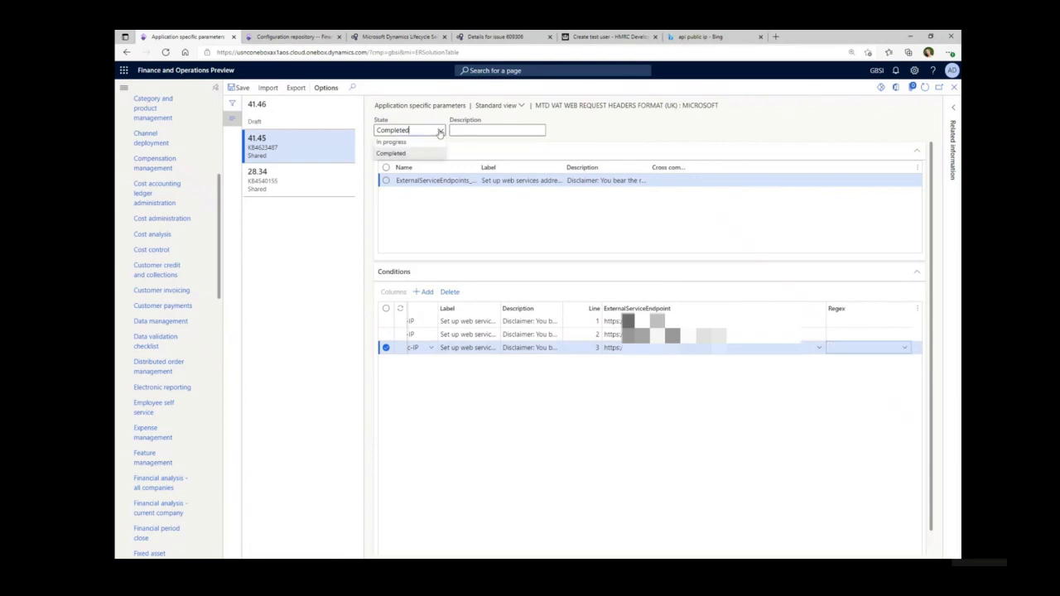
click(392, 153)
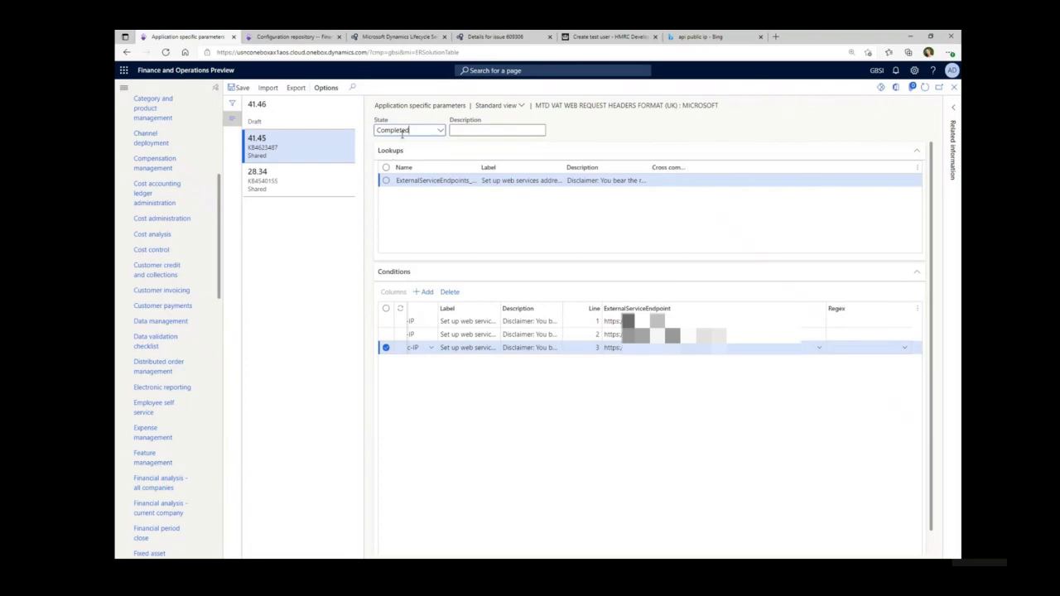
click(402, 132)
click(239, 87)
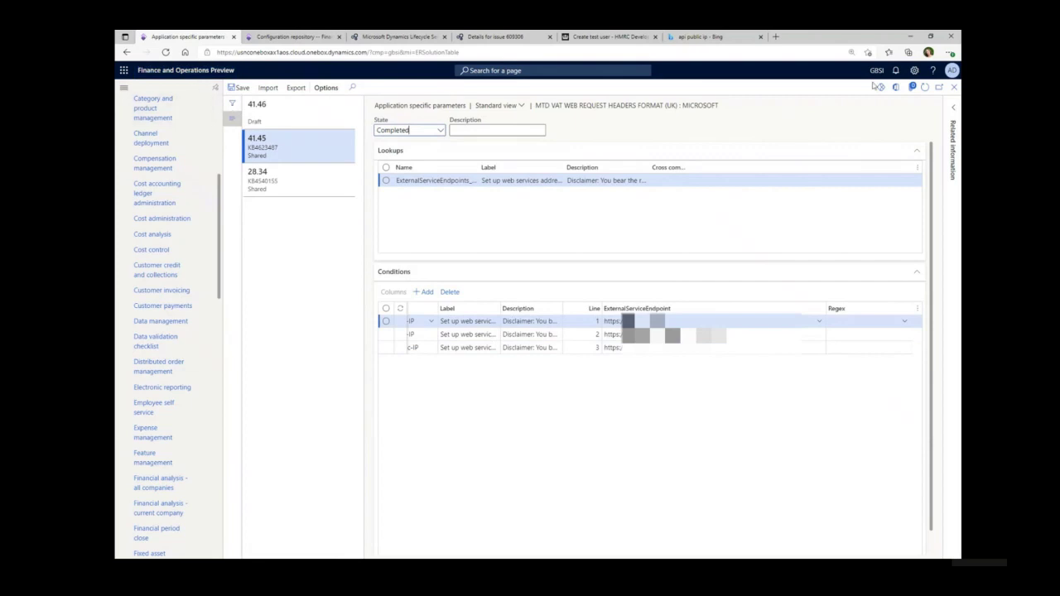
click(956, 89)
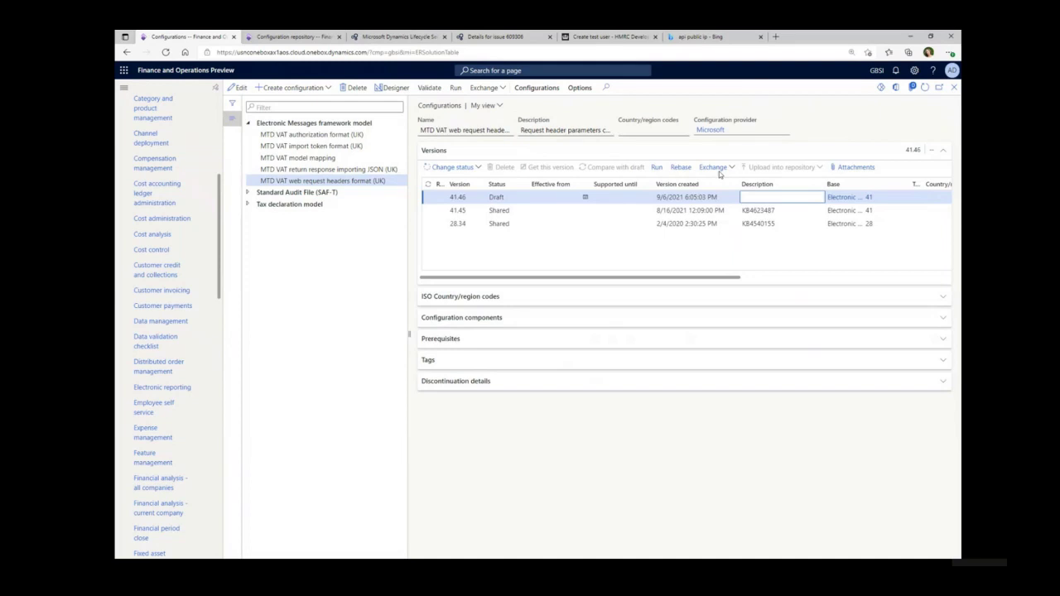
Step: Run MTD VAT web request headers format (UK) with HMRC sandbox GET for both web services, and consent to providing the request identification information
click(451, 89)
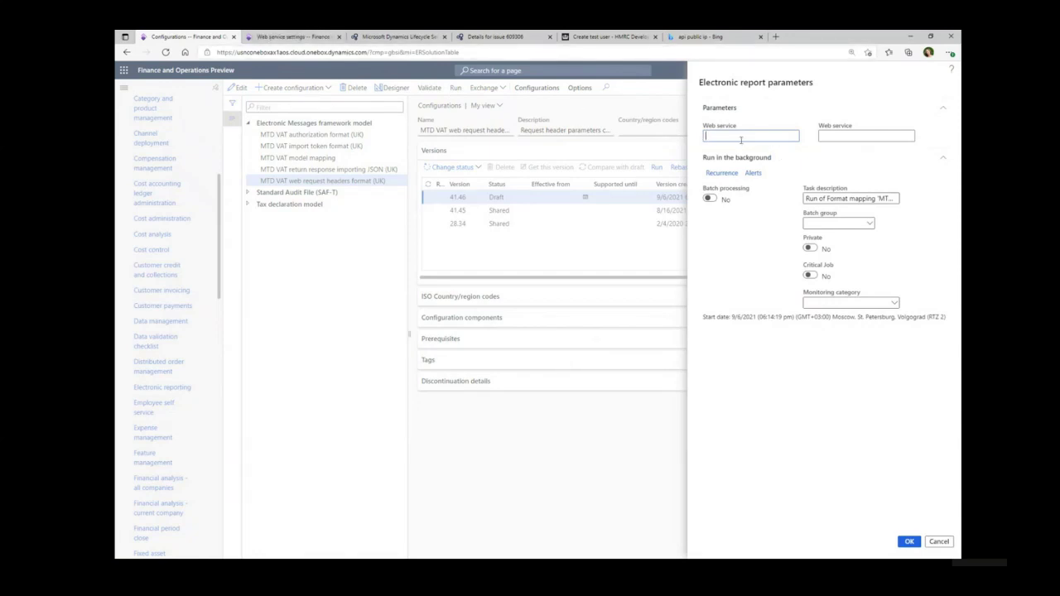
click(734, 135)
click(753, 124)
click(827, 135)
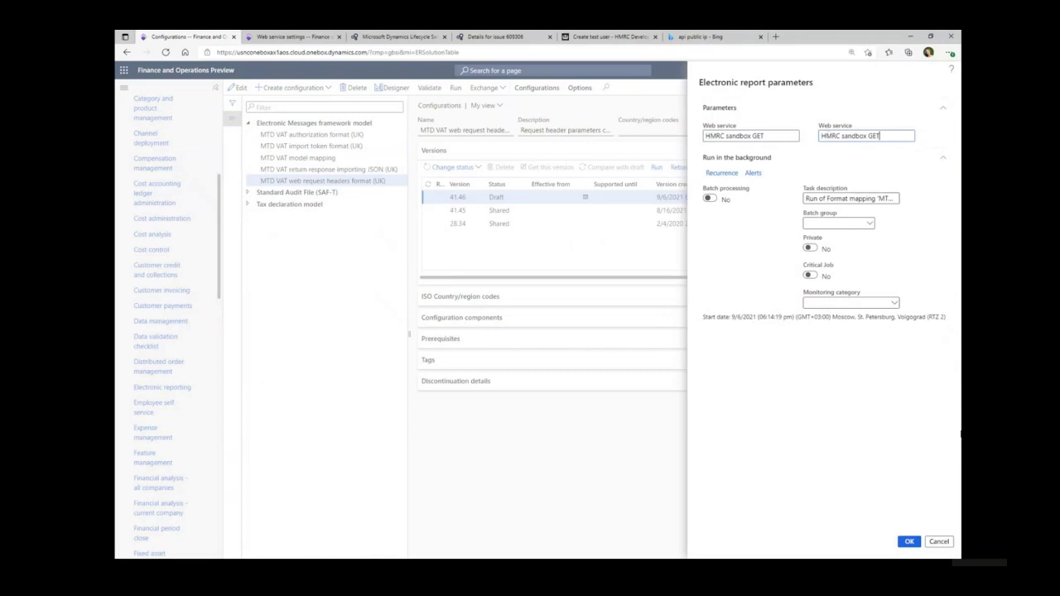
click(911, 543)
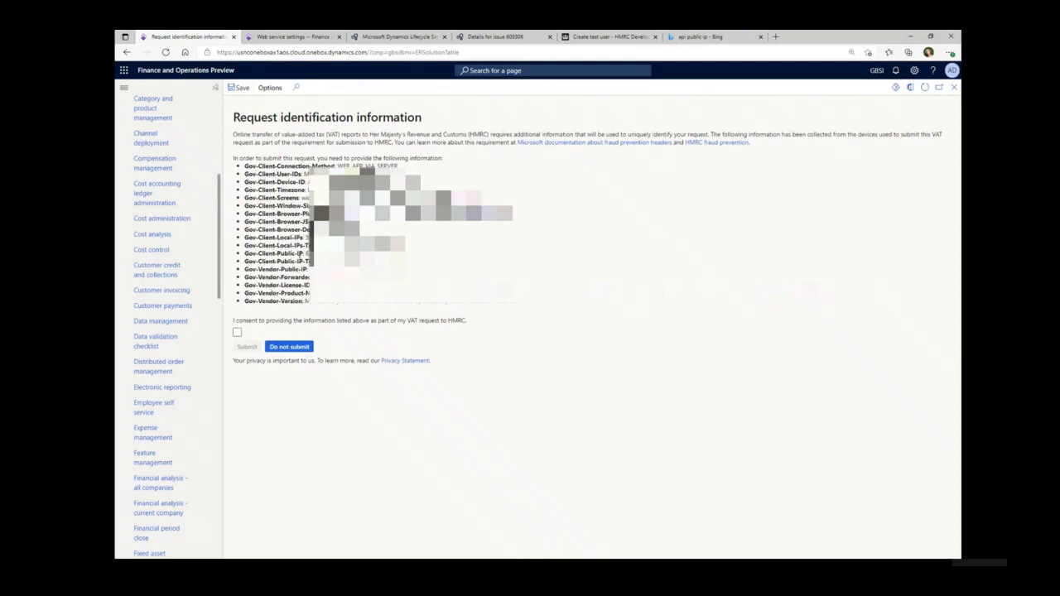
click(238, 333)
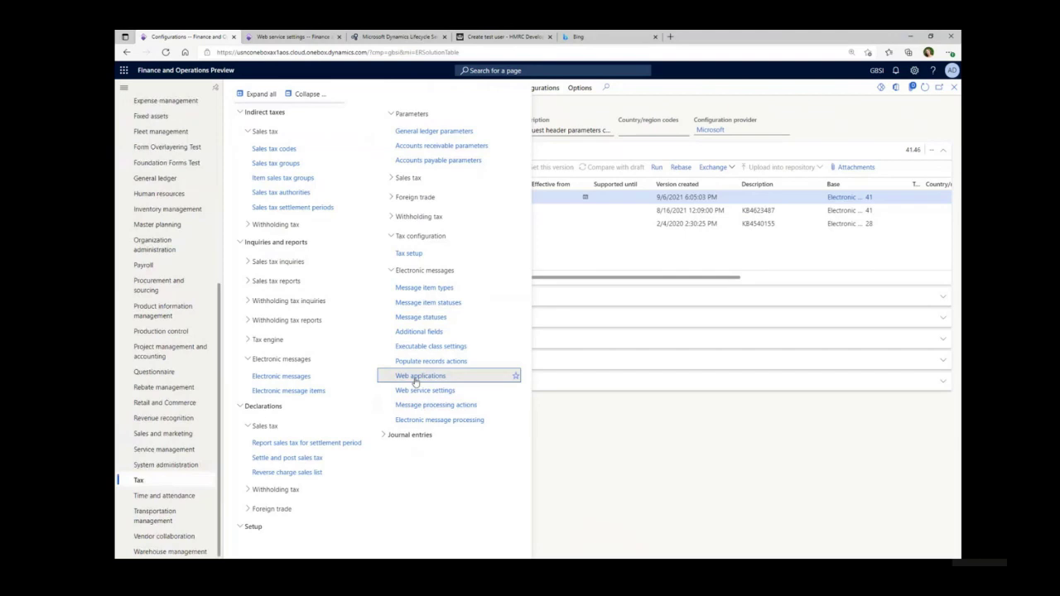
Step: Open the web applications for electronic messages in the Tax module and select Sandbox HMRC
click(418, 377)
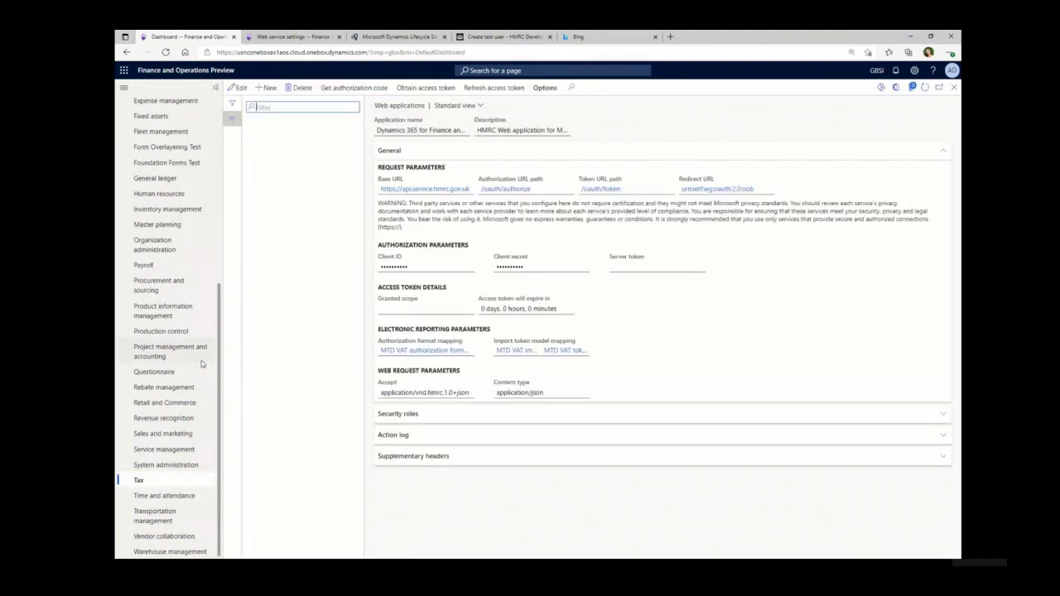
click(257, 145)
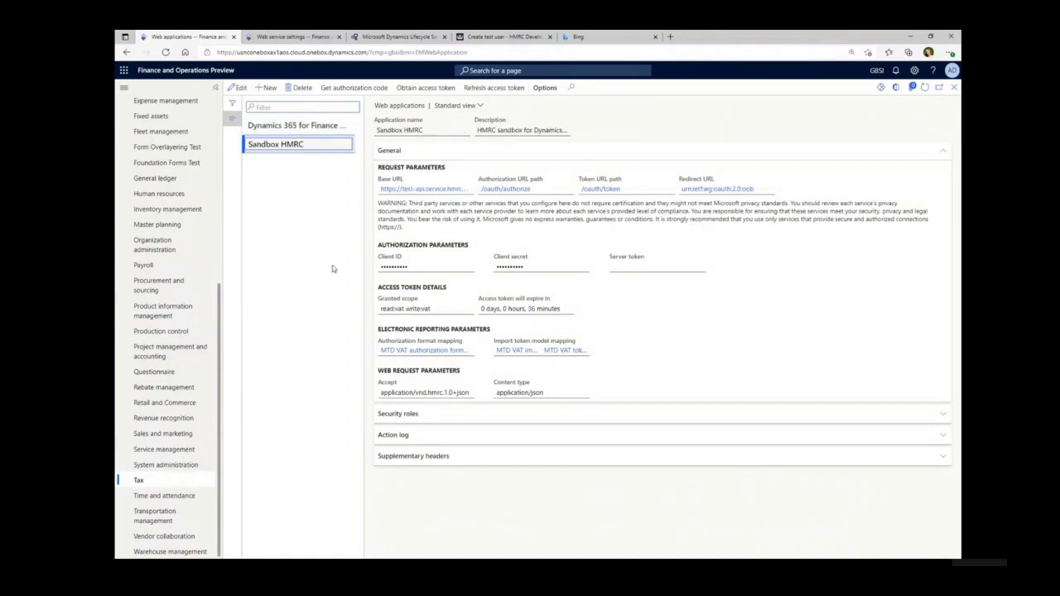
Step: In the supplementary headers of Sandbox HMRC, set Gov-Client-Public-IP to 11.111.11.11 and Gov-Vendor-Public-IP to 22.222.22.22, and save
click(458, 457)
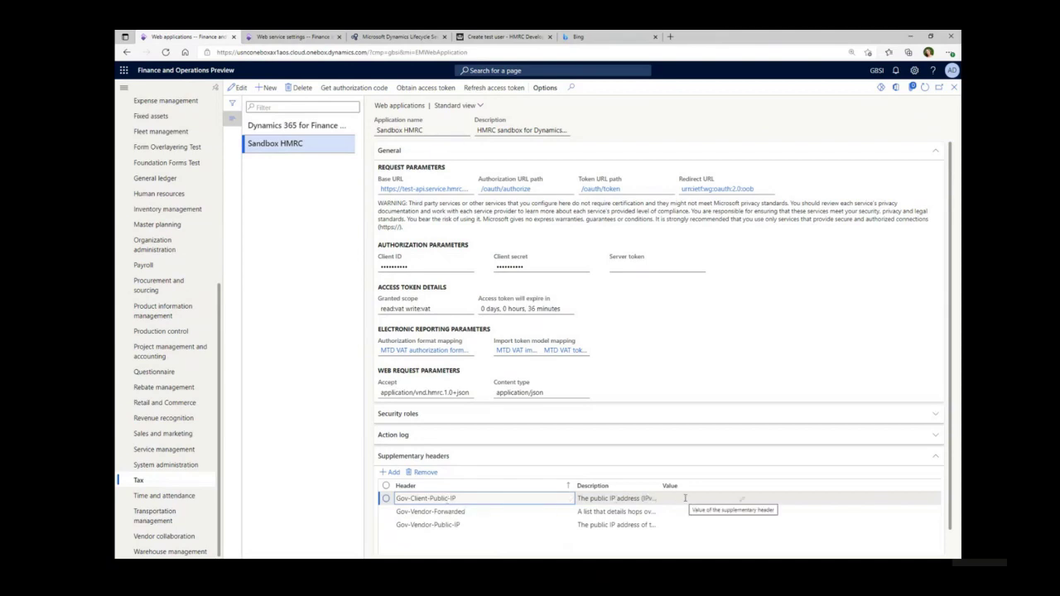
click(741, 499)
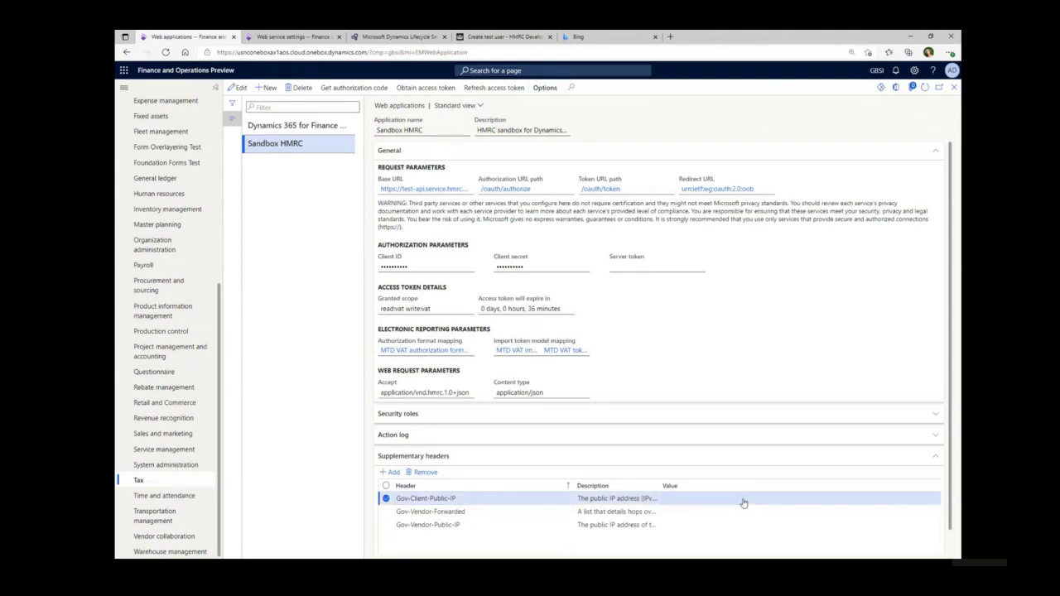
text(11)
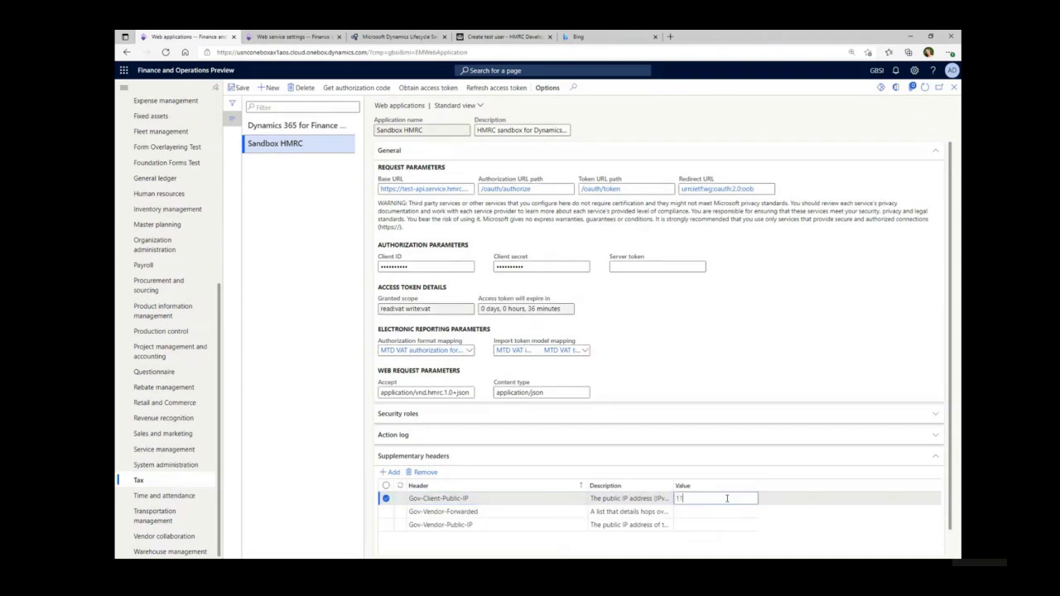
text(.111..11.11)
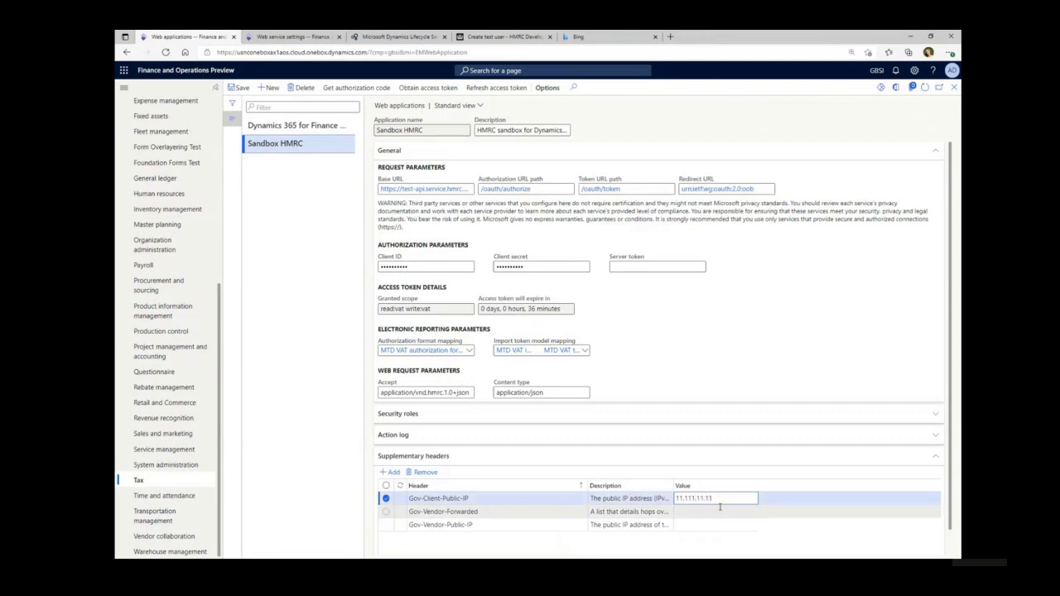
click(720, 508)
click(705, 523)
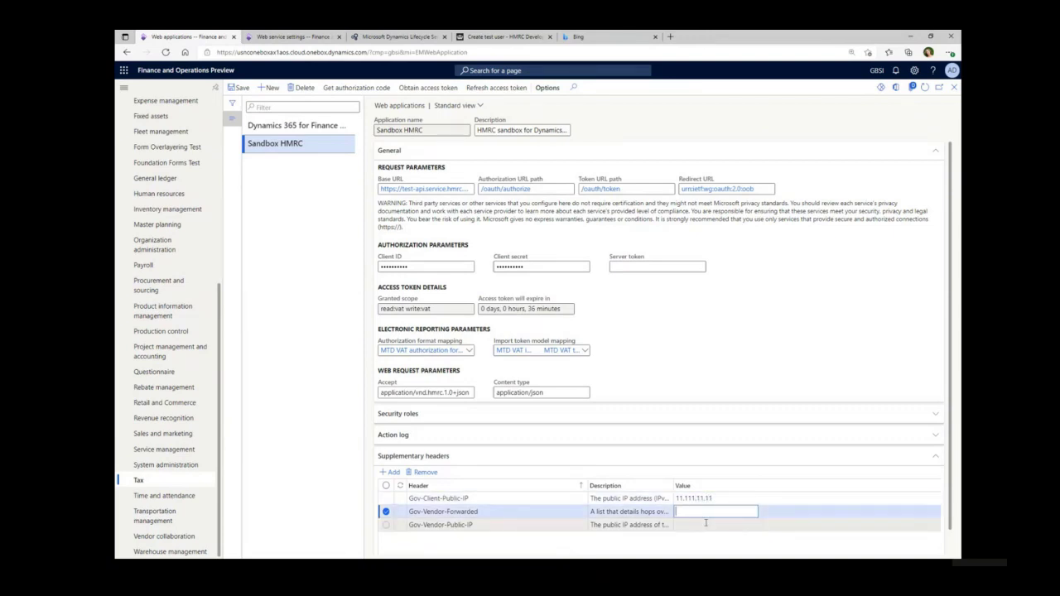
text(22.)
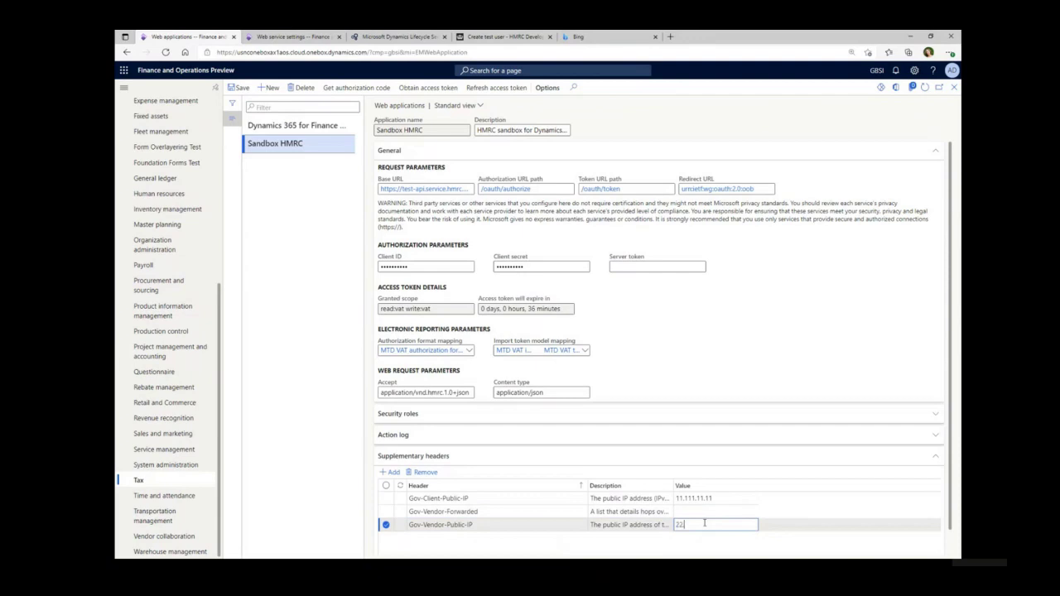
text(222.22.22)
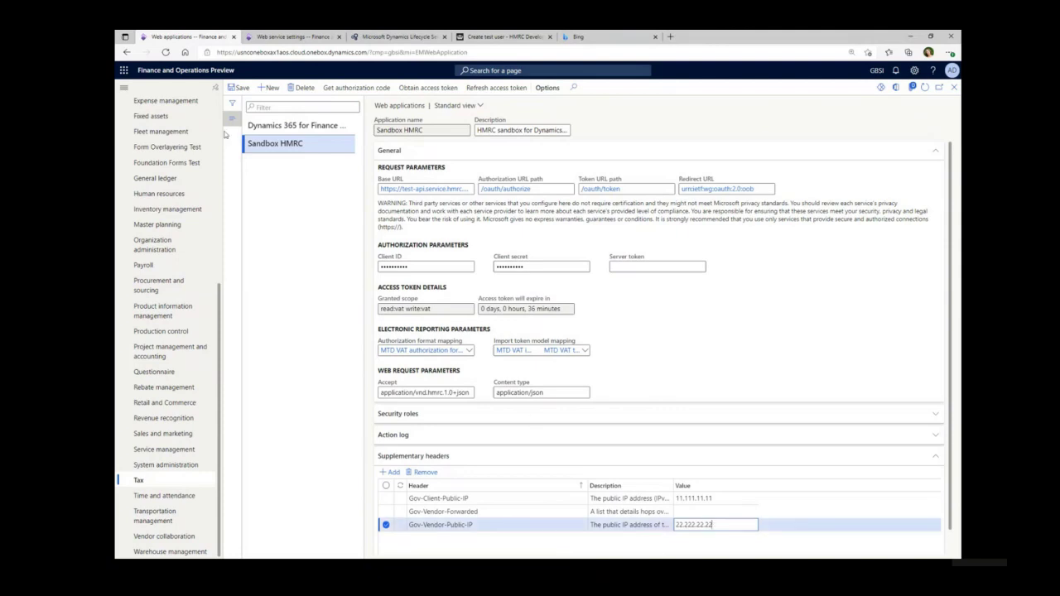
click(238, 87)
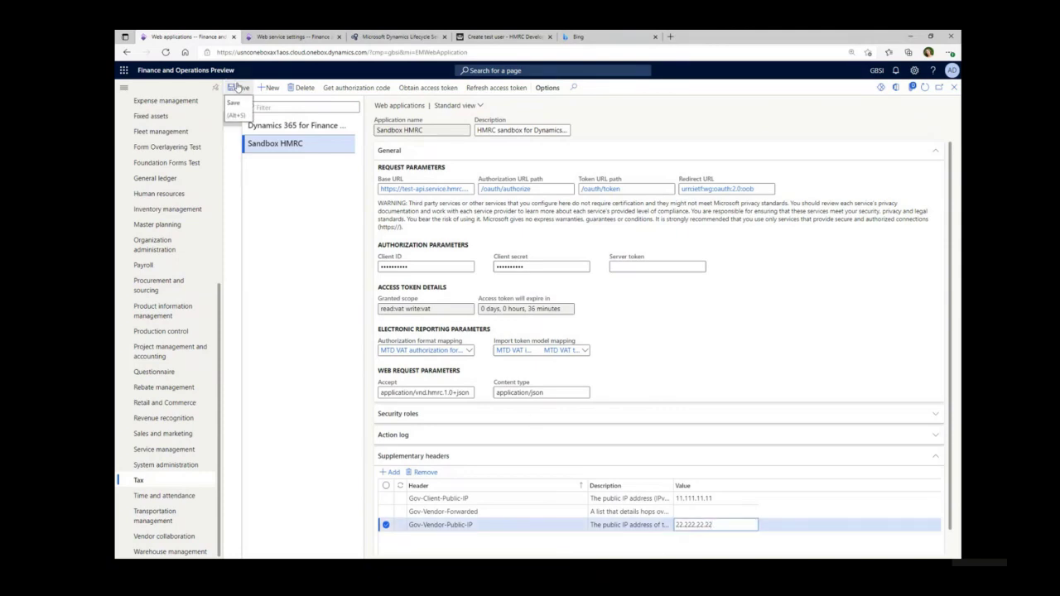
Step: Collapse the supplementary headers and review the action log of the Sandbox HMRC web application
click(411, 461)
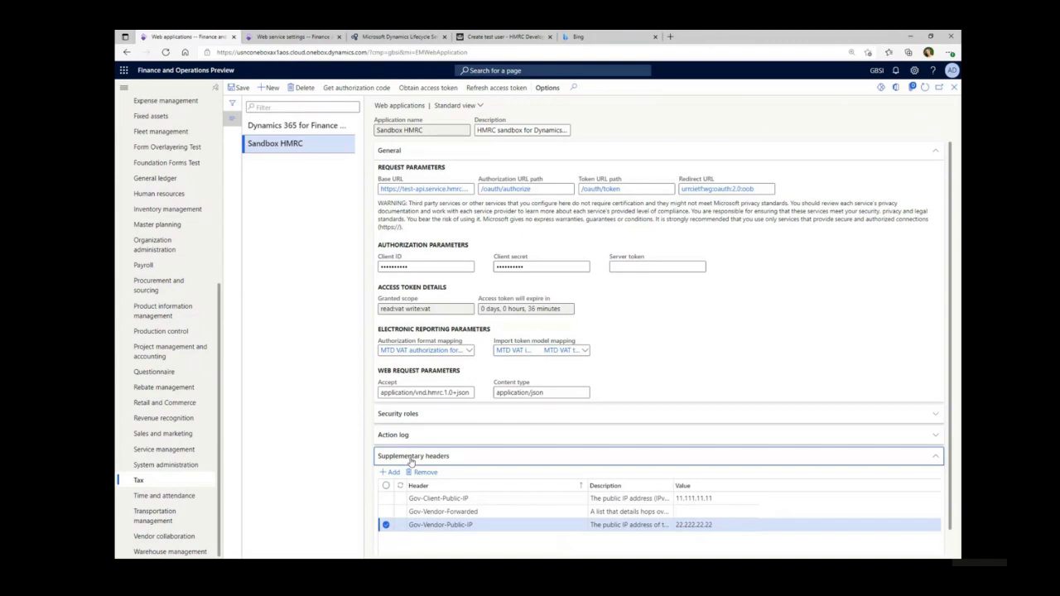
click(410, 458)
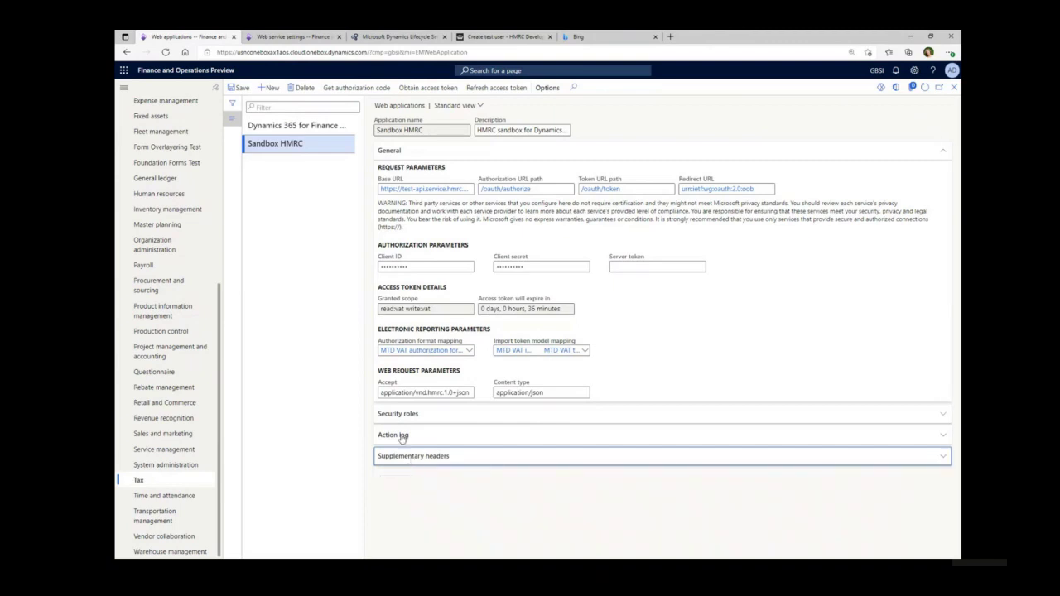
click(401, 437)
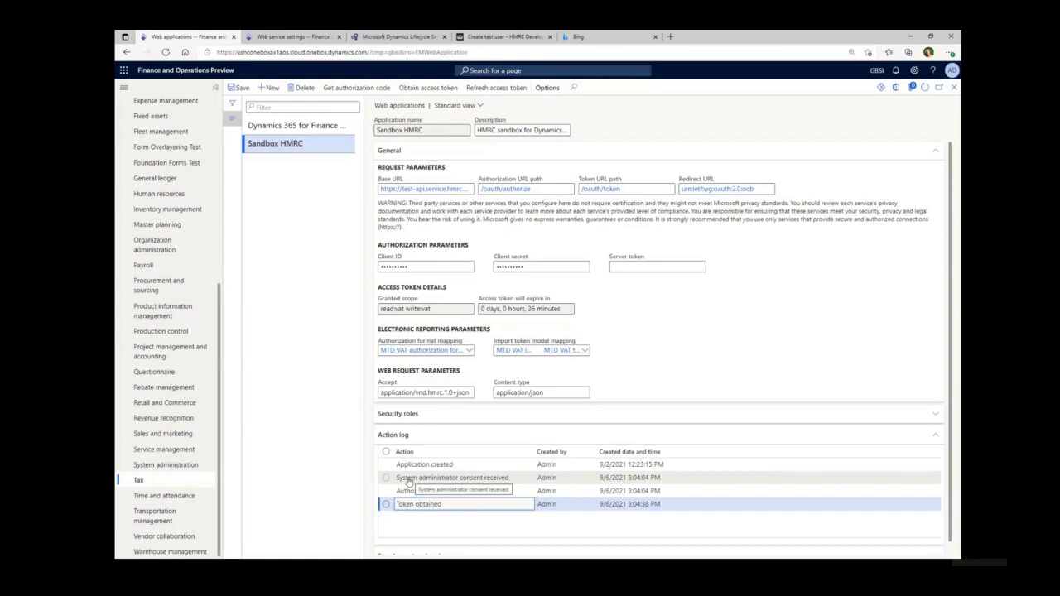
Step: Initiate the authorization procedure for Sandbox HMRC with the scope read:vat write:vat
click(358, 88)
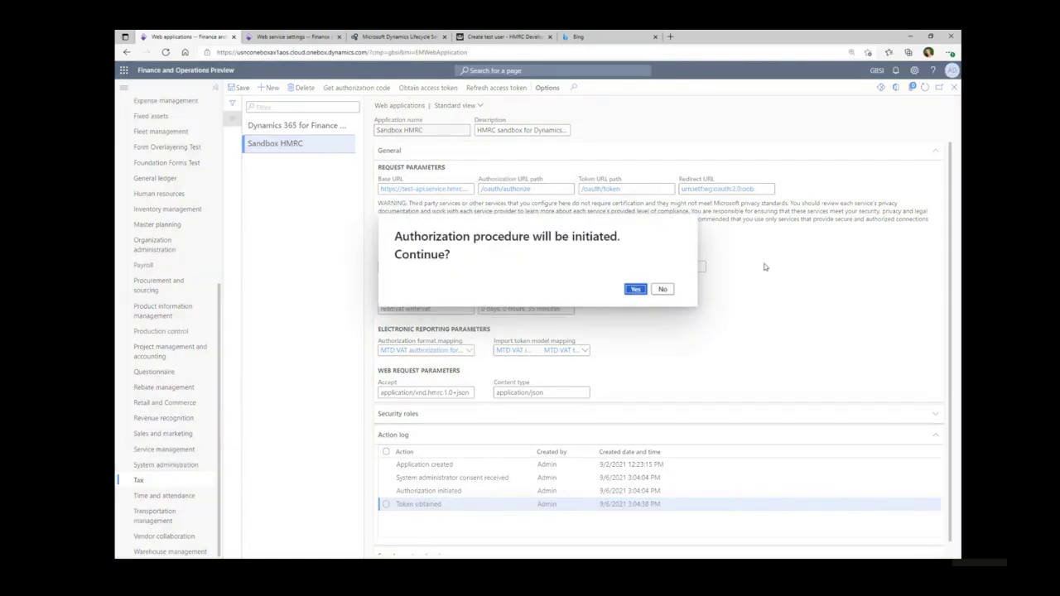
click(641, 292)
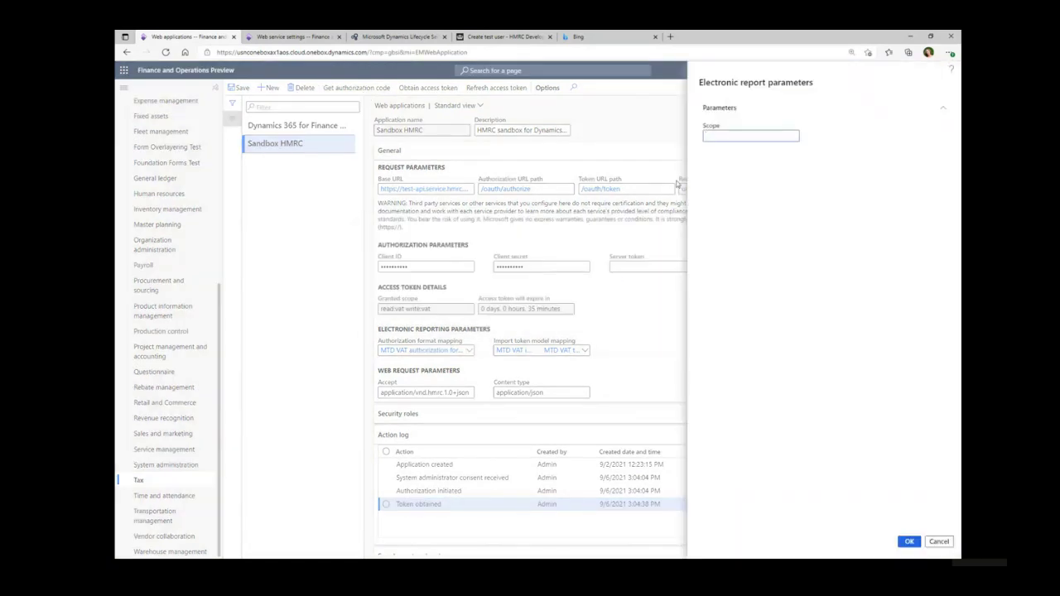
text(read:vat write:vat)
click(908, 544)
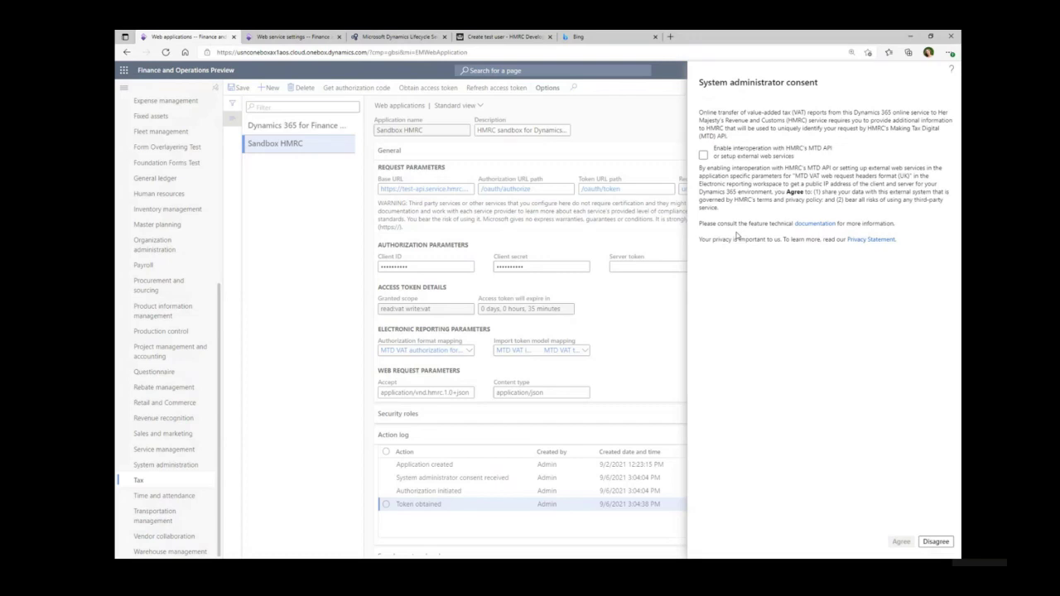
Step: Enable interoperation with HMRC's MTD API and agree to the system administrator consent
click(703, 155)
click(797, 198)
click(843, 200)
click(854, 242)
click(898, 543)
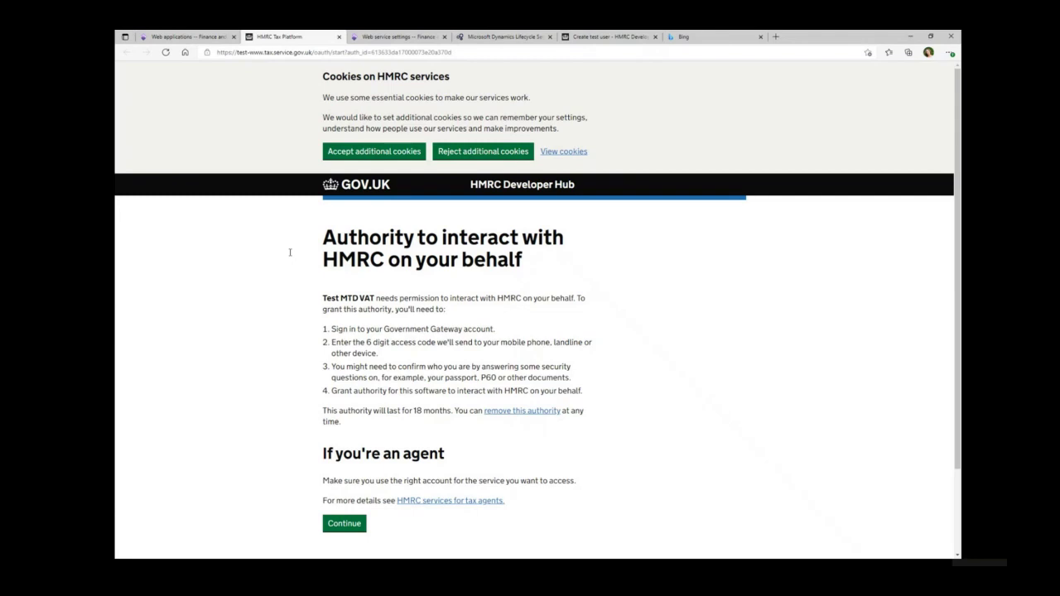
Step: Continue to the HMRC sign-in form and generate an Organisation test user on the Create a test user page
click(348, 526)
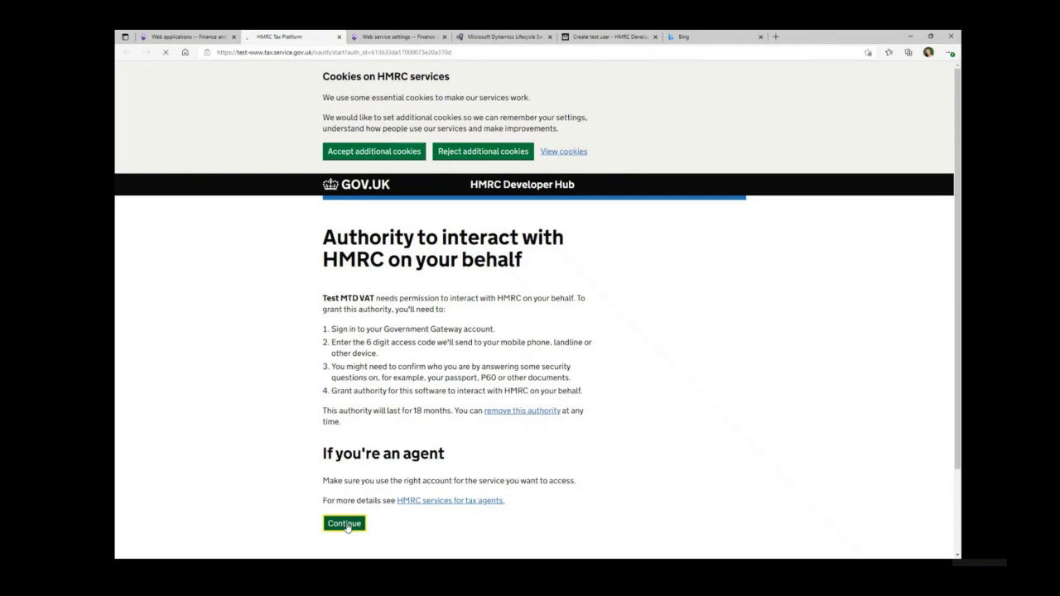
click(336, 287)
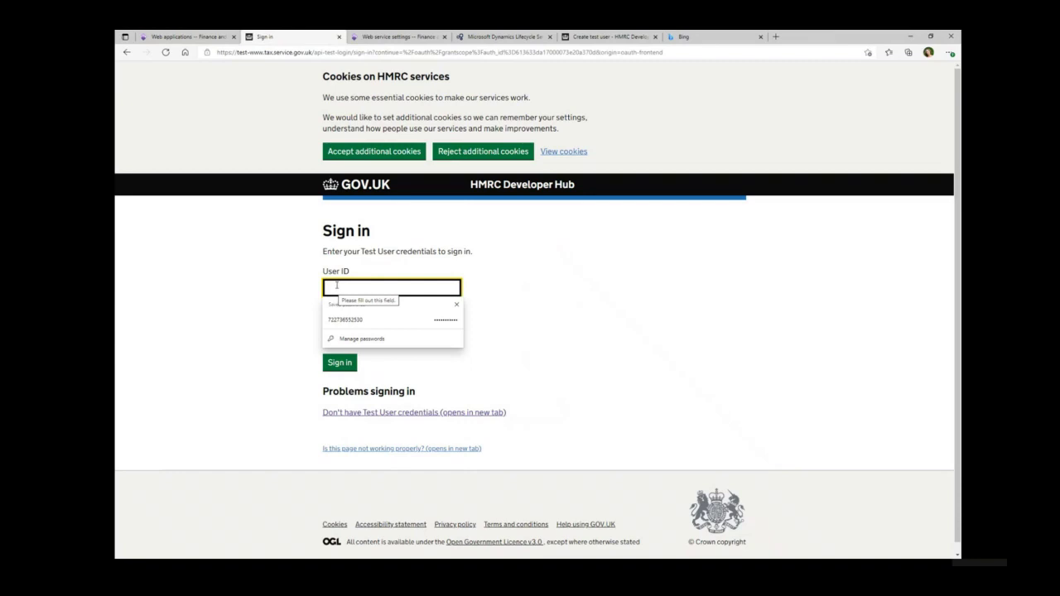
click(594, 35)
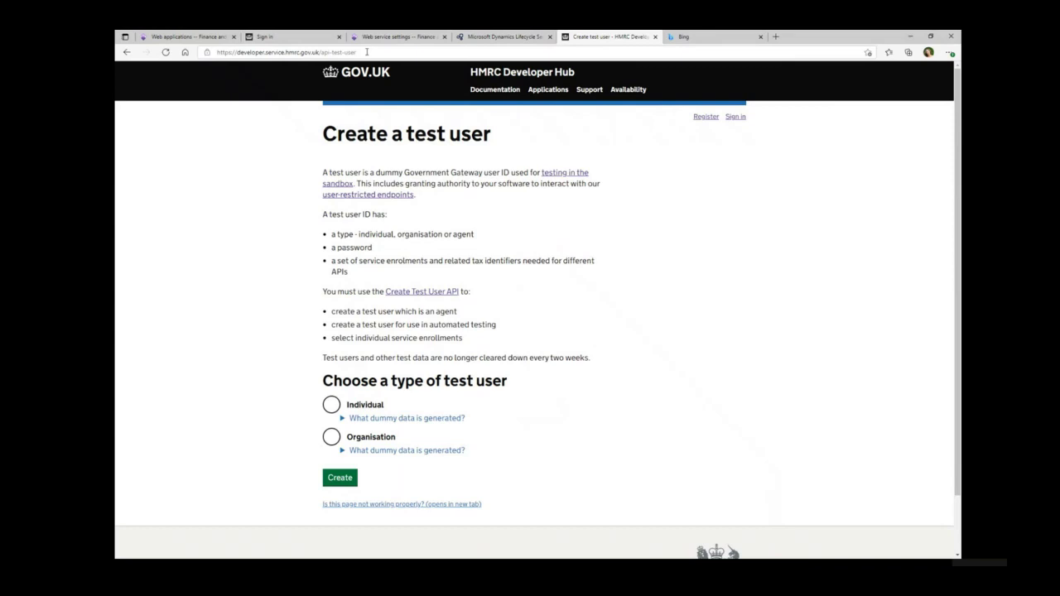
drag(367, 51, 208, 51)
click(331, 436)
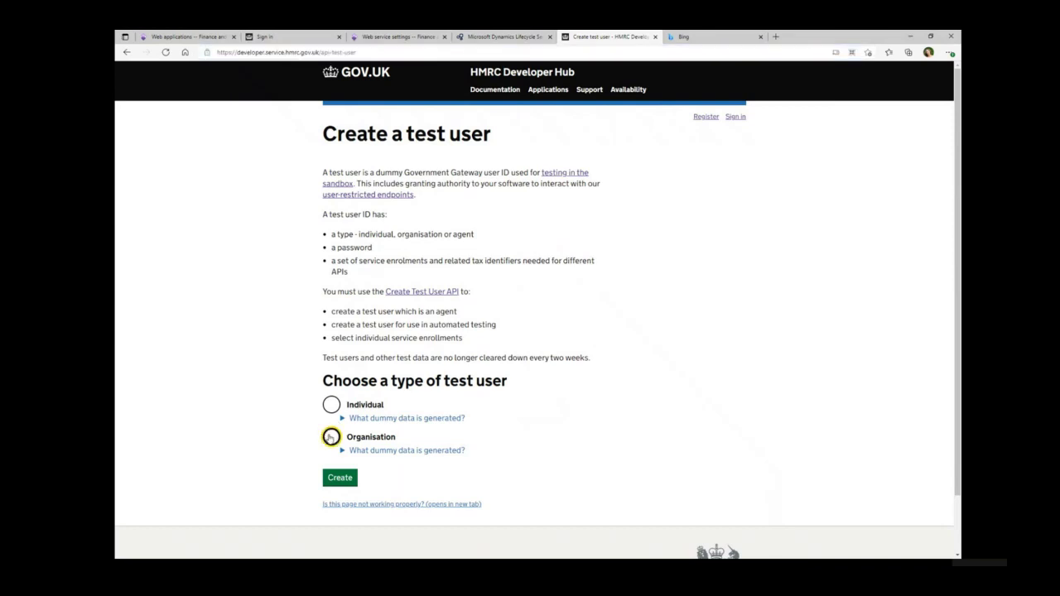
click(338, 480)
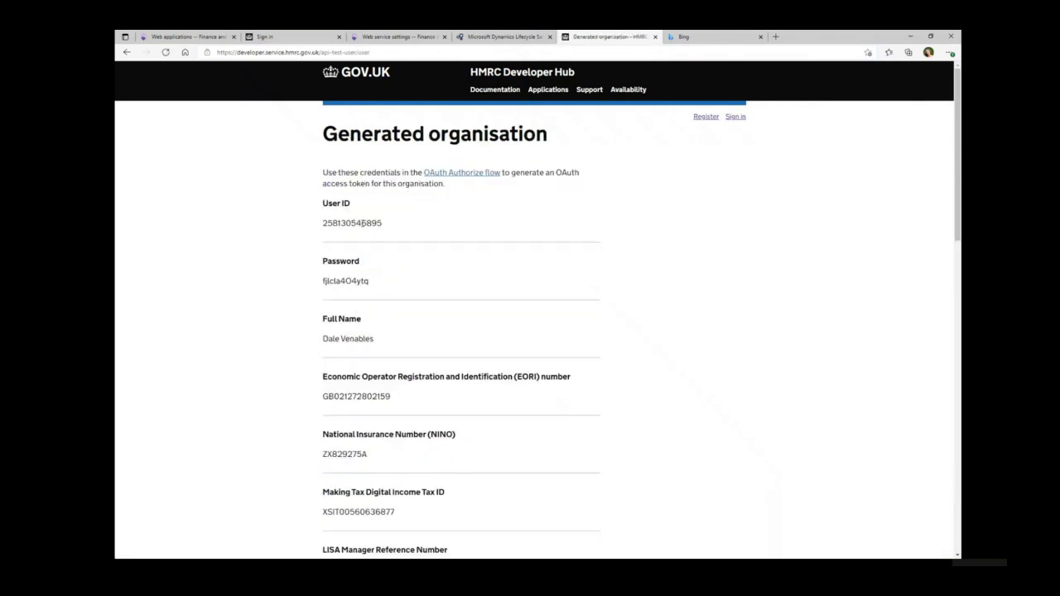
Step: Copy the generated organisation's user ID into the User ID field of the HMRC sign-in form
drag(391, 226, 324, 225)
key(ctrl+c)
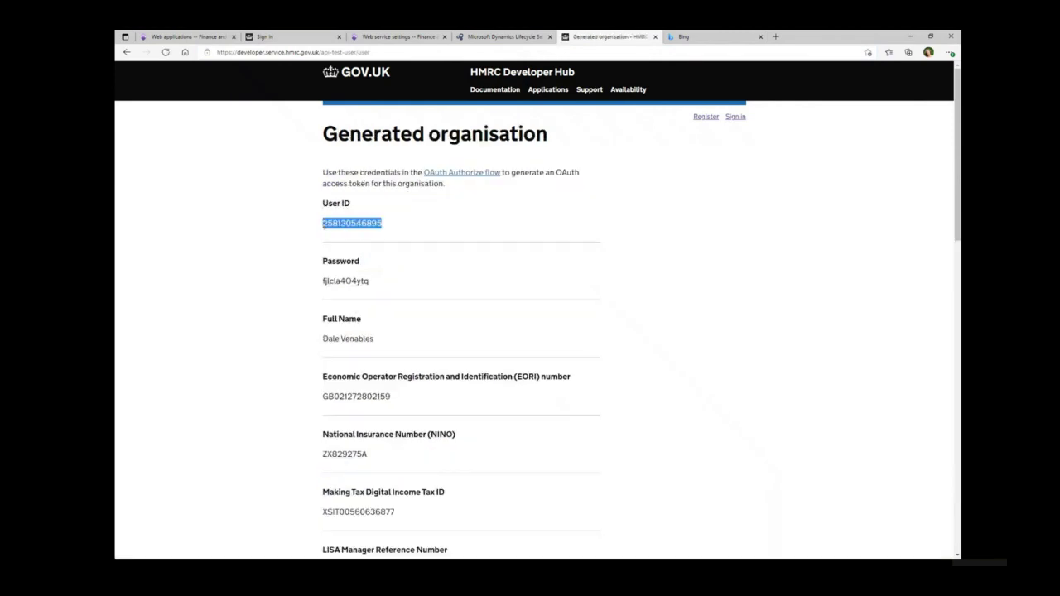
click(290, 37)
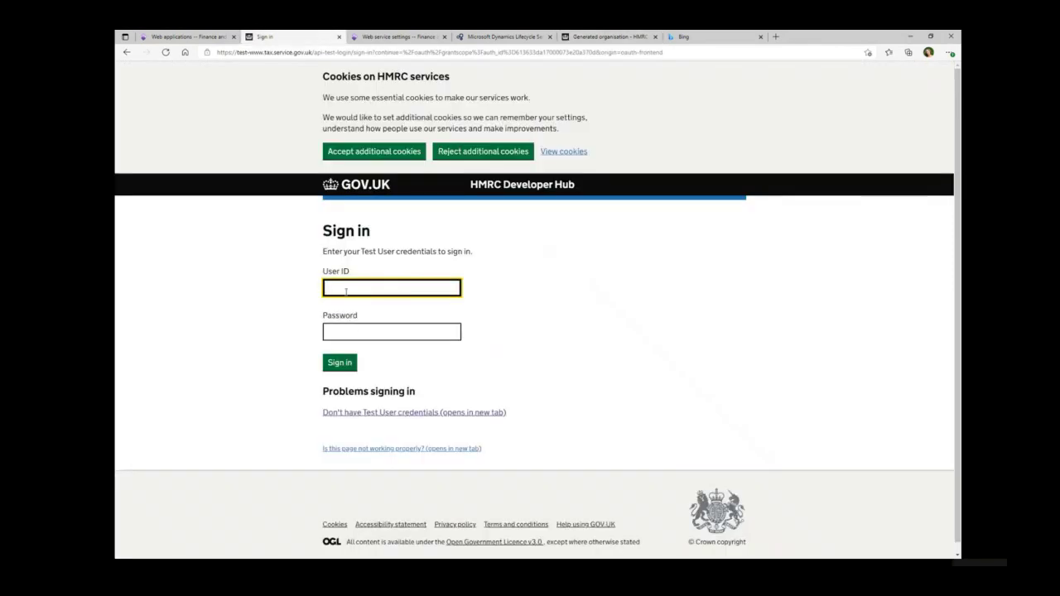
click(347, 291)
key(ctrl+v)
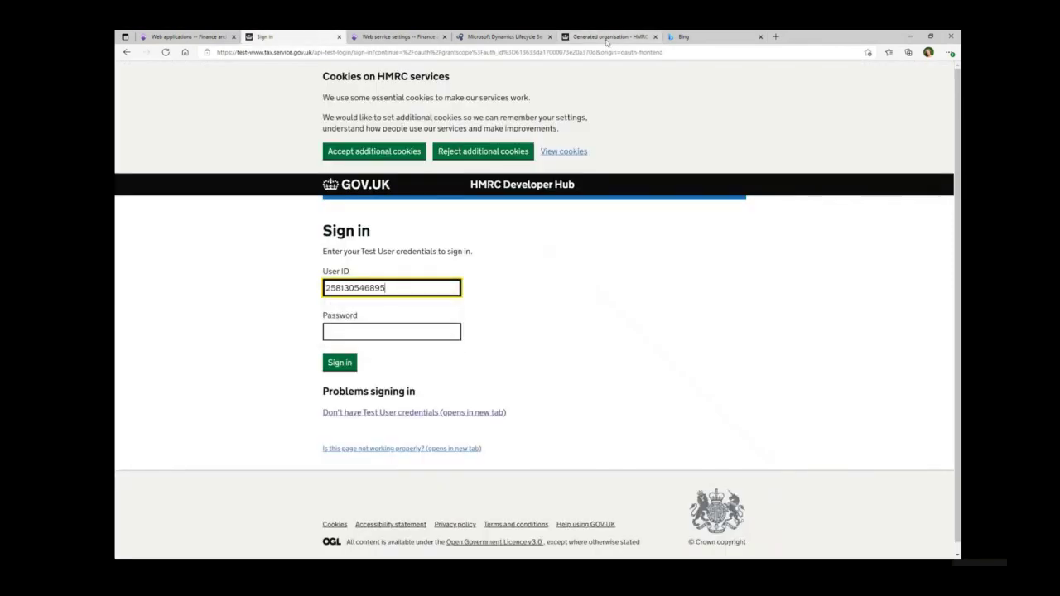
Step: Copy the generated organisation's password into the Password field of the HMRC sign-in form and sign in
click(590, 37)
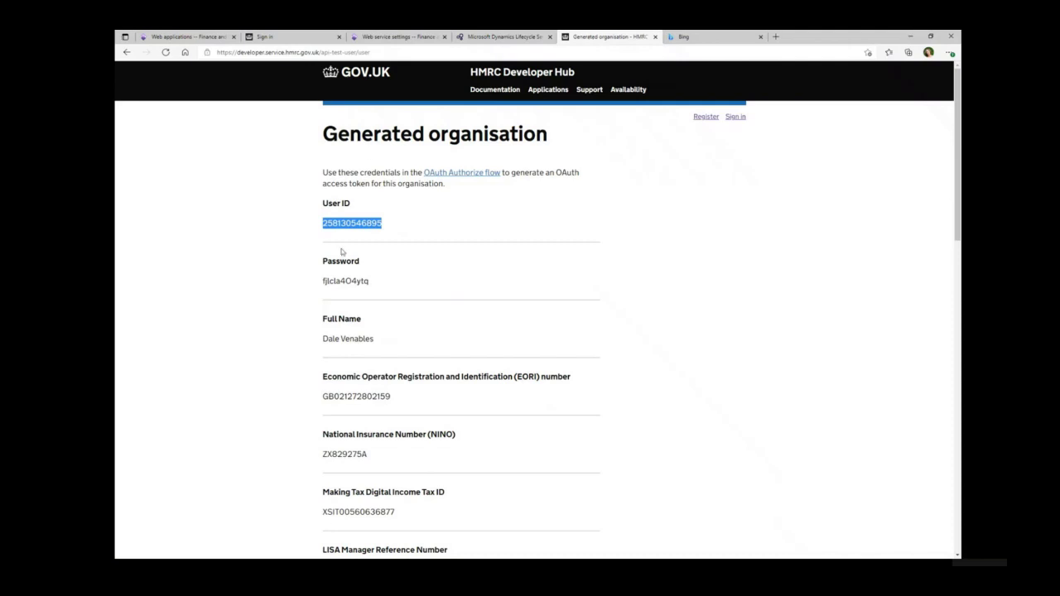
drag(374, 281, 322, 282)
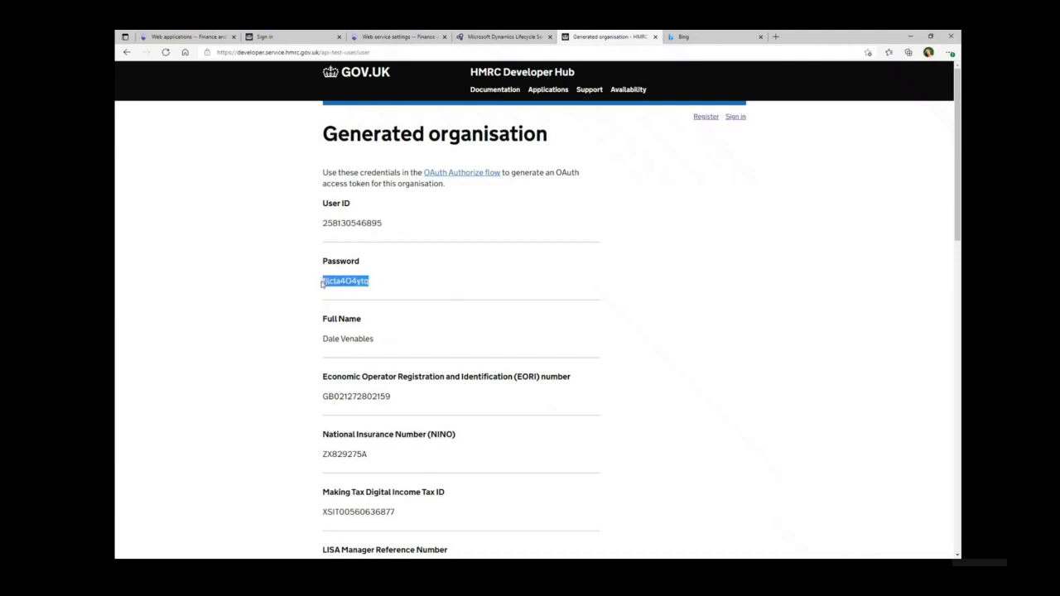
click(281, 37)
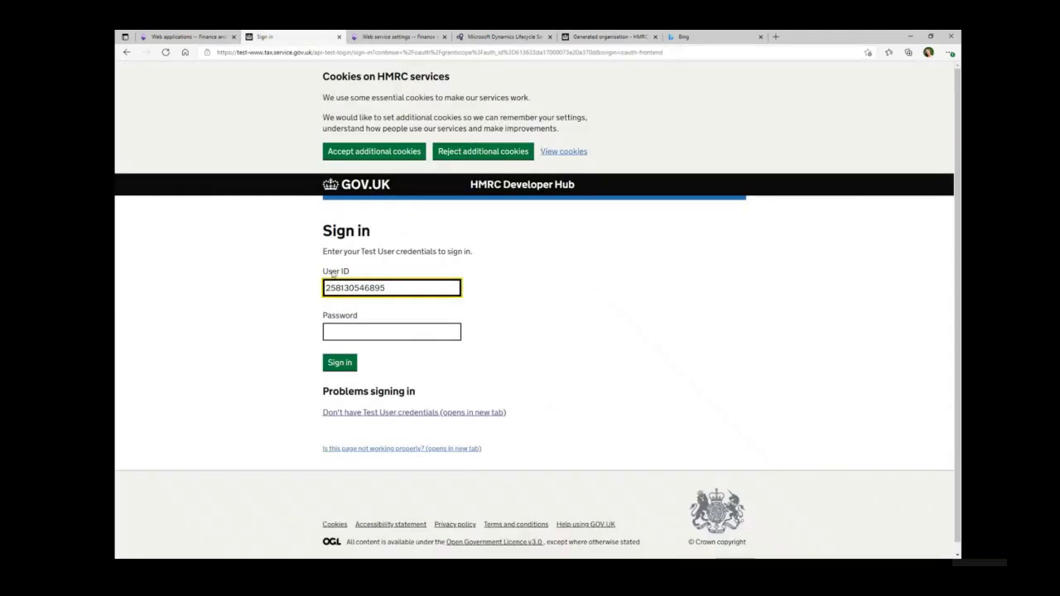
click(343, 332)
key(ctrl+v)
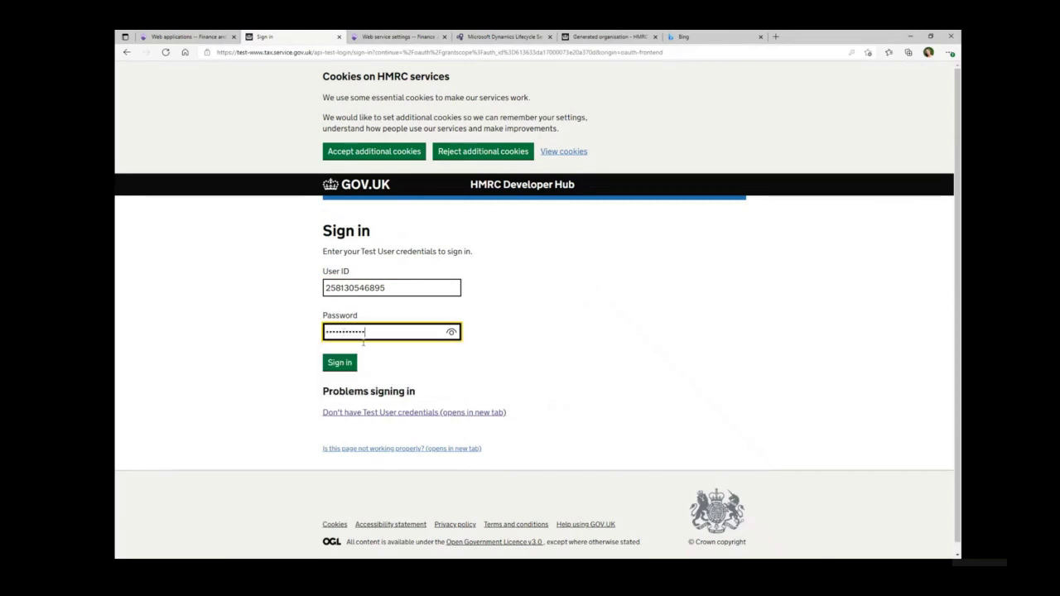
click(343, 367)
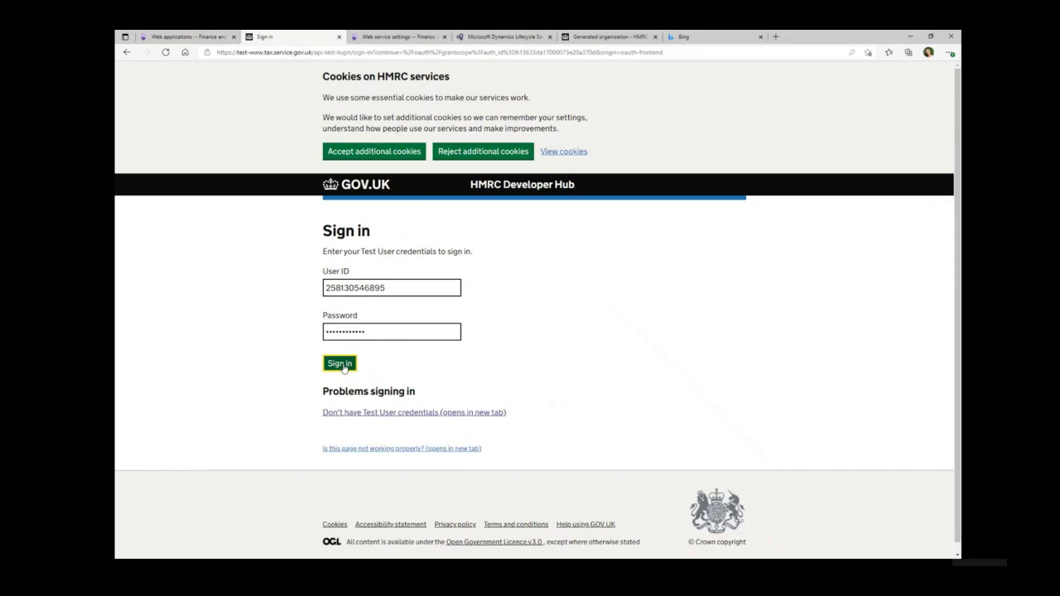
click(340, 364)
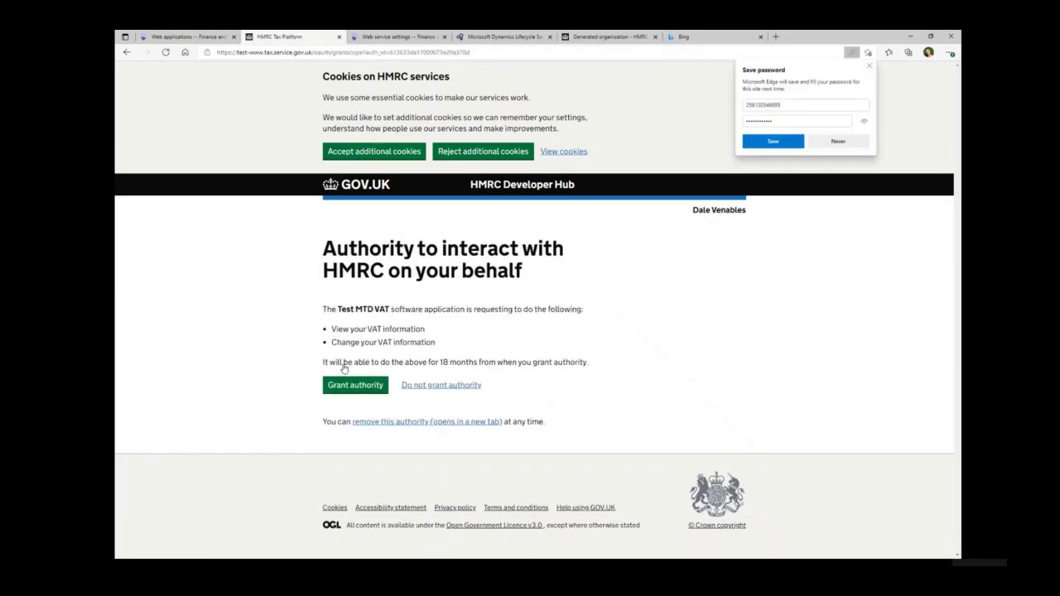
Step: Grant authority to Test MTD VAT and paste the copied authorisation code into the access token request for Sandbox HMRC
click(349, 386)
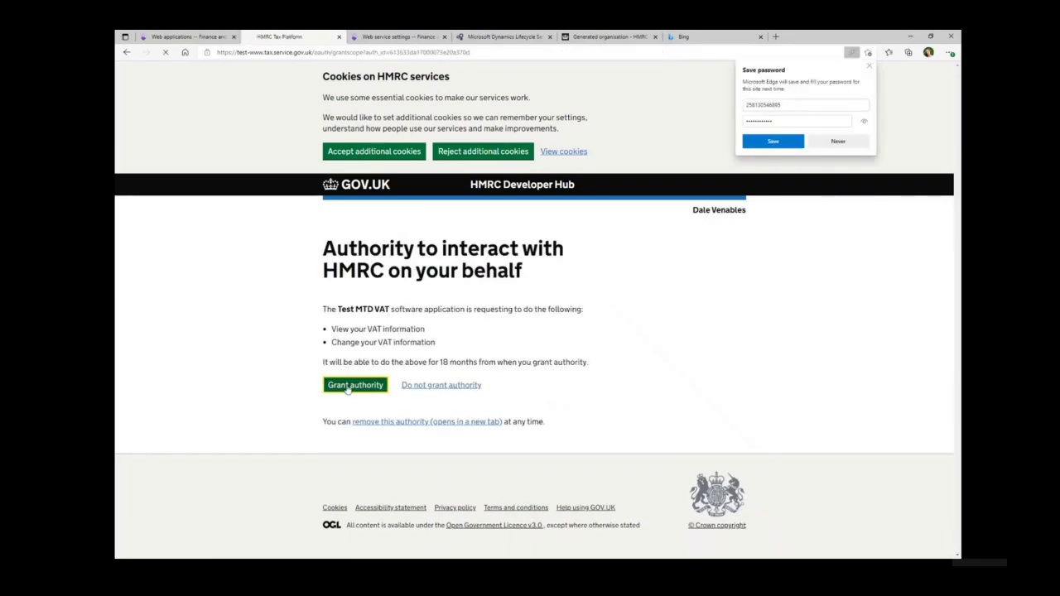
click(516, 330)
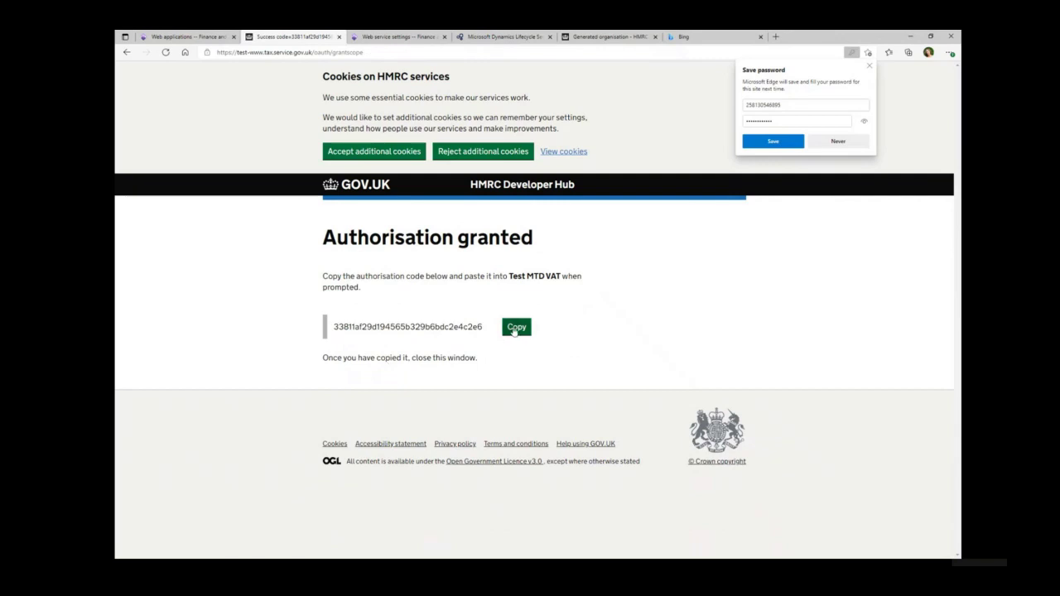
click(191, 37)
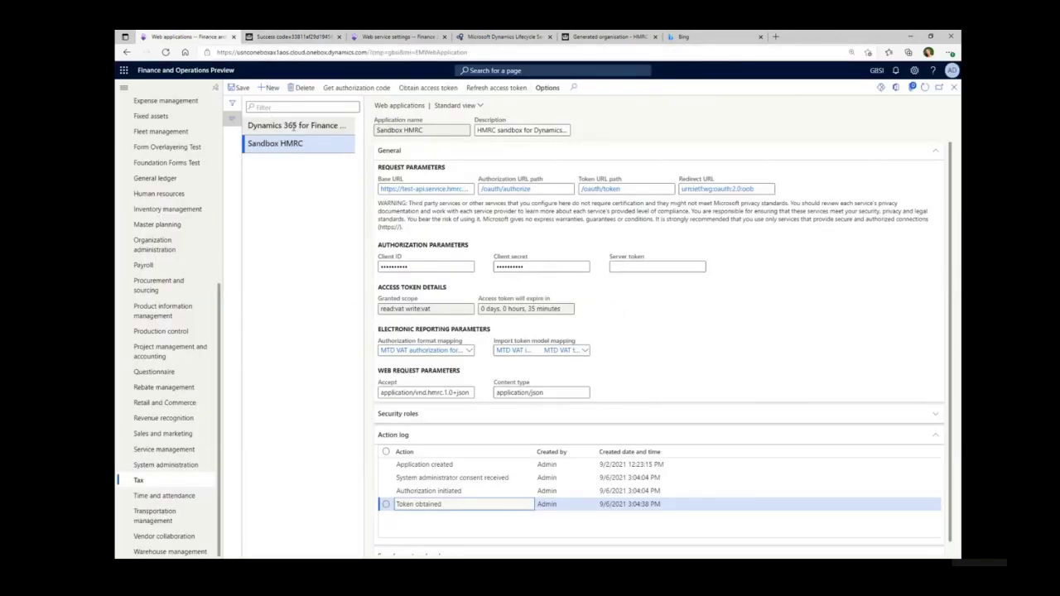
click(400, 87)
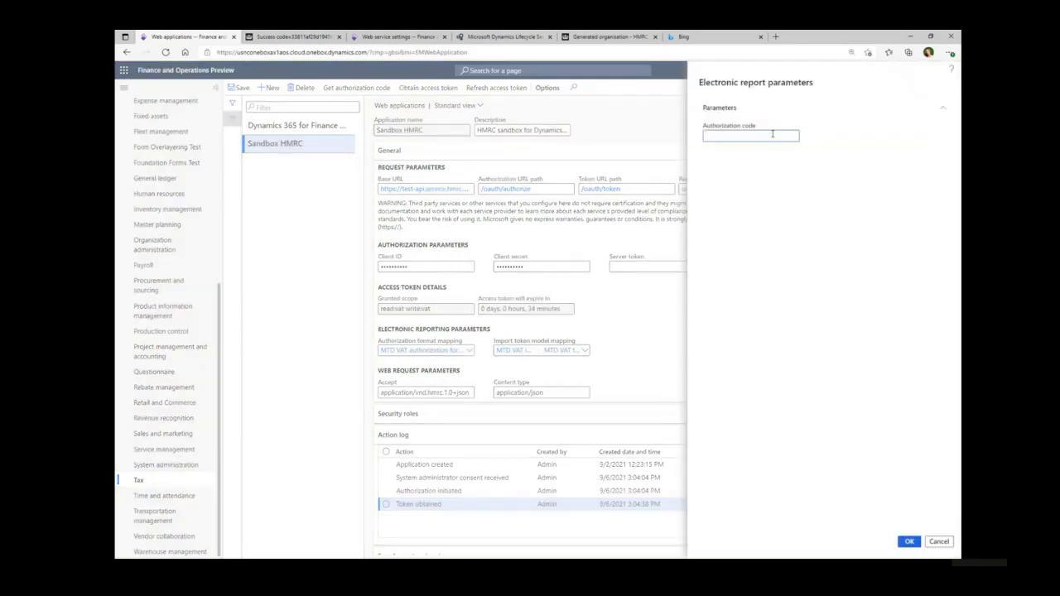
click(769, 136)
key(ctrl+v)
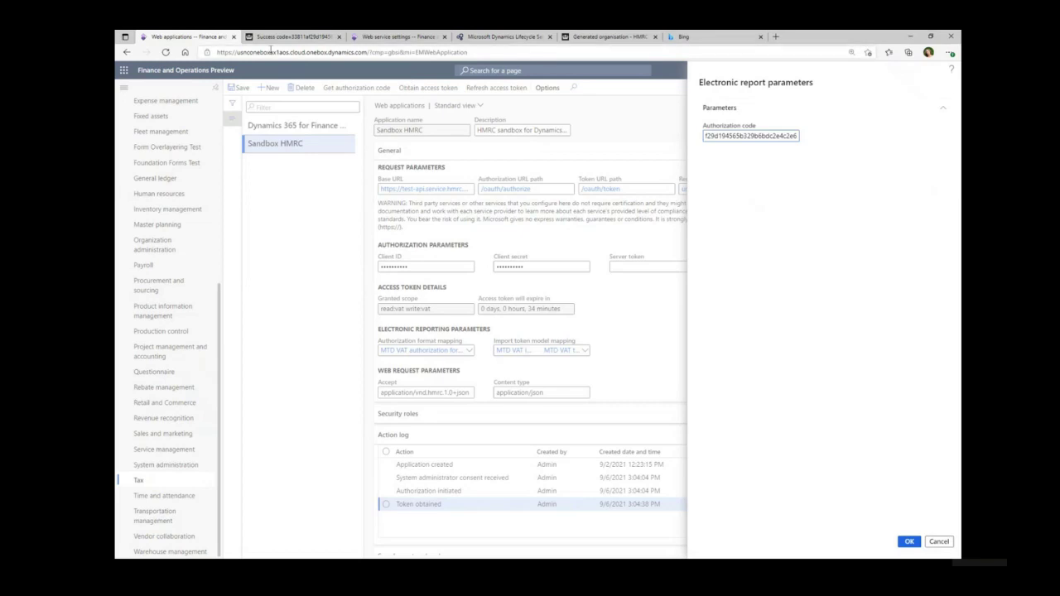
Step: Duplicate the Web applications page and open the UK MTD VAT TEST processing under Electronic message processing in the Tax module
right_click(225, 39)
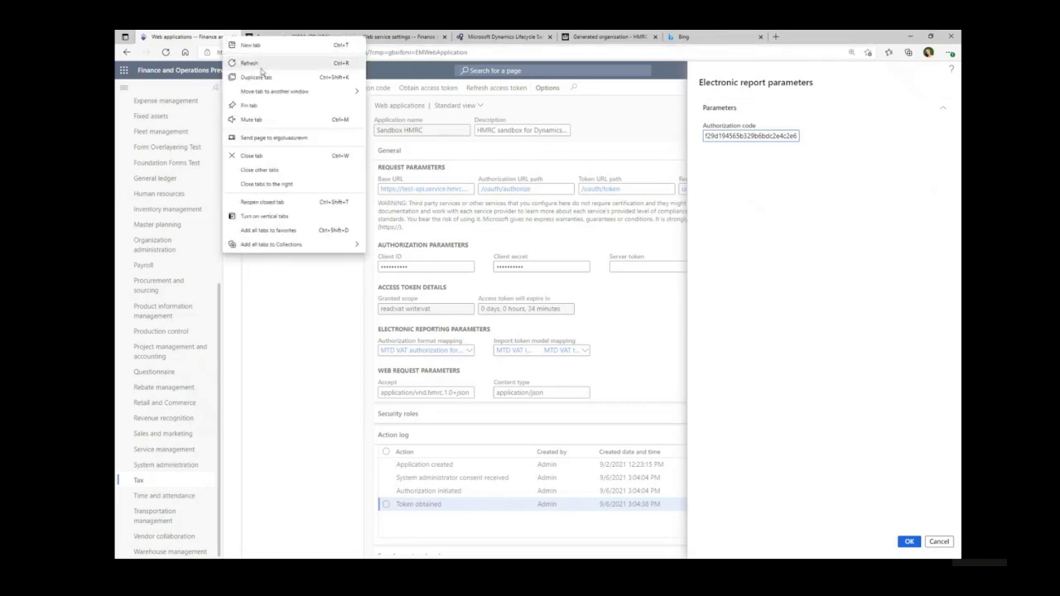
click(258, 77)
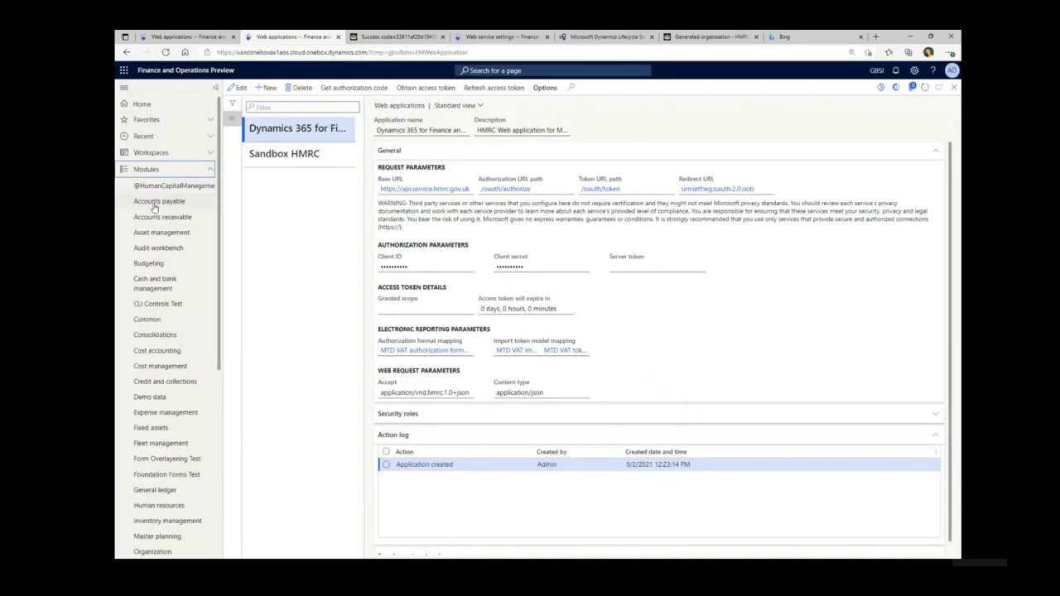
scroll(197, 462, down, 5)
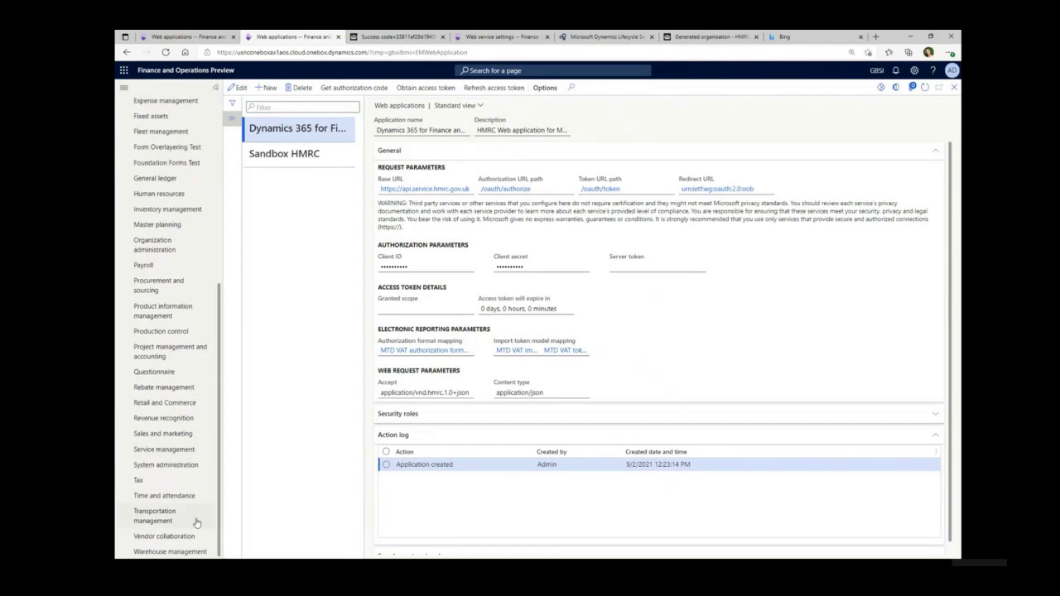
click(157, 481)
click(439, 428)
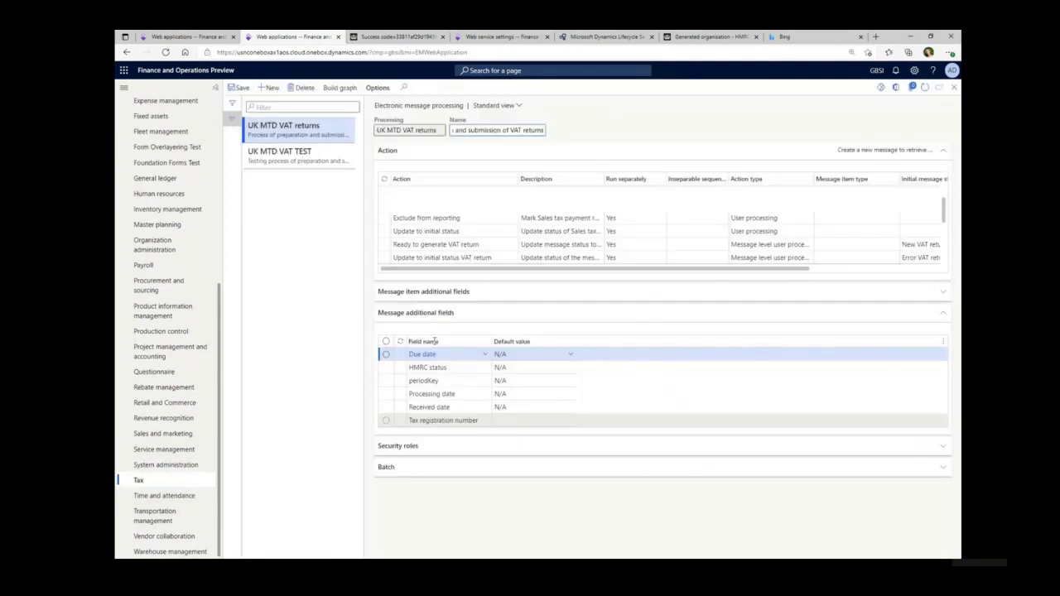
click(292, 157)
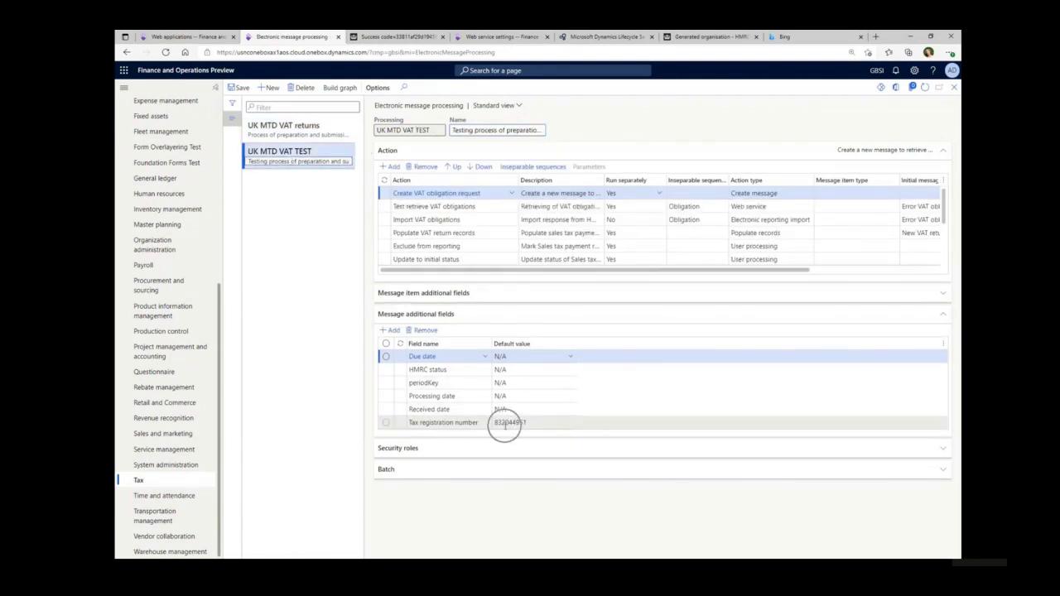
Step: Copy the generated organisation's VAT registration number into the default value of UK MTD VAT TEST's Tax registration number field and save
click(710, 36)
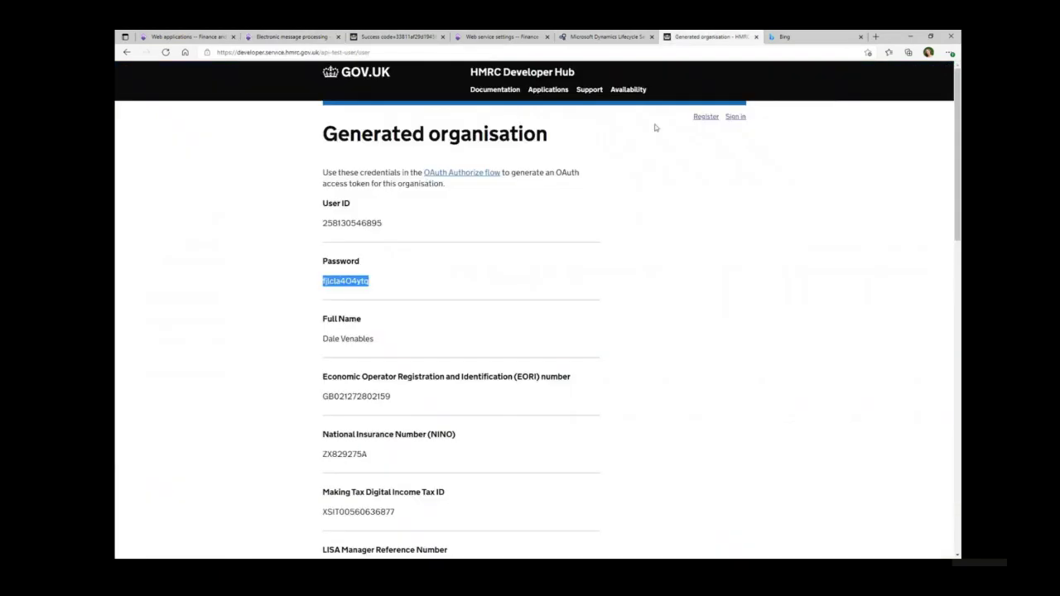
scroll(460, 389, down, 8)
scroll(453, 405, down, 5)
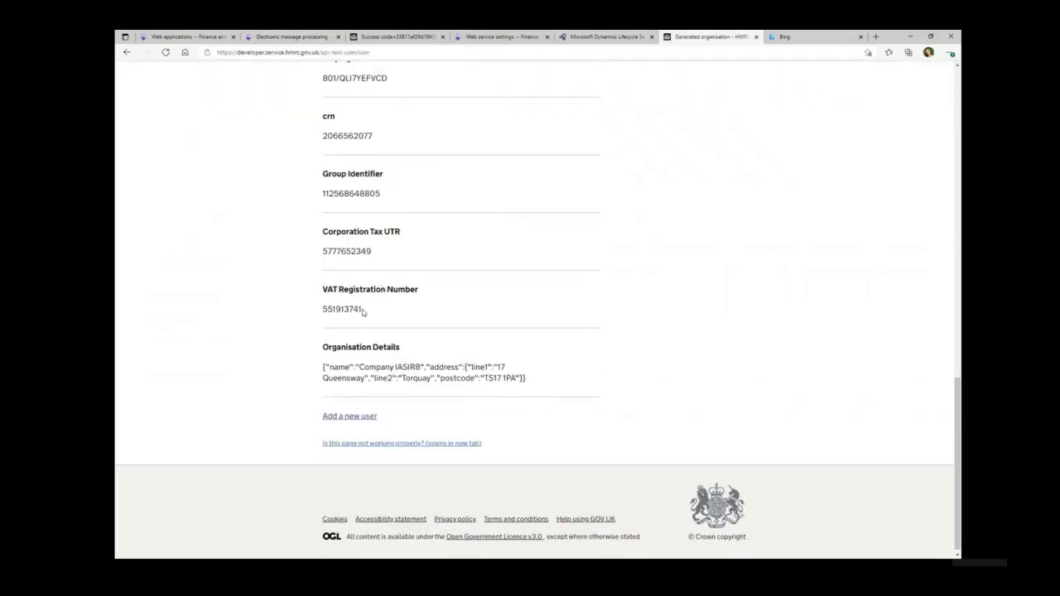
drag(362, 312, 322, 312)
click(276, 39)
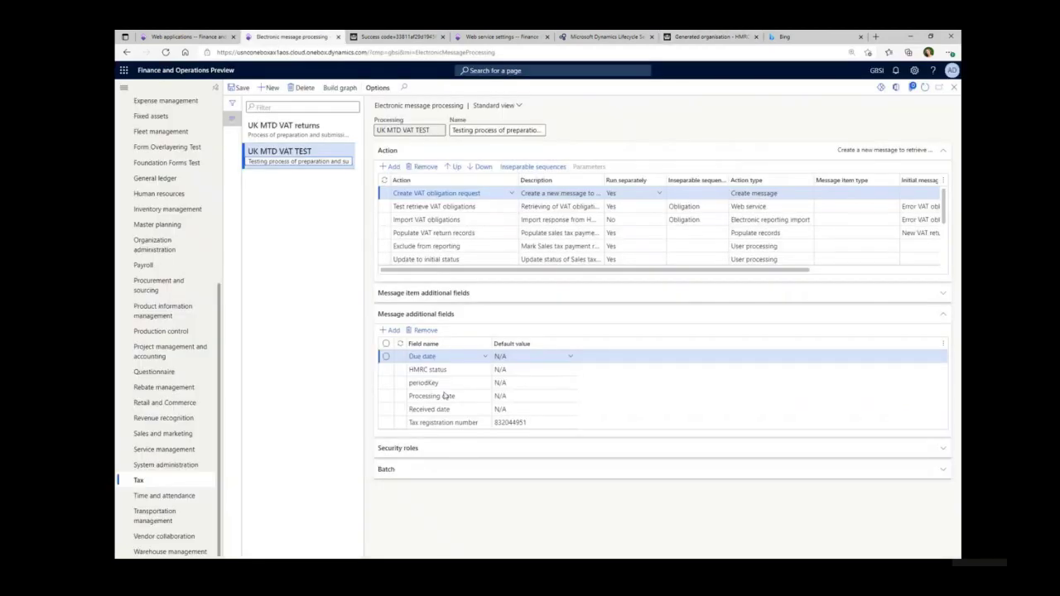
click(511, 423)
key(ctrl+v)
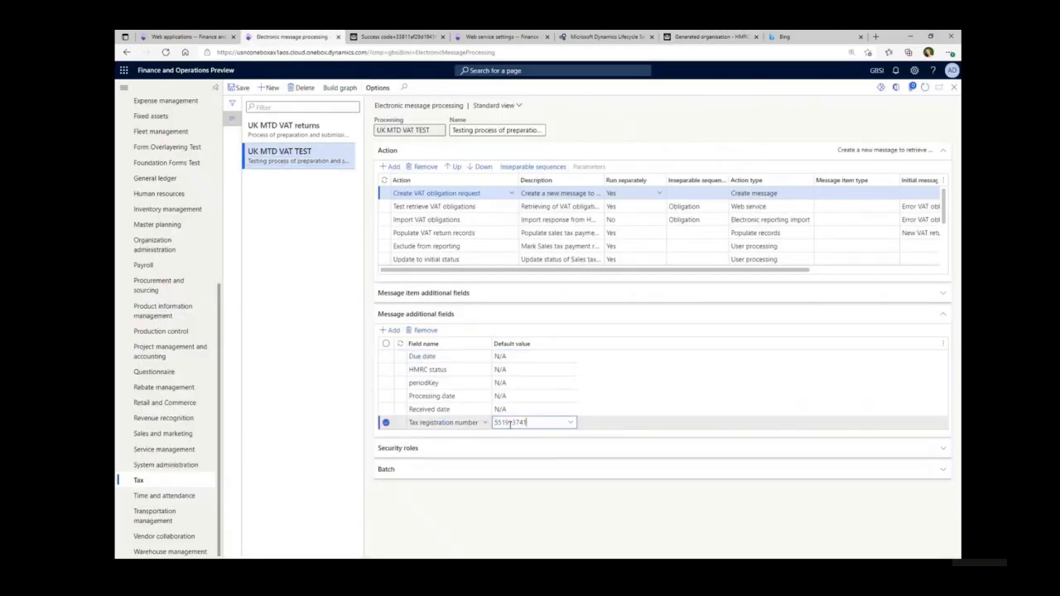
click(242, 88)
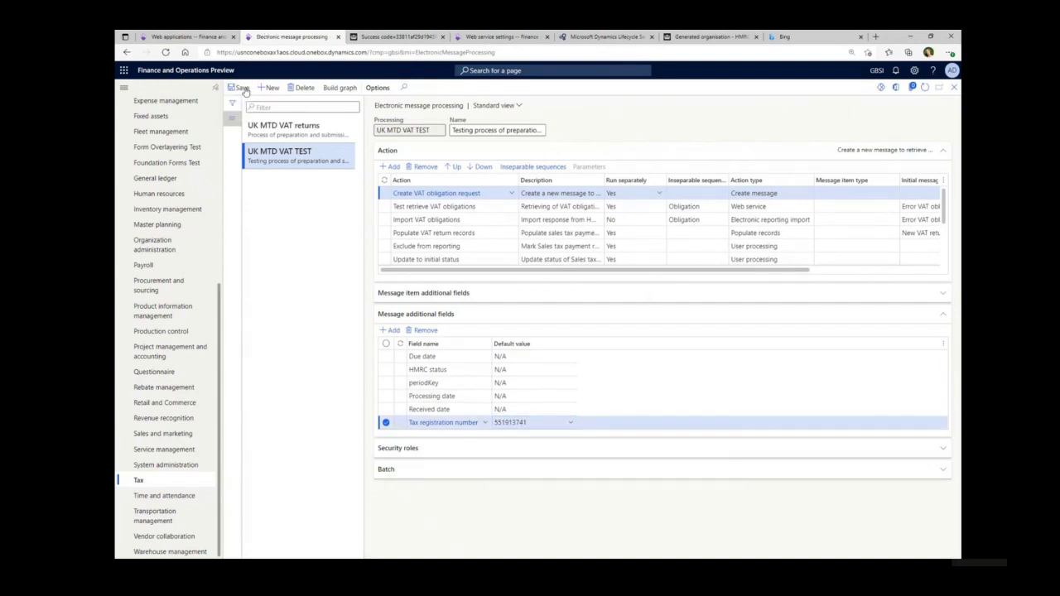
Step: Return to the Sandbox HMRC access token request and submit it with the pasted authorisation code
click(213, 38)
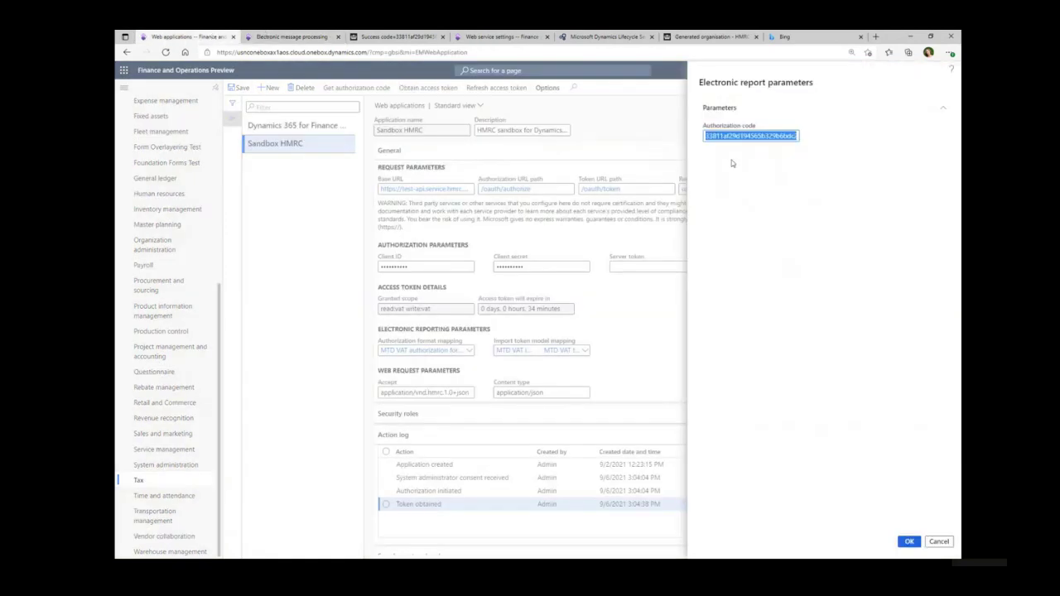
click(910, 542)
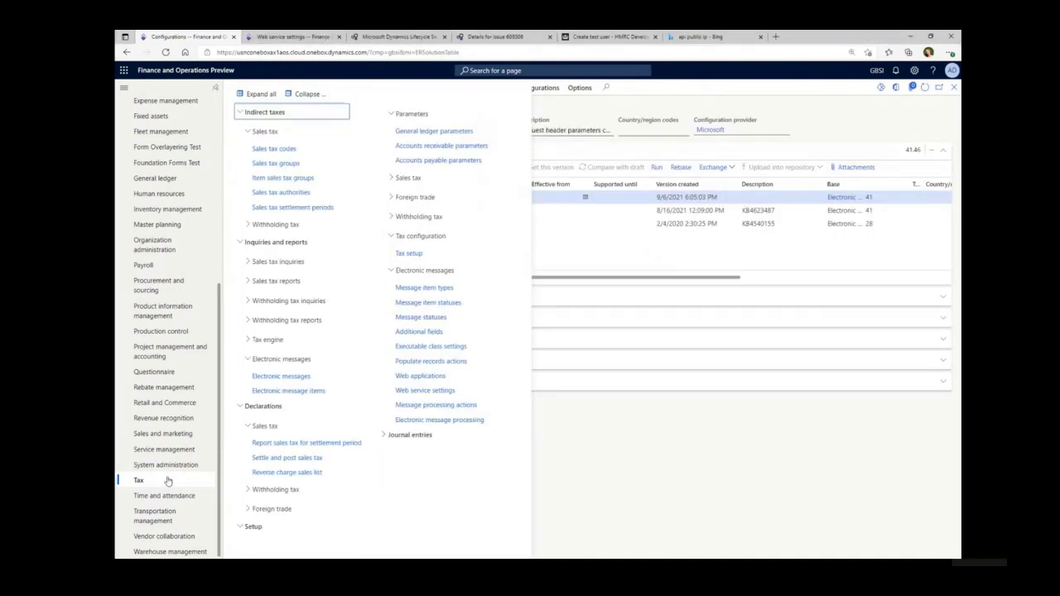
Step: Open Electronic messages and run the Create VAT obligation request action for the UK MTD VAT TEST processing
click(304, 373)
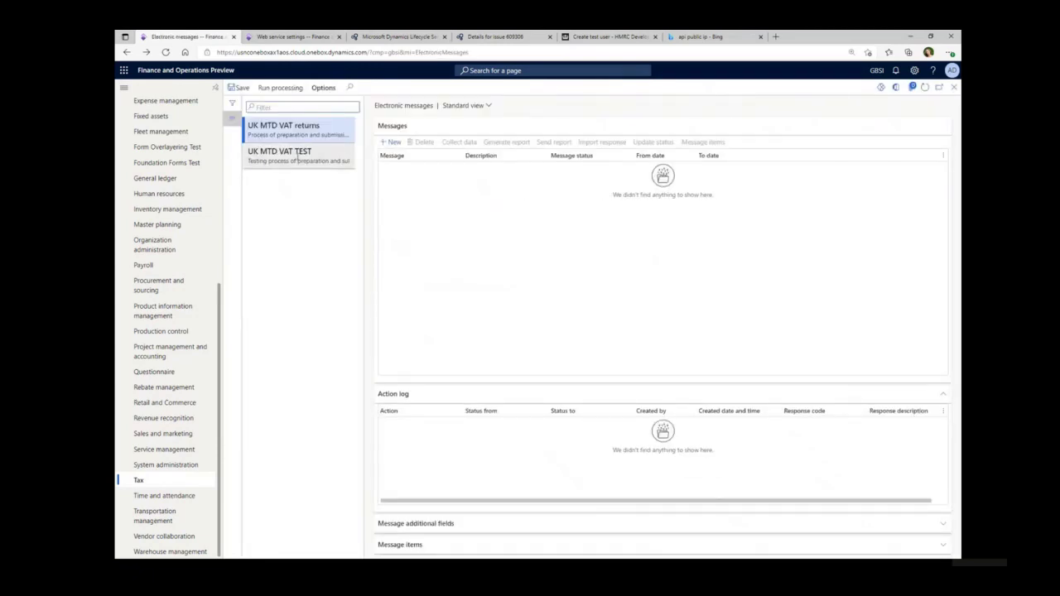
click(296, 158)
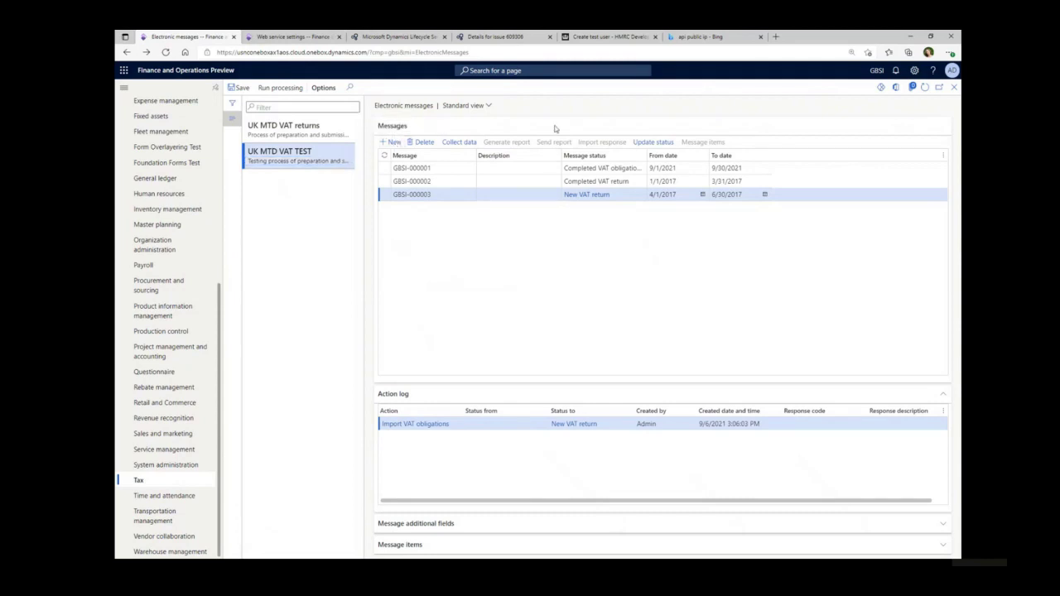
key(Return)
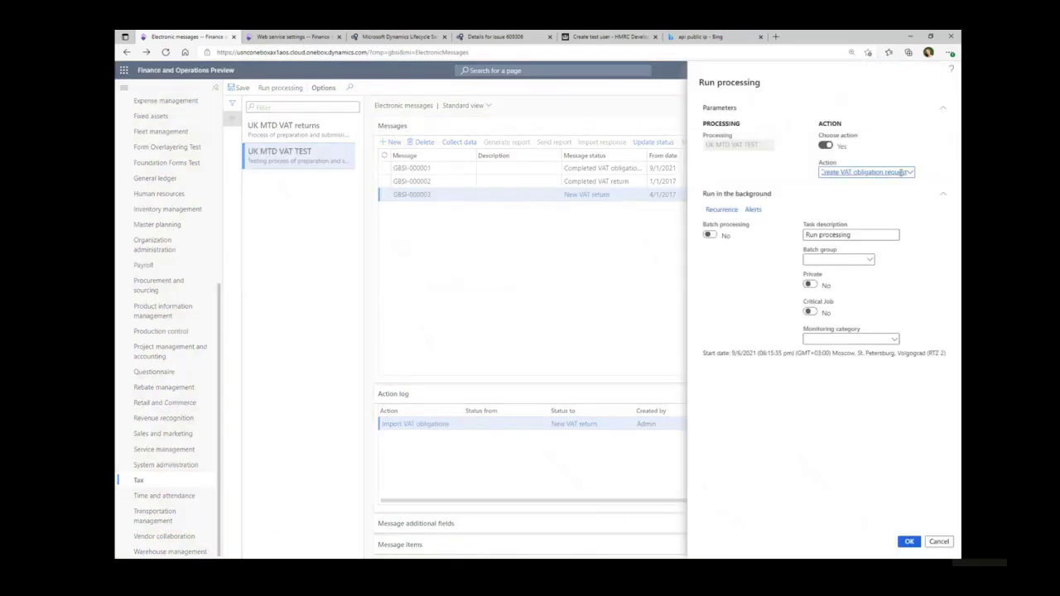
click(910, 542)
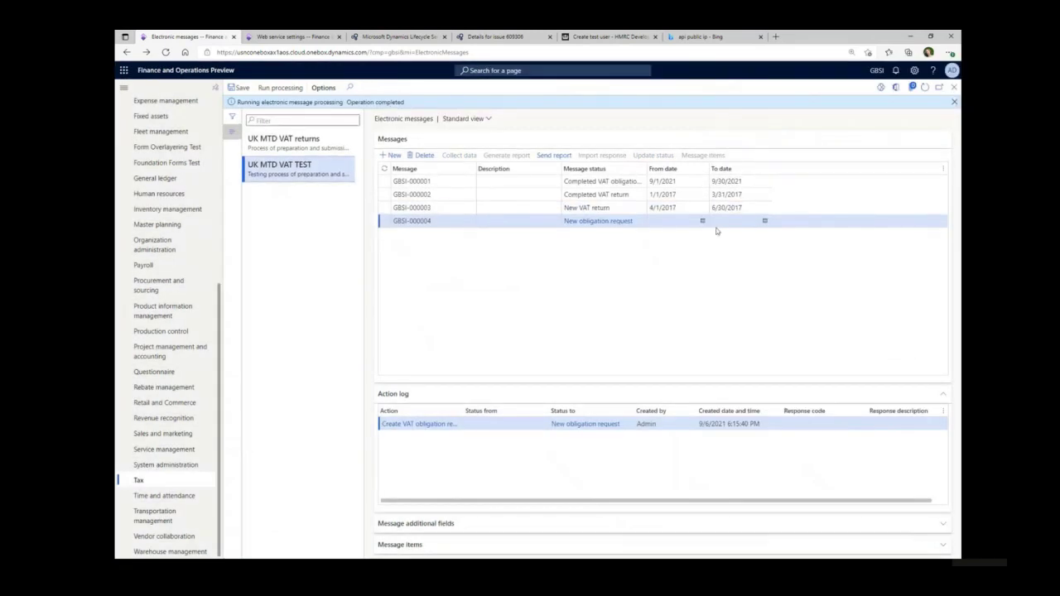
Step: Set the new obligation request's period from 9/1/2021 to 9/30/2021
click(703, 221)
click(652, 261)
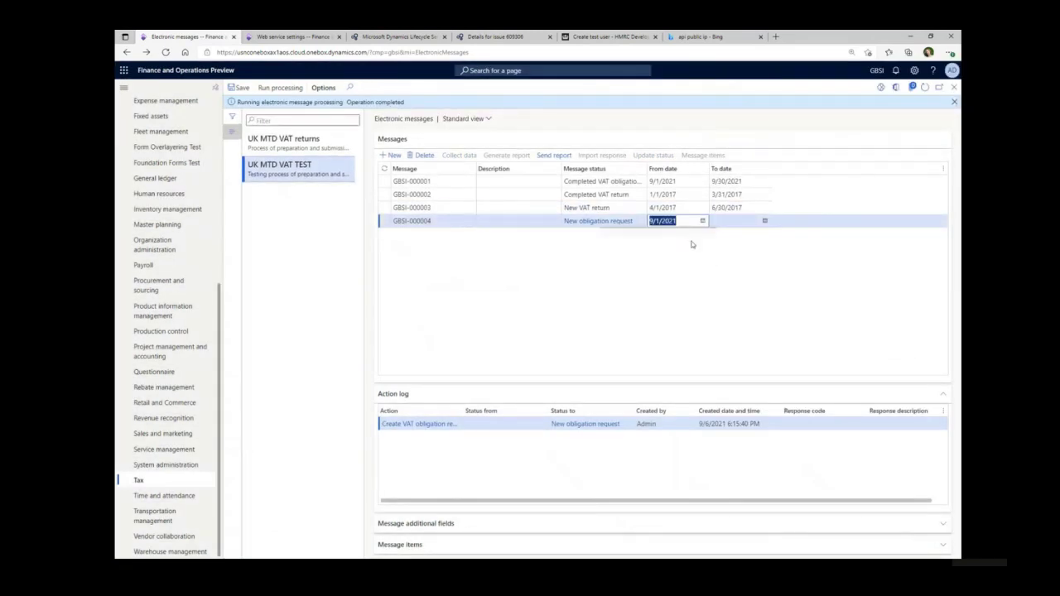
click(764, 221)
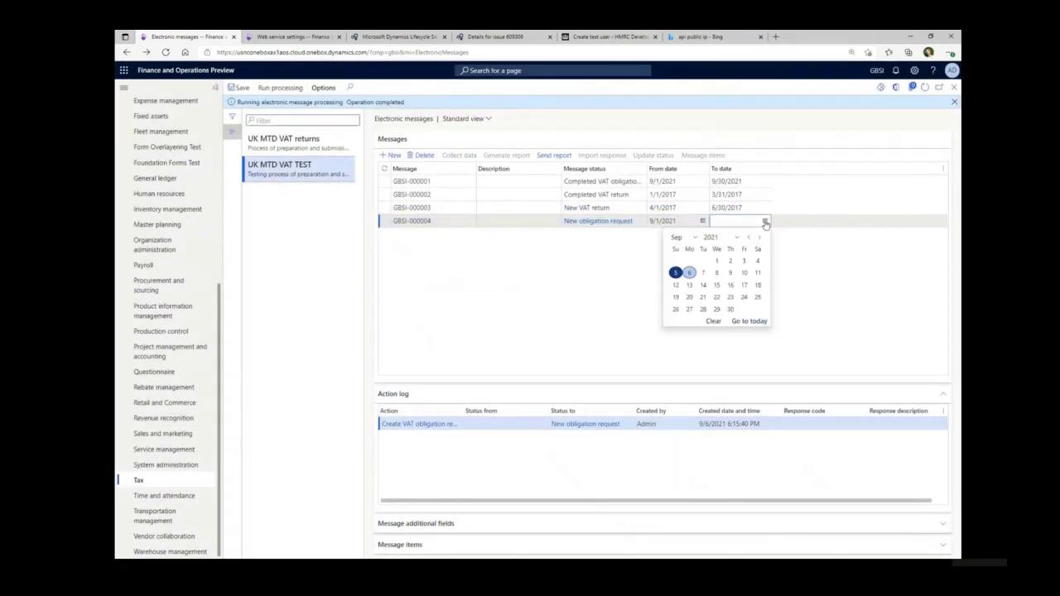
click(733, 310)
Step: Send the obligation request with the Test retrieve VAT obligations action, consenting to provide the request identification information to HMRC
click(564, 157)
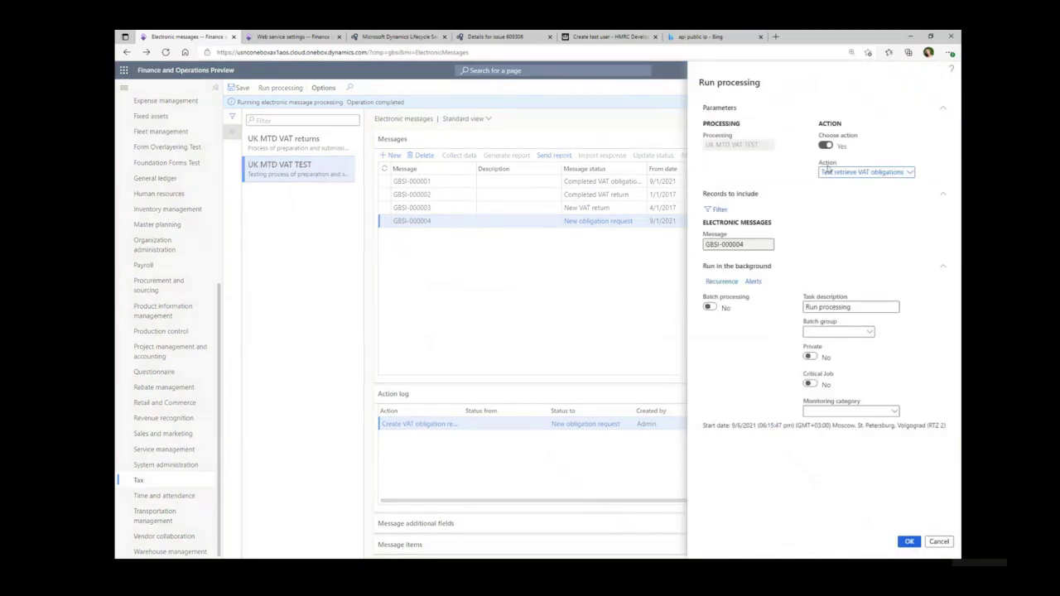
click(828, 171)
click(854, 148)
click(911, 542)
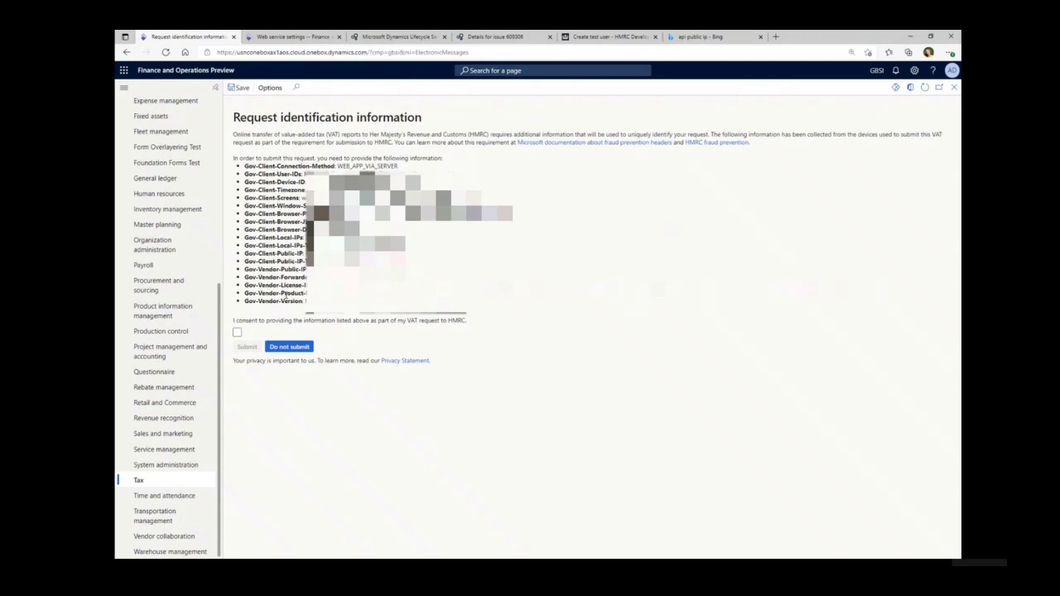
click(238, 333)
click(247, 347)
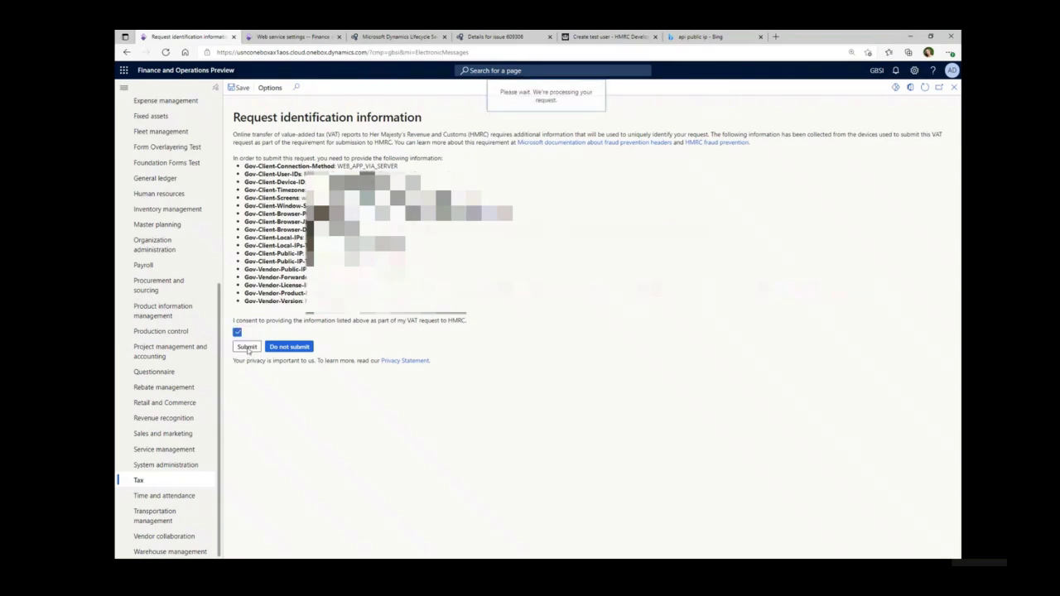
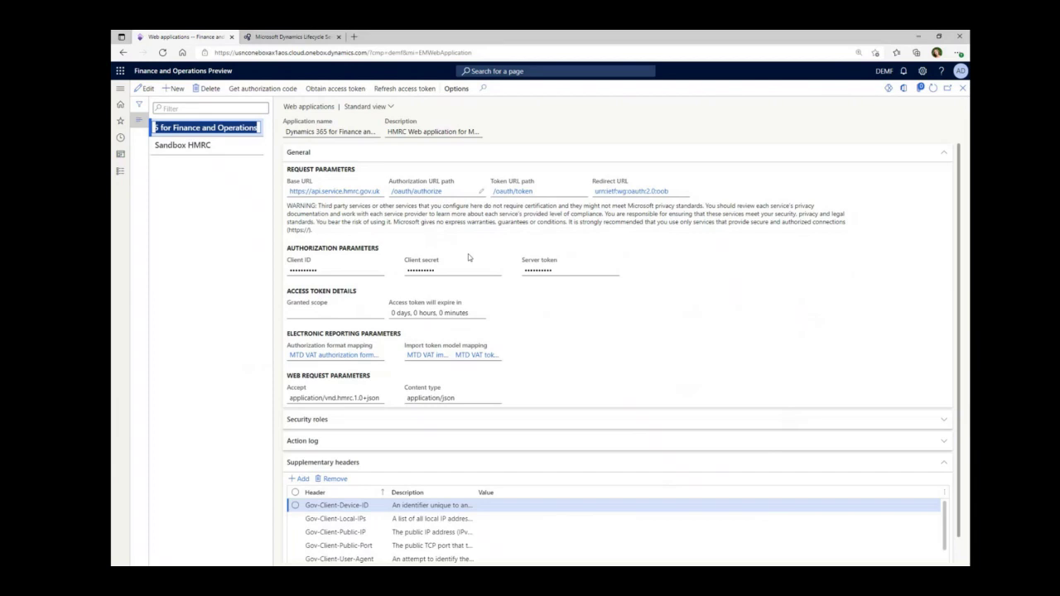
Step: Delete the supplementary headers from Gov-Client-Device-ID through Gov-Vendor-License-IDs in the Dynamics 365 for Finance and Operations web application
click(295, 506)
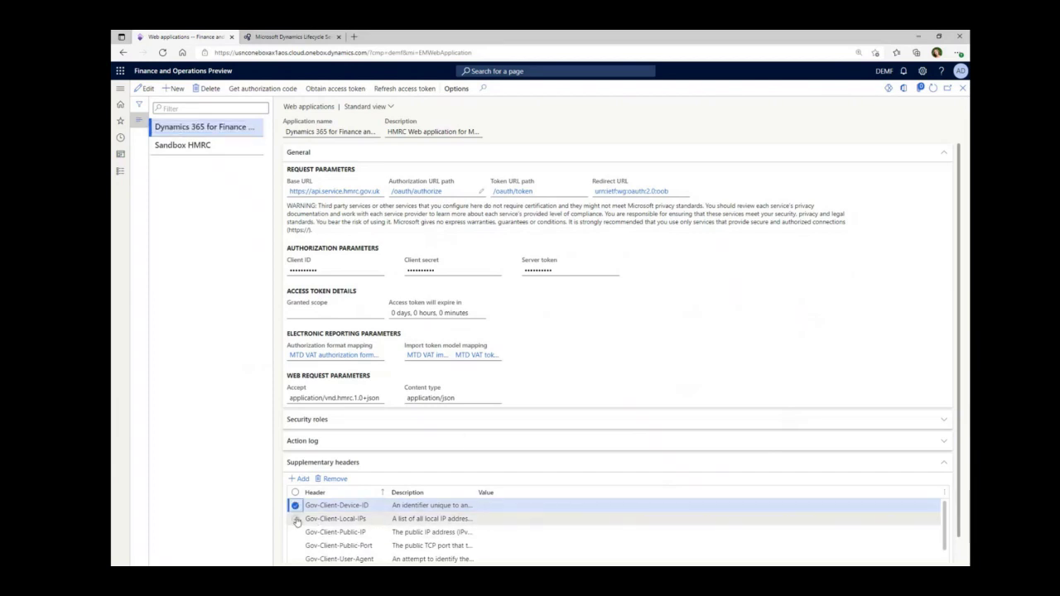
click(296, 519)
click(296, 531)
click(296, 546)
scroll(318, 541, down, 1)
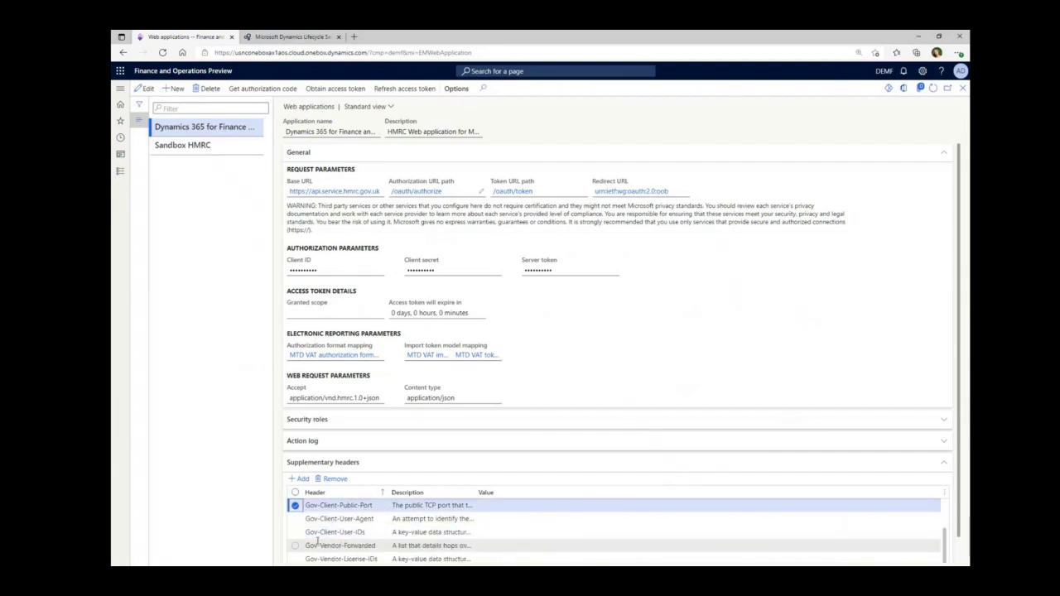
click(296, 518)
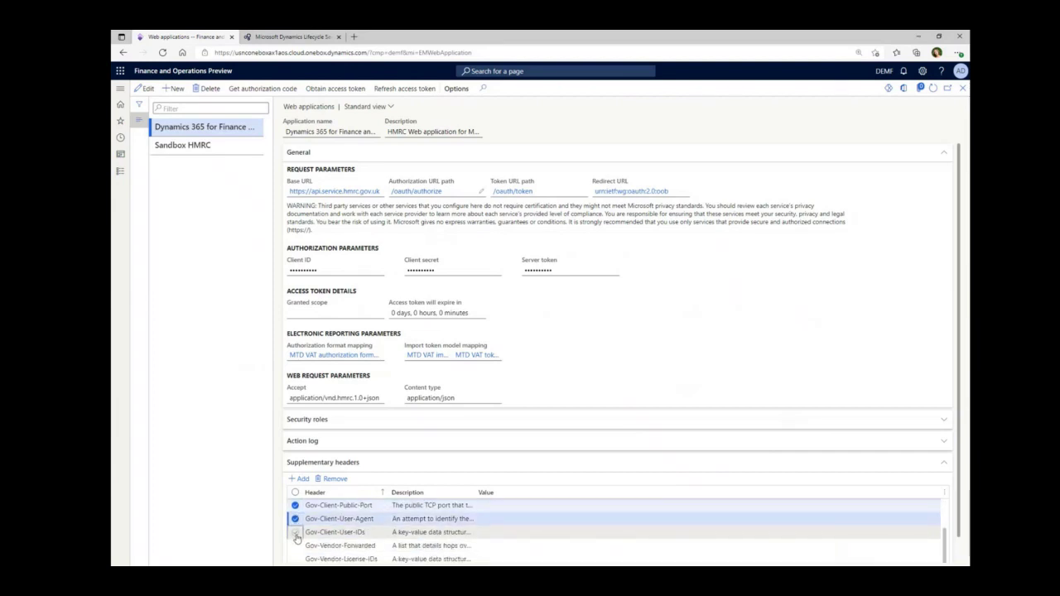
click(296, 531)
click(296, 546)
click(296, 560)
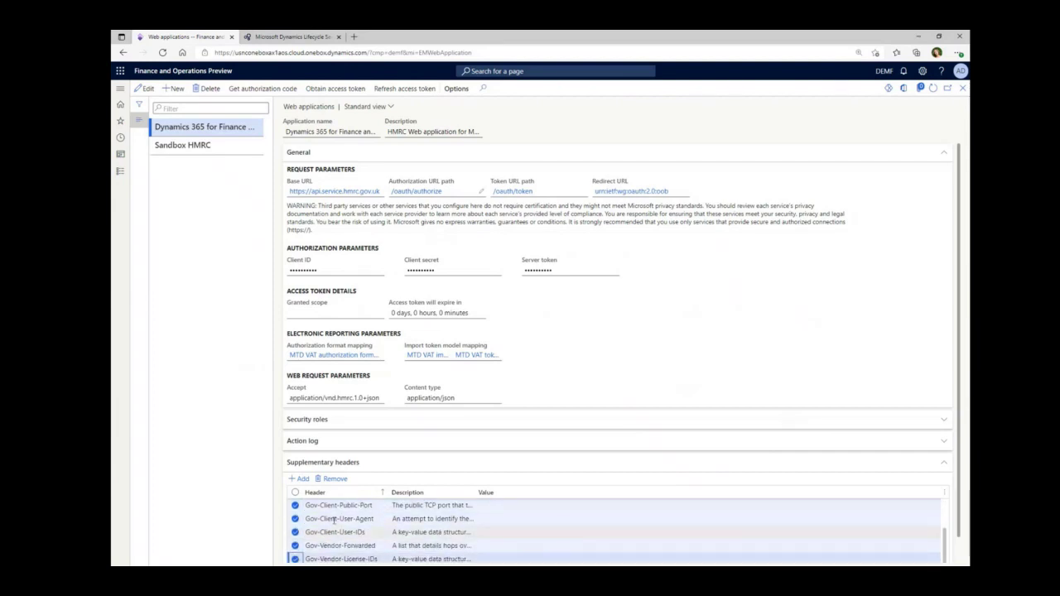
click(334, 480)
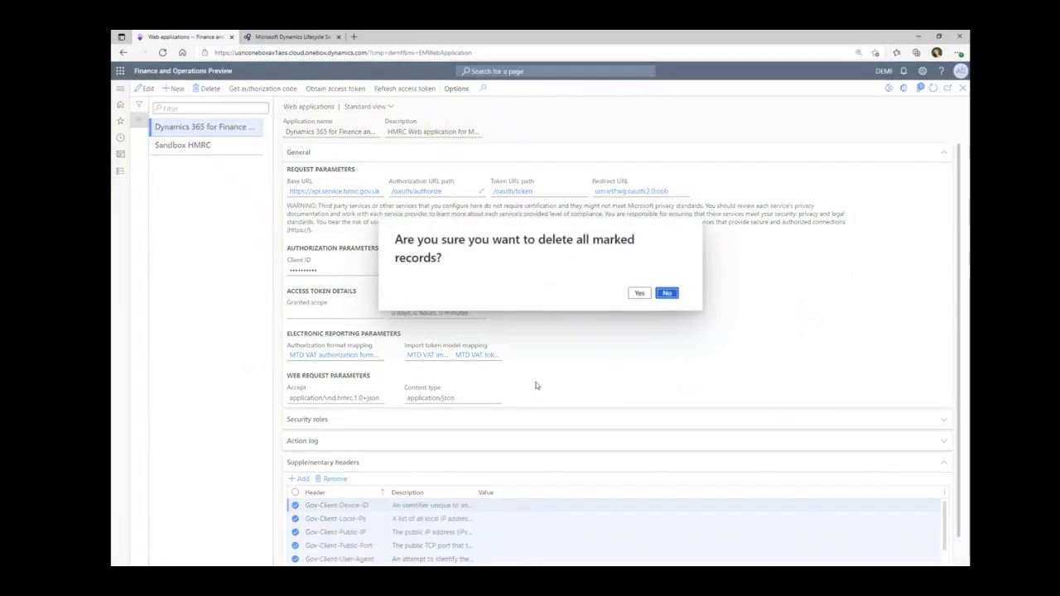
click(640, 293)
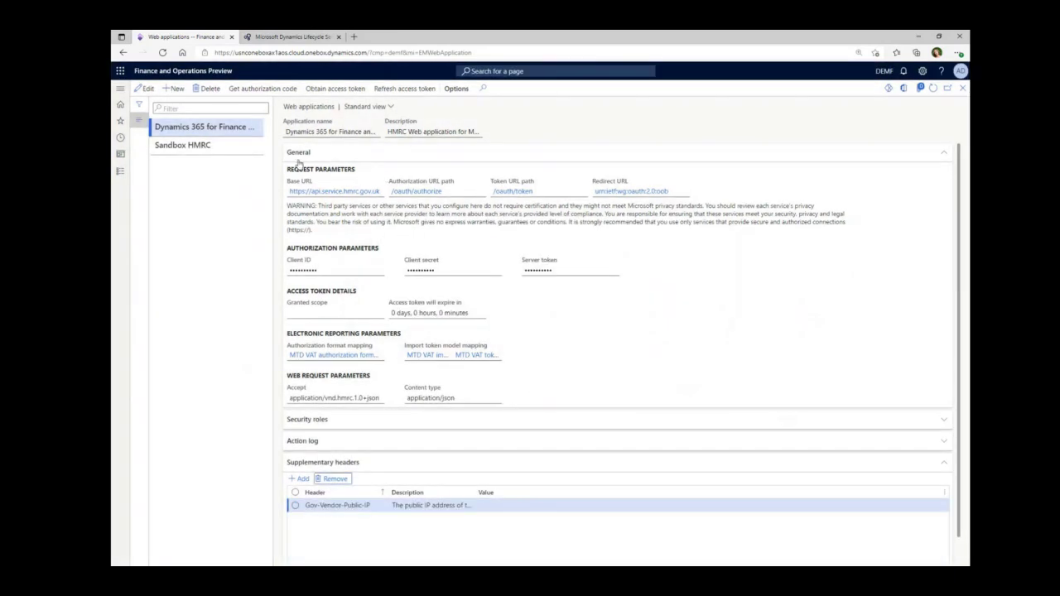
Step: Delete the remaining Gov-Vendor-Public-IP supplementary header from the Dynamics 365 for Finance and Operations web application
click(295, 505)
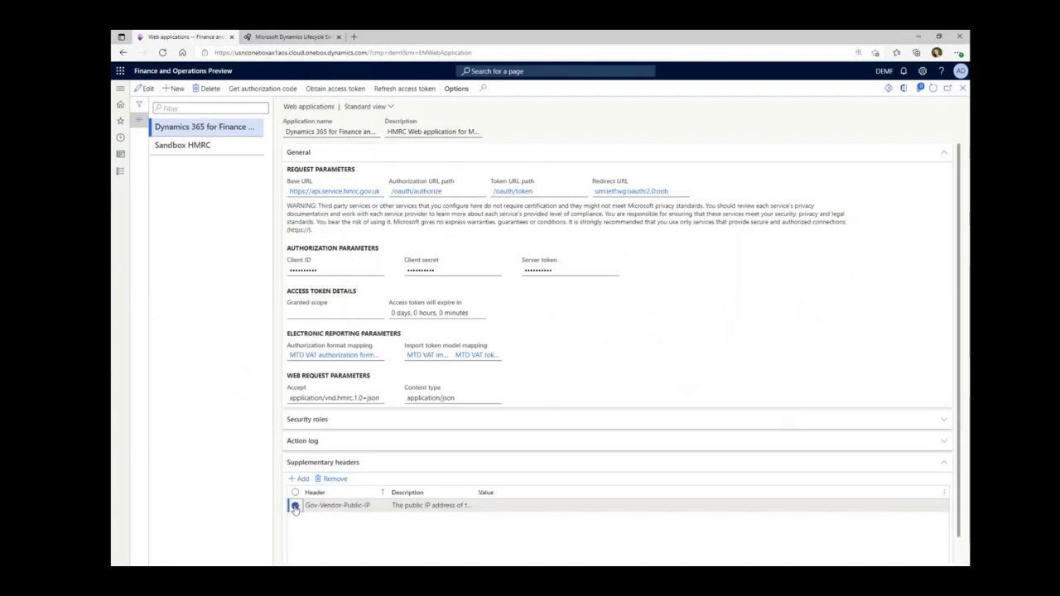
click(332, 479)
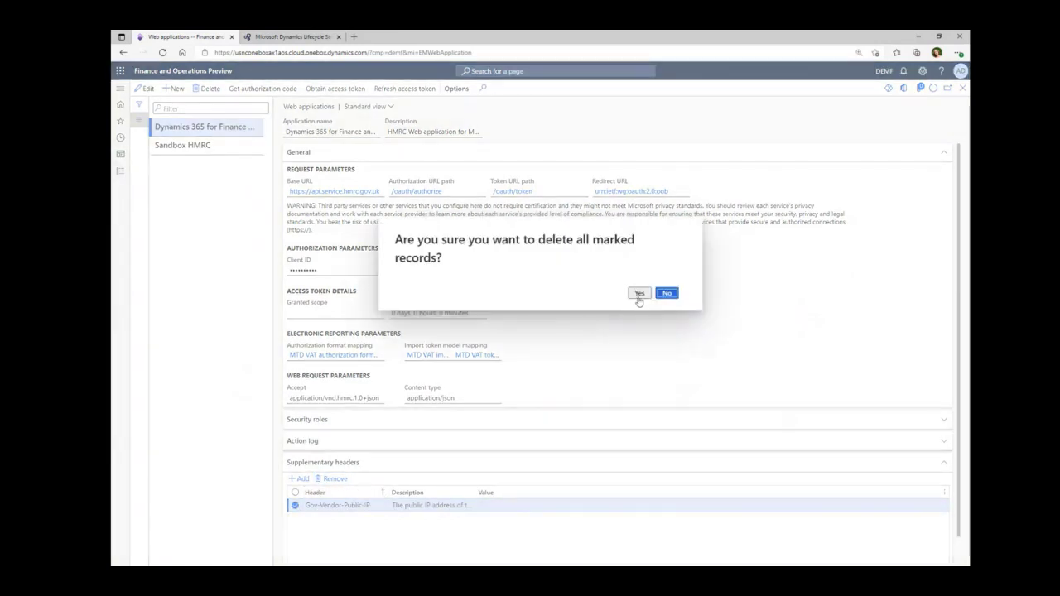
click(638, 295)
Step: Delete all supplementary headers from the Sandbox HMRC web application
click(182, 145)
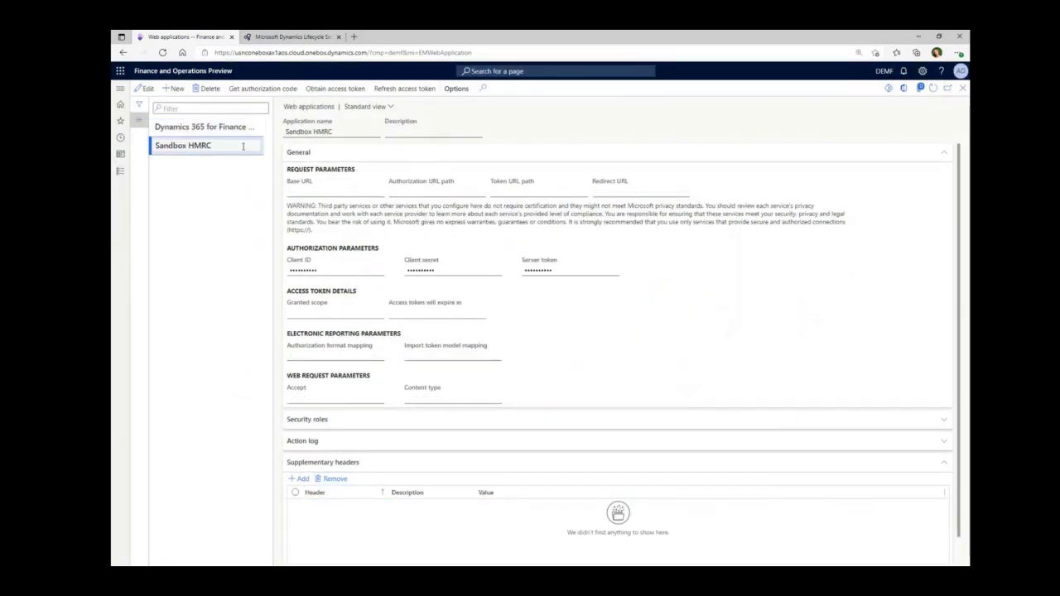
click(295, 506)
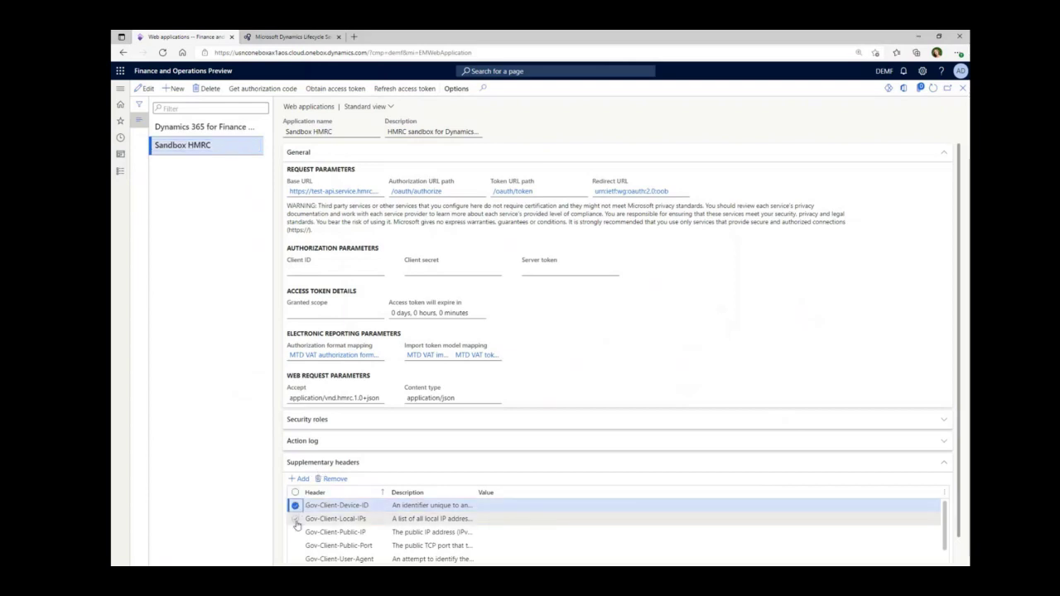
click(295, 518)
click(295, 531)
click(295, 545)
click(295, 559)
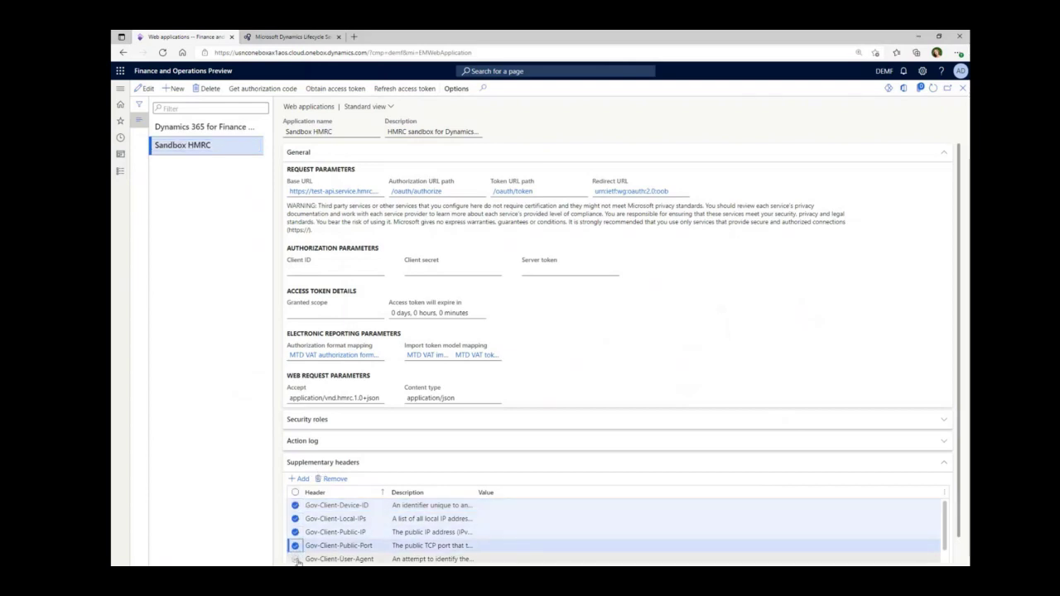
scroll(346, 540, down, 3)
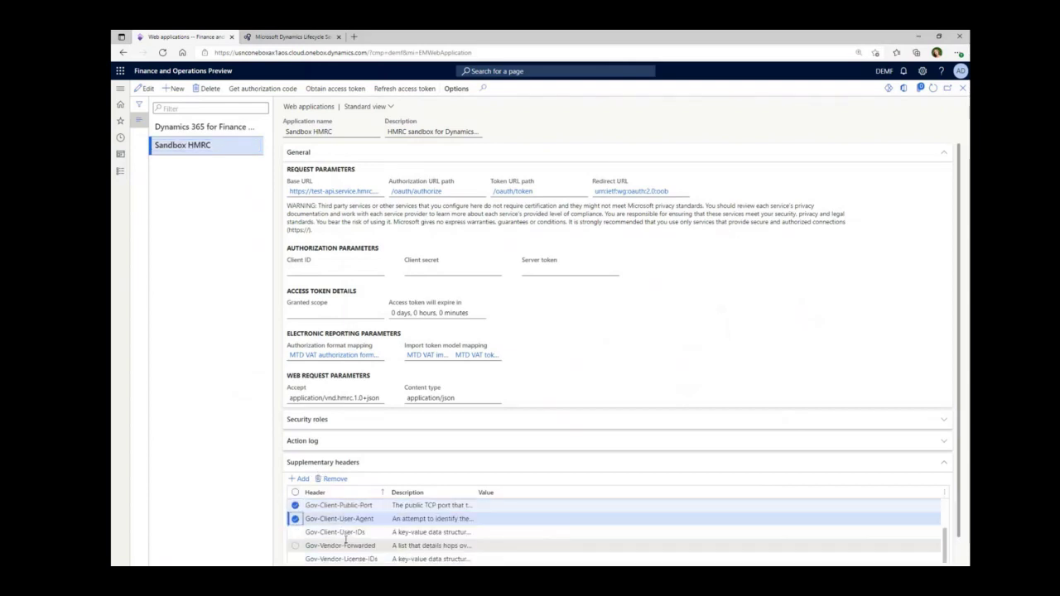
click(295, 532)
click(295, 545)
click(295, 559)
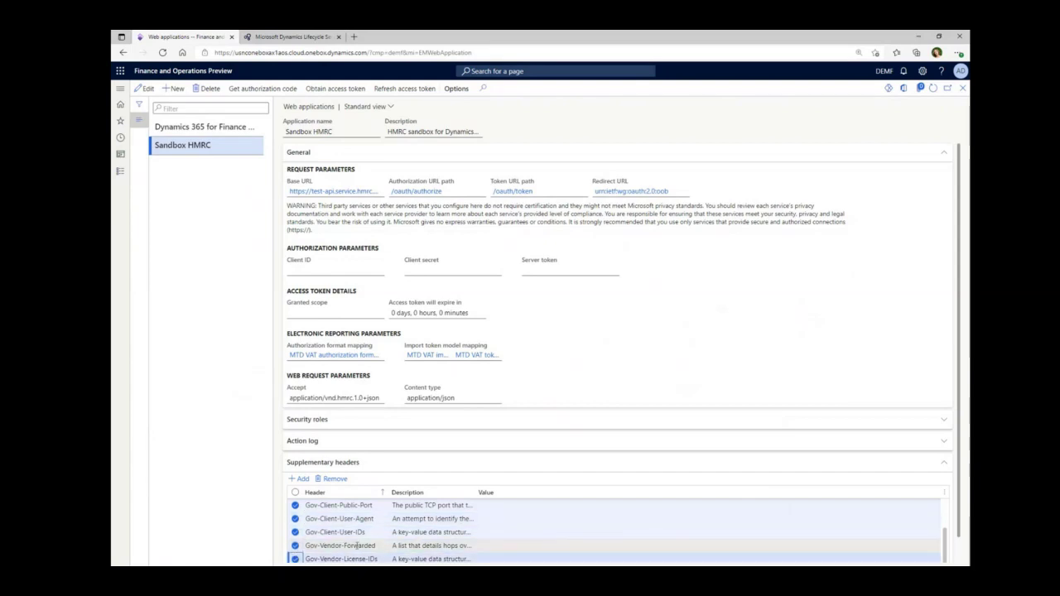
click(330, 479)
click(640, 292)
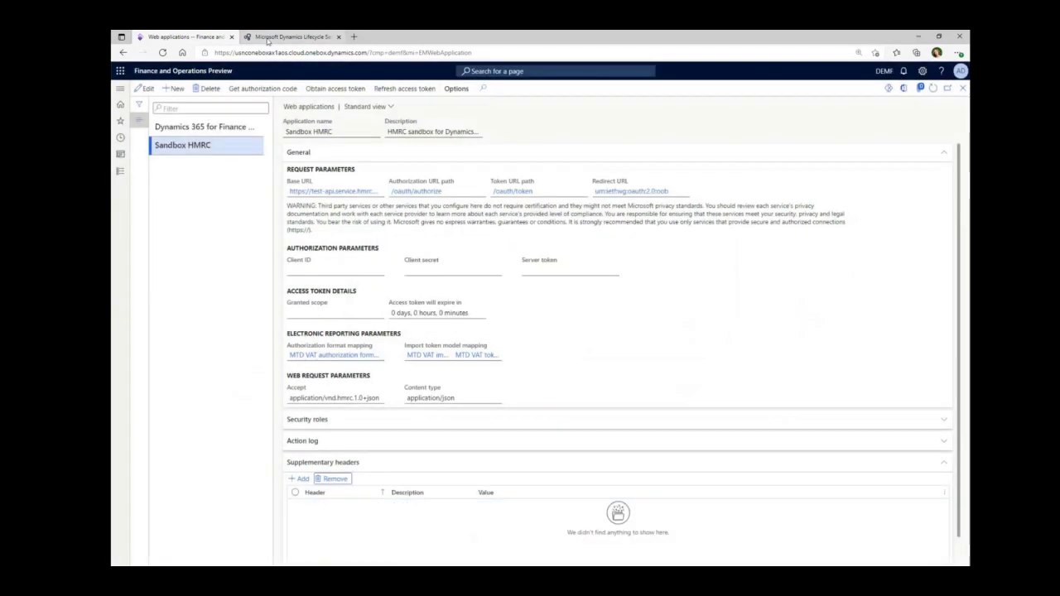
Step: Switch to Lifecycle Services and show the Data package assets in the Shared asset library
click(292, 36)
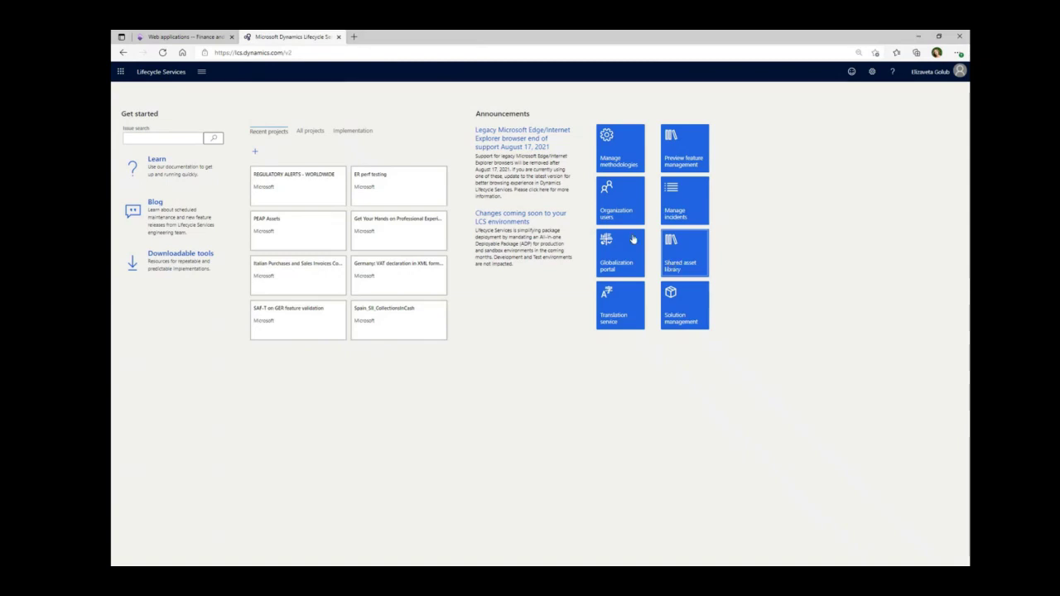
click(200, 49)
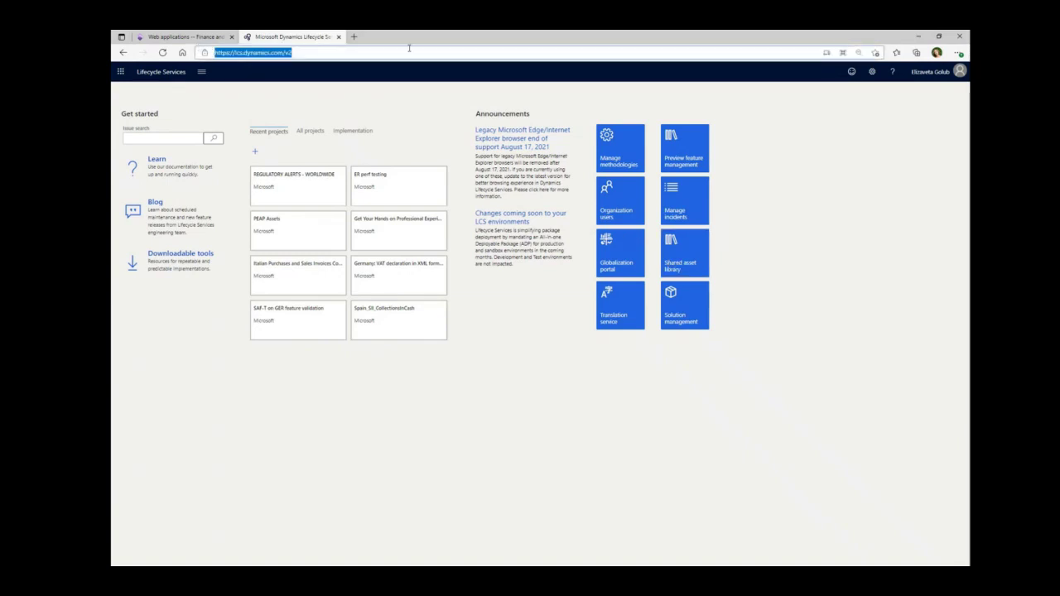
click(685, 260)
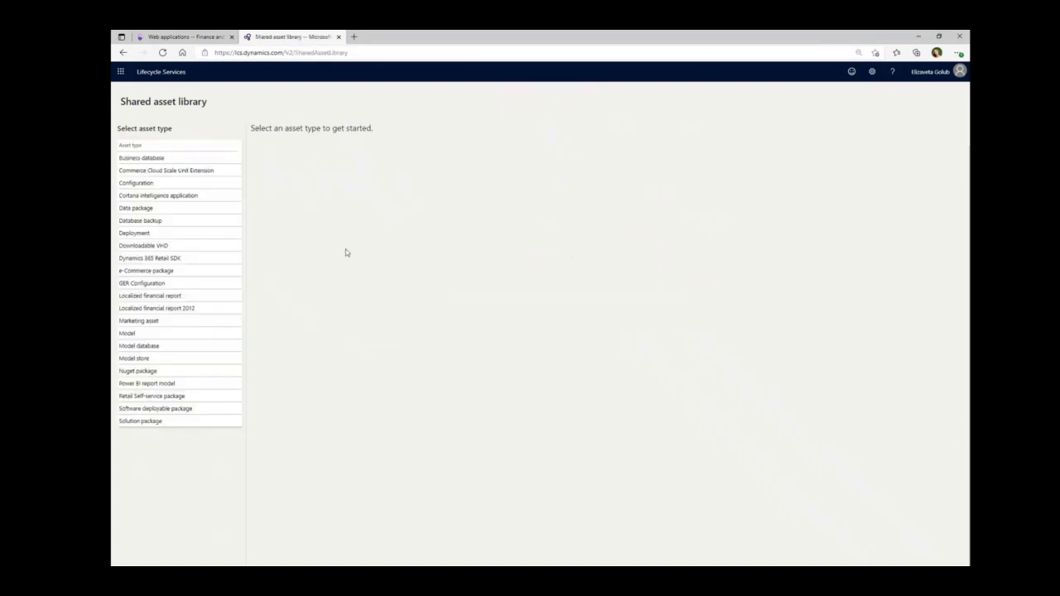
click(152, 209)
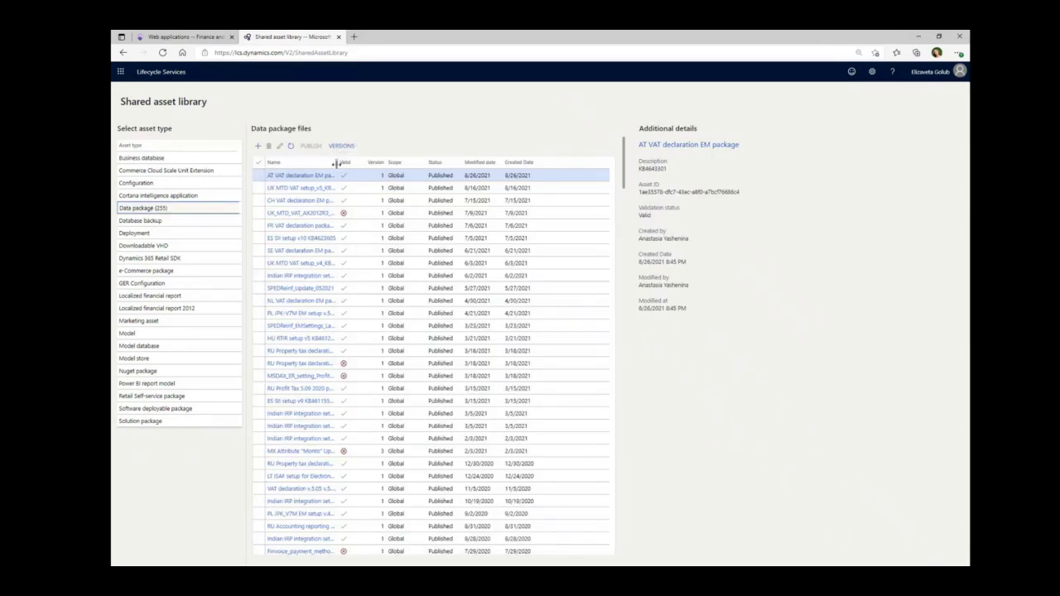
Step: Find the UK MTD packages and download UK MTD VAT setup_v5_KB4623487 from 10.0.22 ONLY
drag(336, 163, 429, 163)
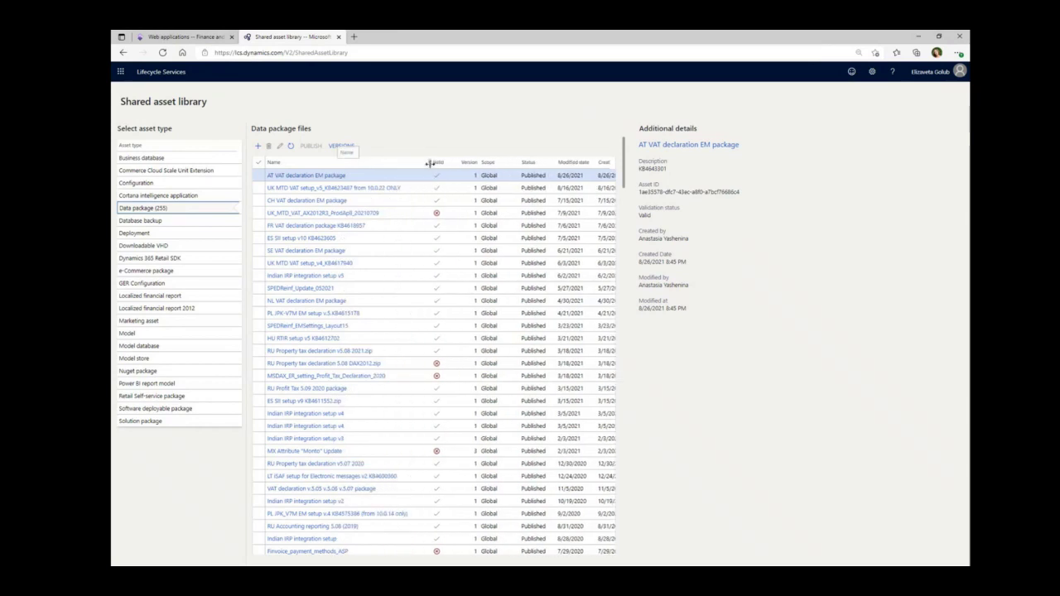
key(ctrl+f)
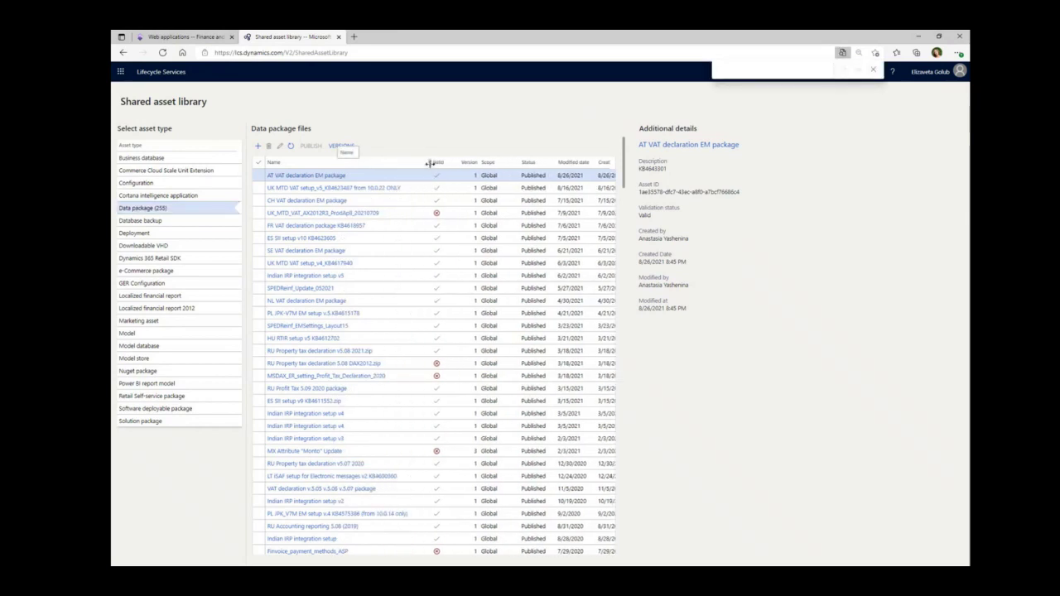
text(UK MTD)
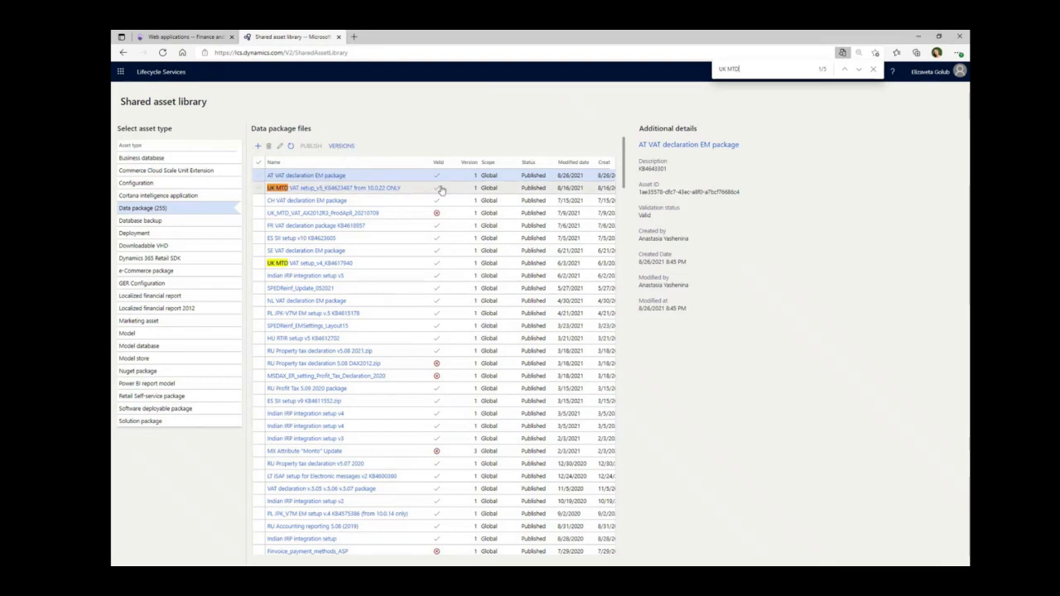
click(441, 191)
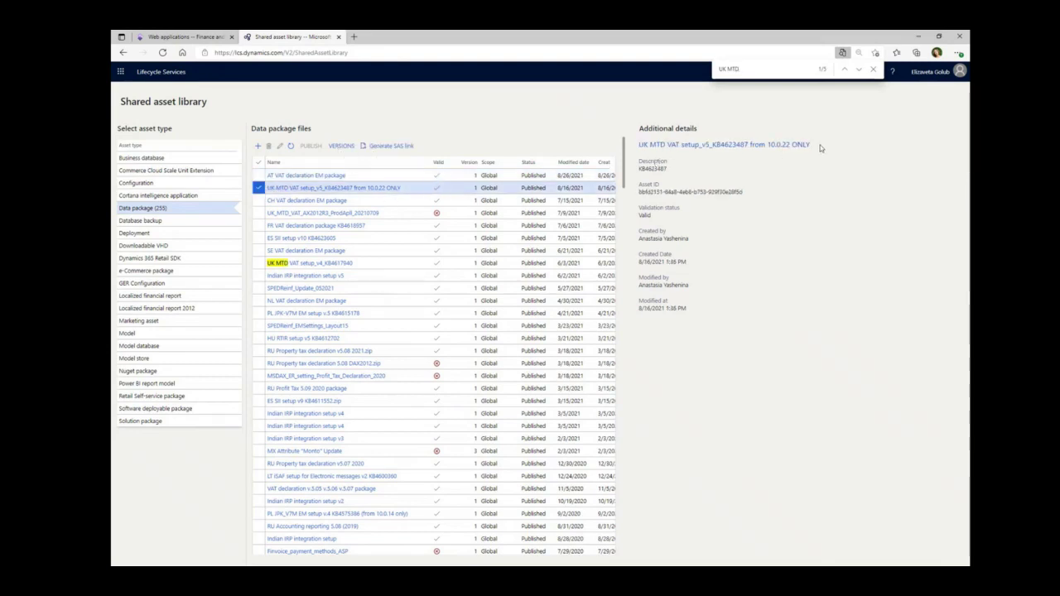
drag(820, 147, 639, 146)
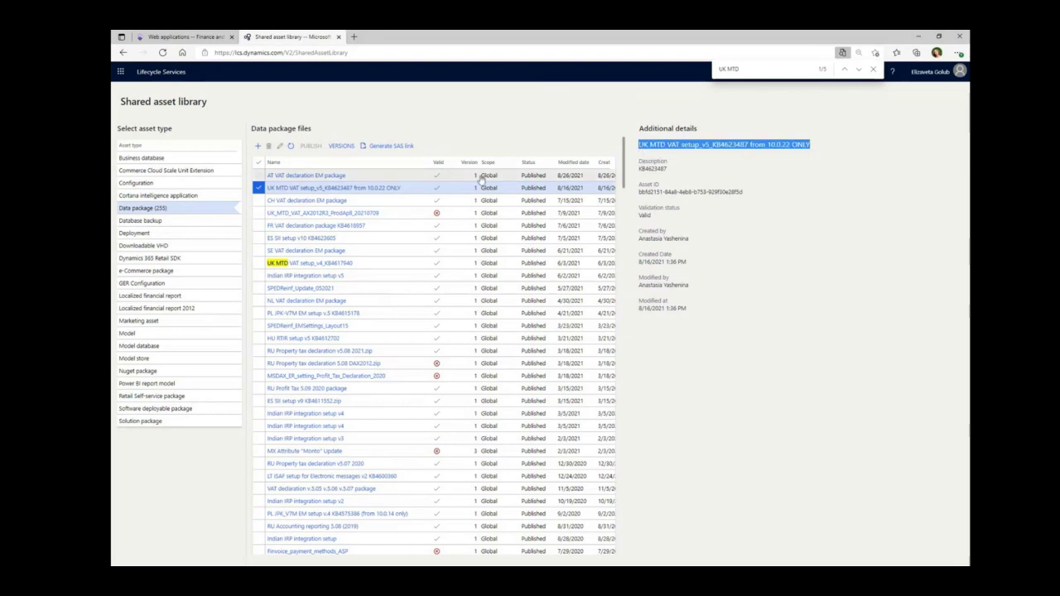
click(393, 188)
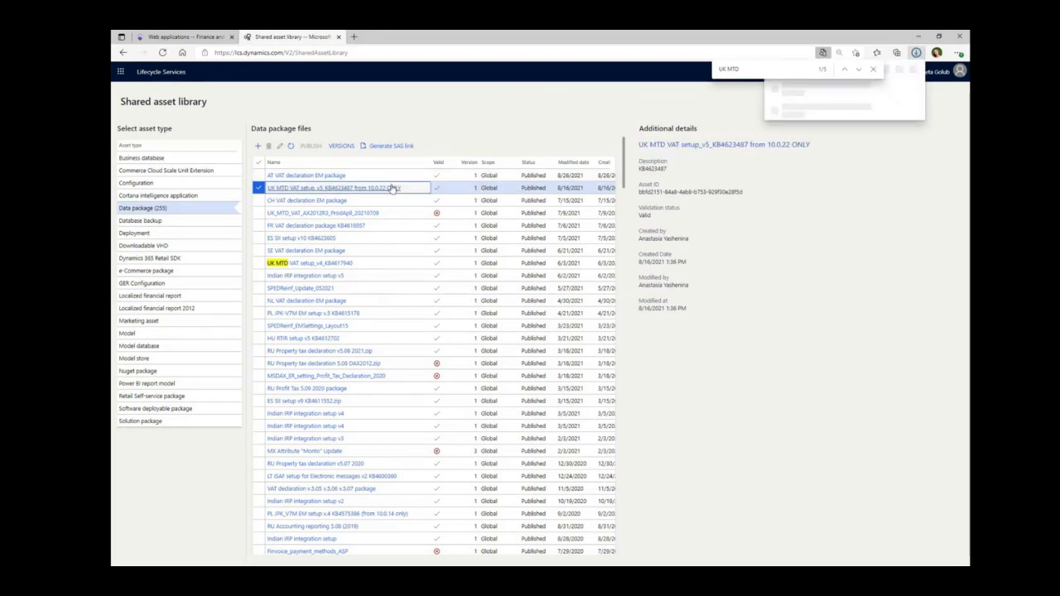
Step: Return to Finance and Operations and open the Data management workspace
click(182, 37)
click(121, 88)
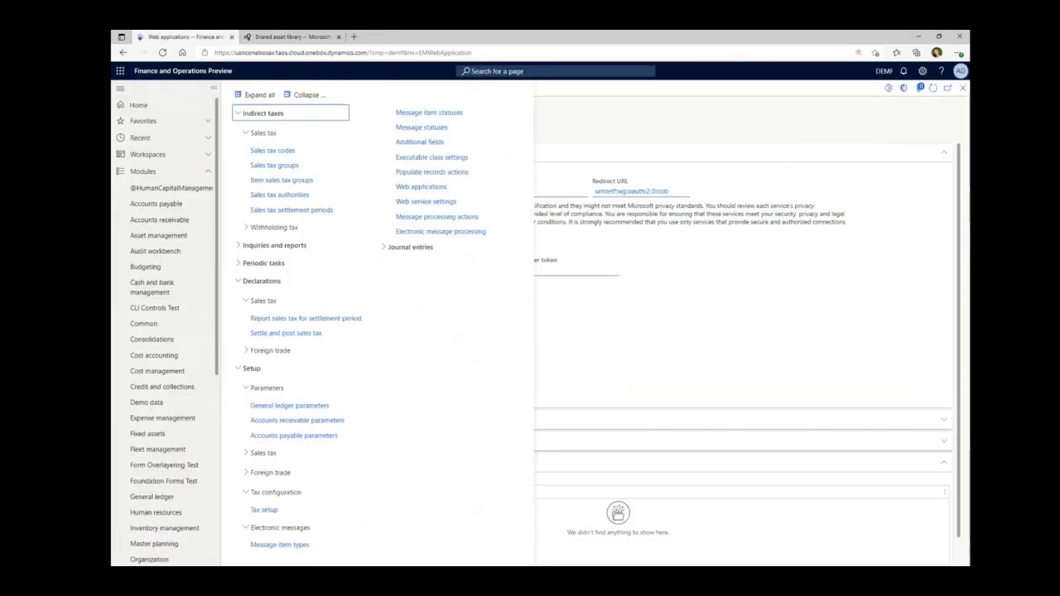
click(156, 156)
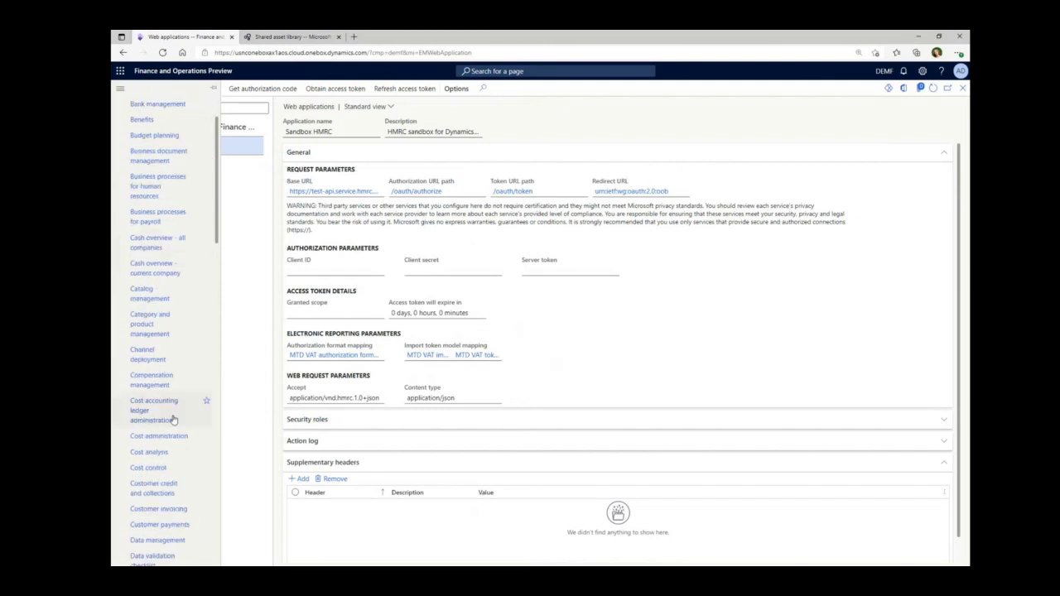
scroll(162, 439, down, 3)
click(163, 469)
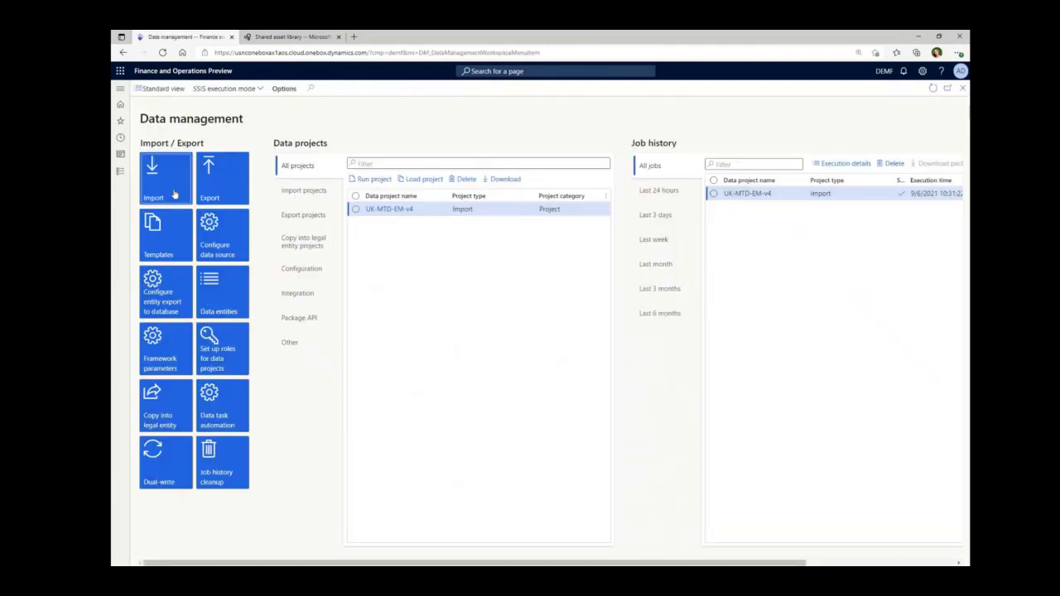
Step: Create a new import data project with the group name UK-MTD-EM v5
click(171, 187)
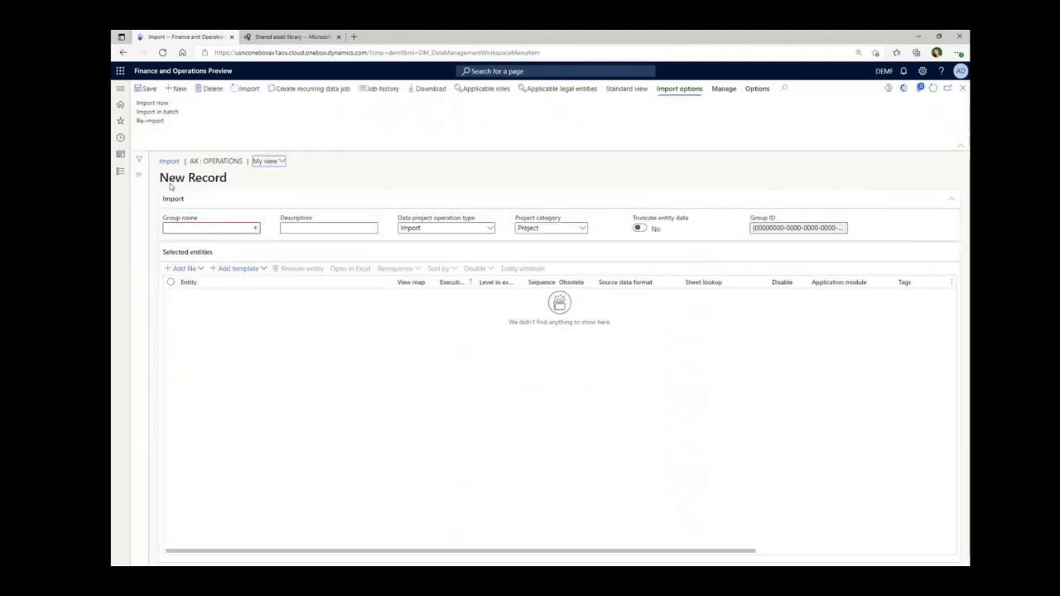
click(179, 227)
text(UK-MTD)
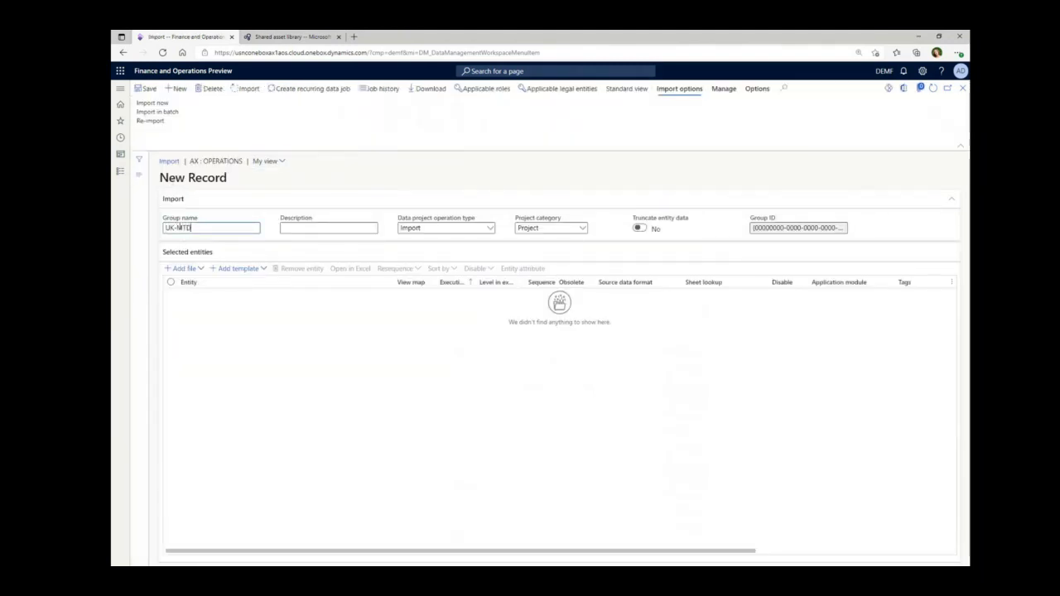
text(_)
text(-EM)
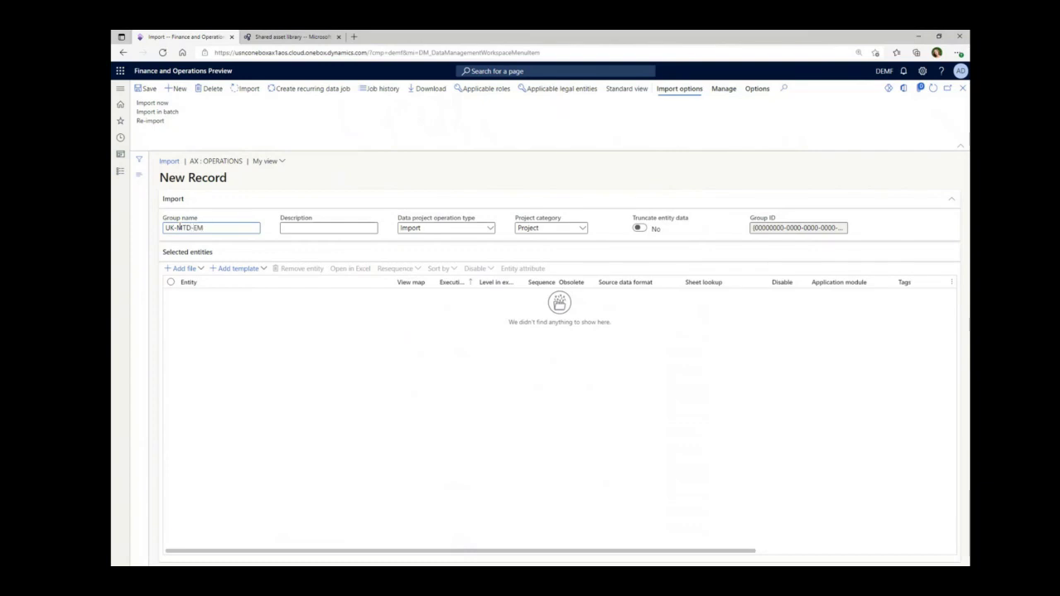
text( v5)
Step: Upload the UK MTD VAT setup_v5_KB4623487 from 10.0.22 ONLY.zip package to the UK-MTD-EM v5 import project
click(189, 269)
click(277, 326)
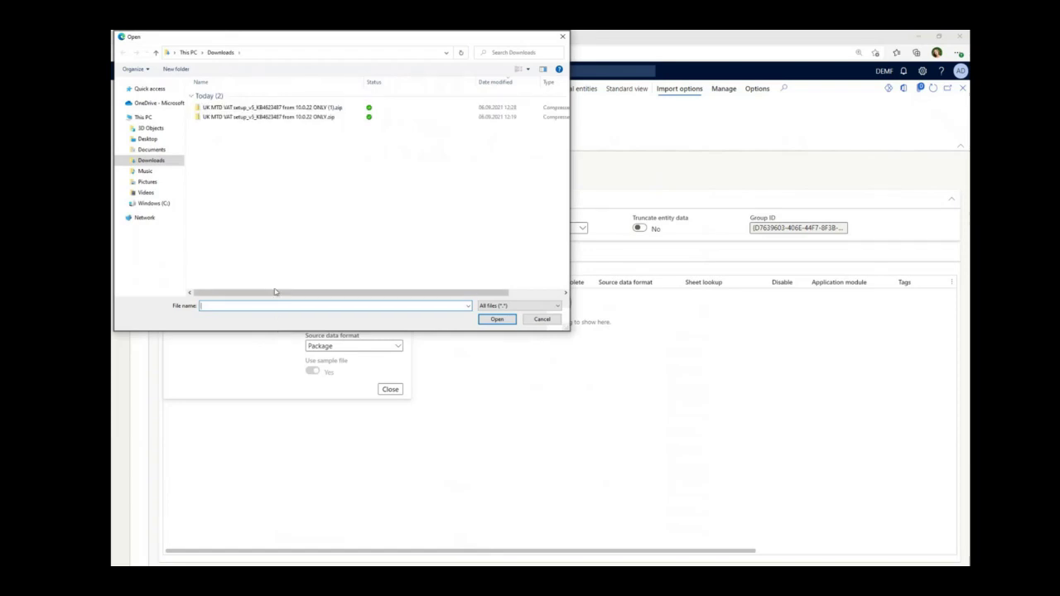
click(256, 118)
click(496, 319)
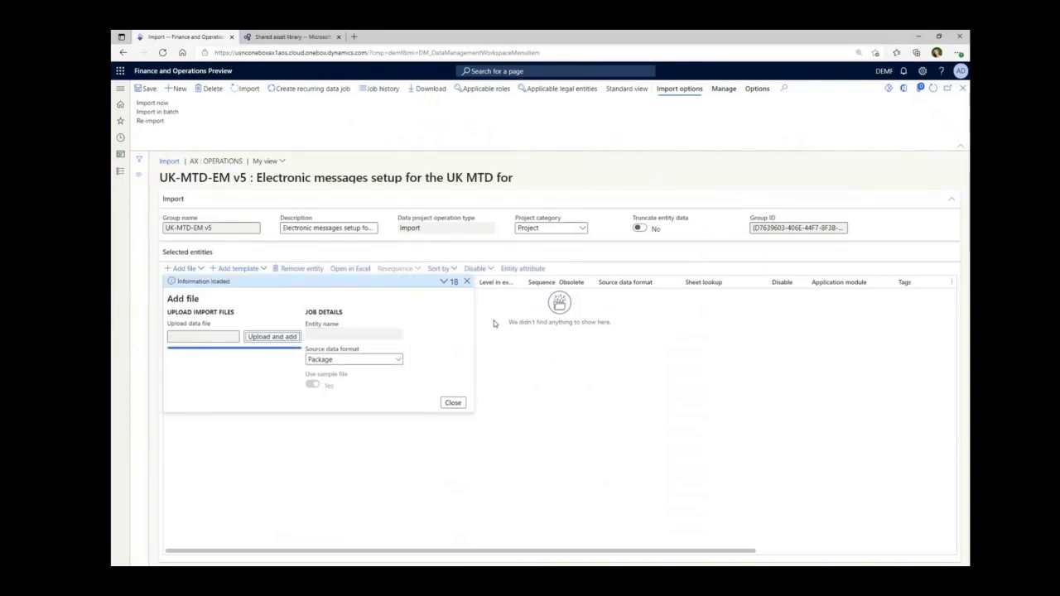
click(452, 403)
Step: Remove every entity except Web applications and Supplementary headers from the UK-MTD-EM v5 import project
click(171, 295)
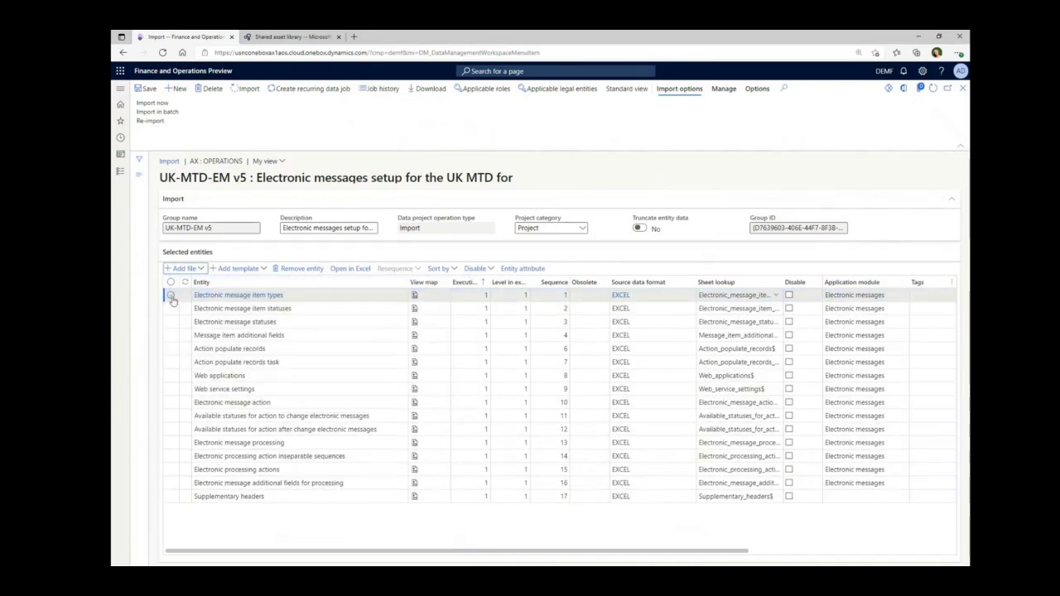
click(172, 308)
click(172, 322)
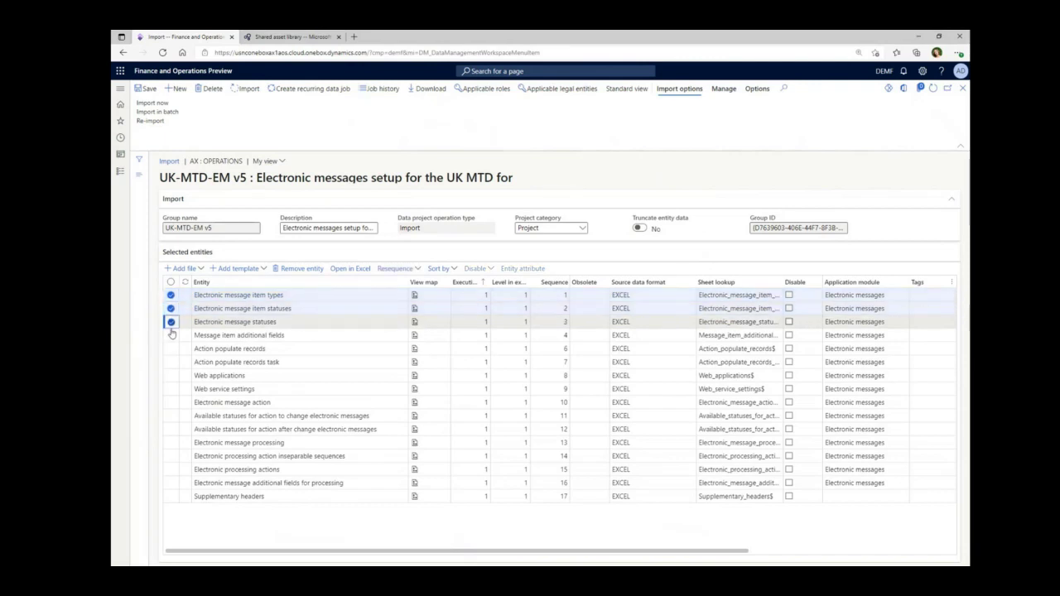
click(172, 335)
click(171, 349)
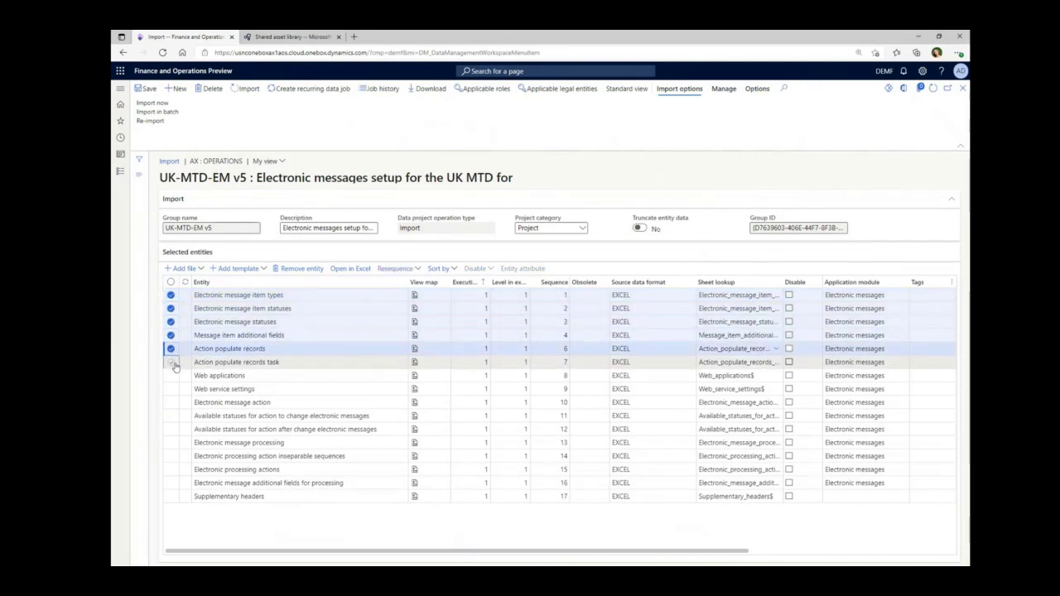
click(172, 362)
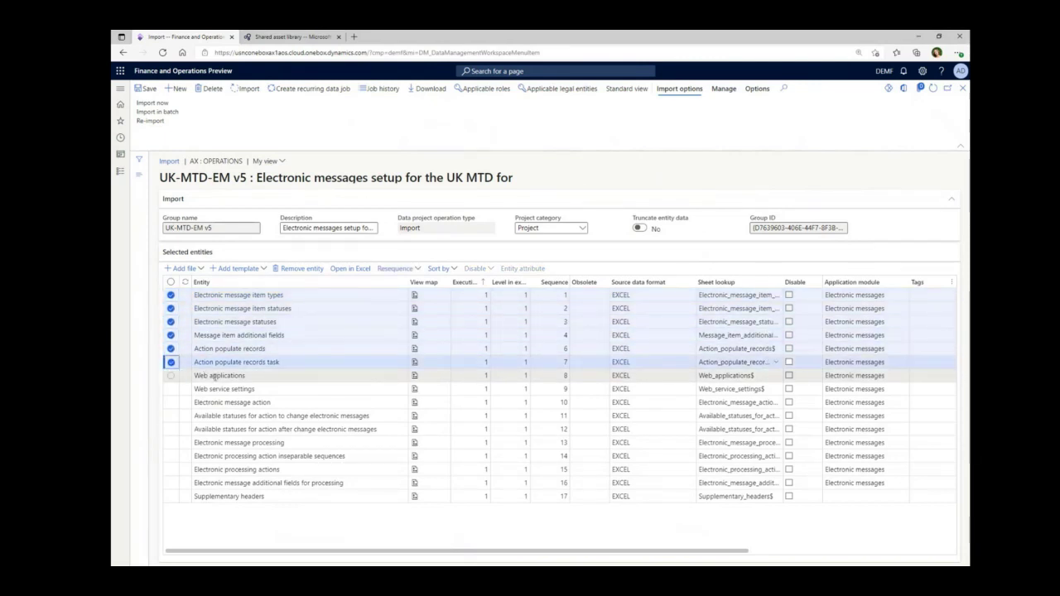
click(172, 388)
click(171, 401)
click(171, 416)
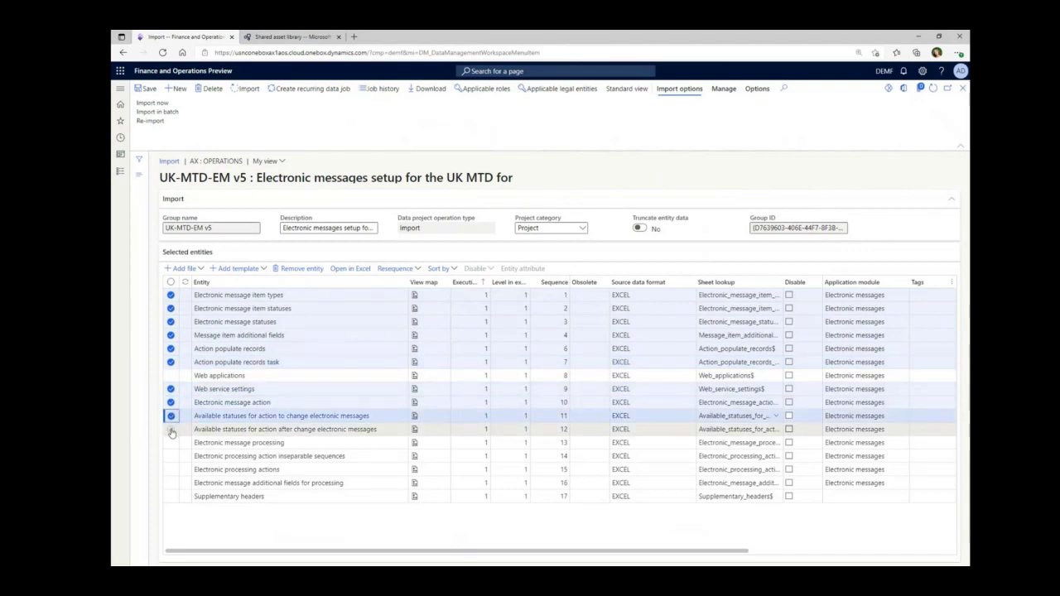
click(171, 429)
click(171, 442)
click(171, 455)
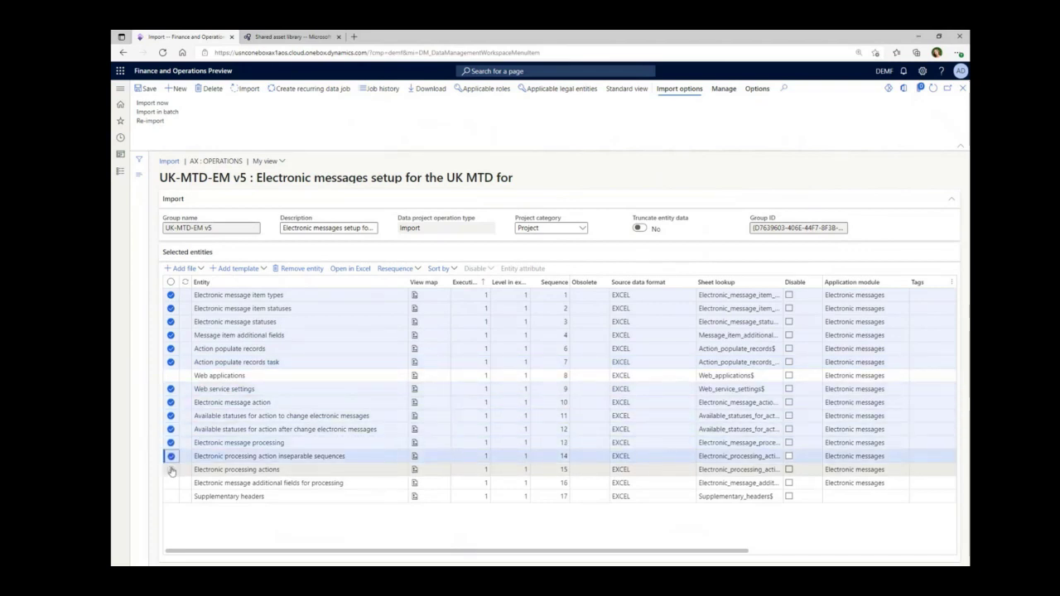
click(172, 470)
click(172, 483)
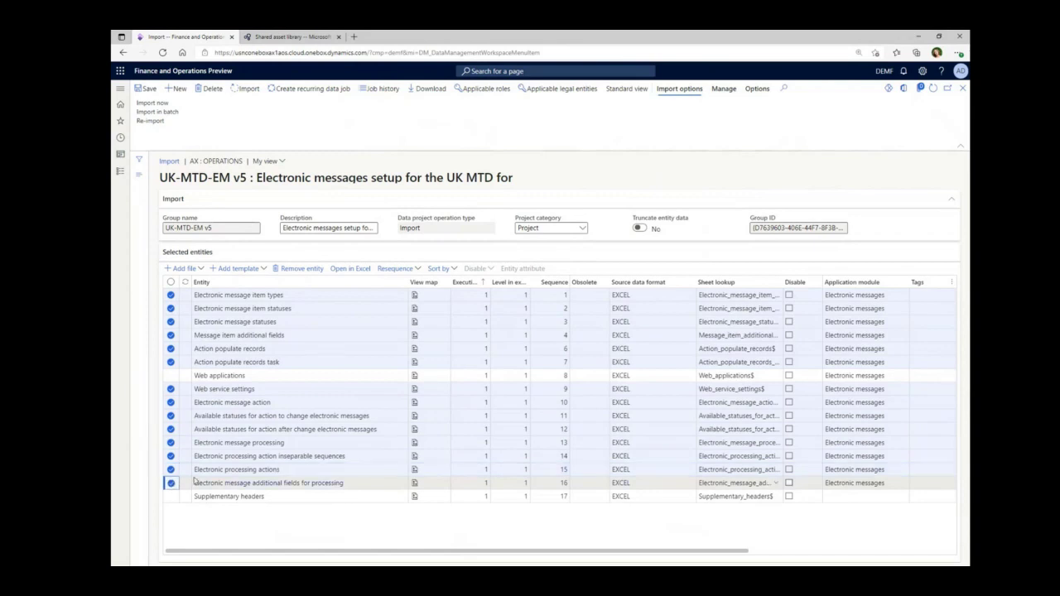
click(296, 273)
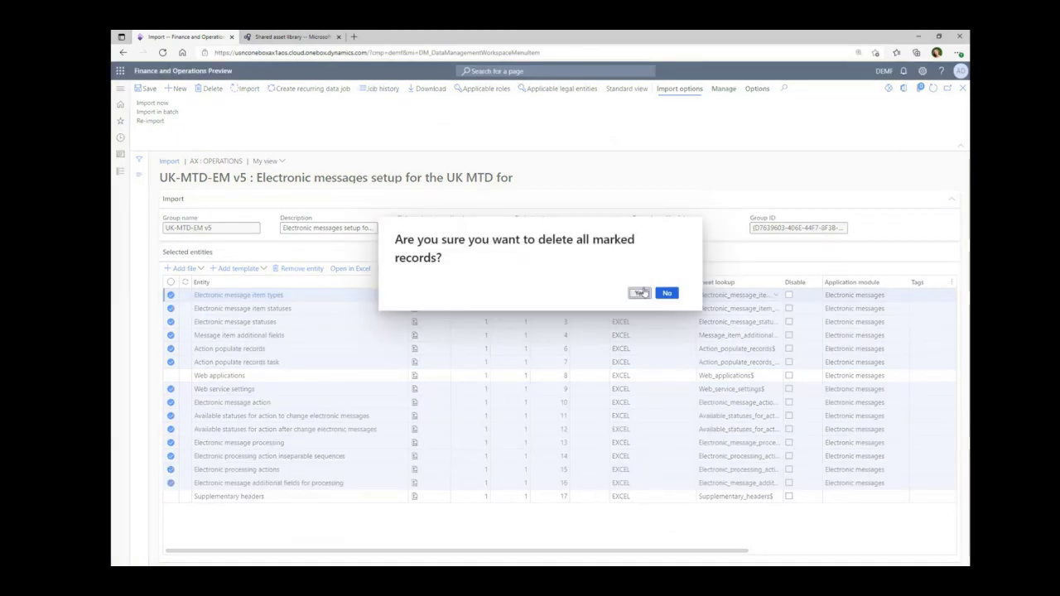
click(642, 292)
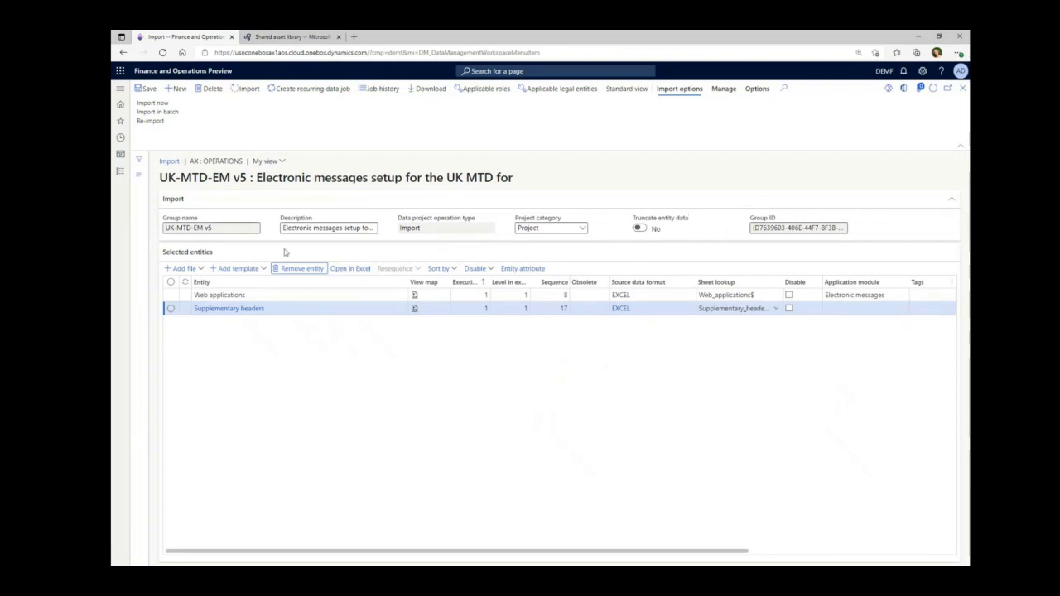
Step: Run the import of the Web applications and Supplementary headers entities and dismiss the batch job notice
click(242, 89)
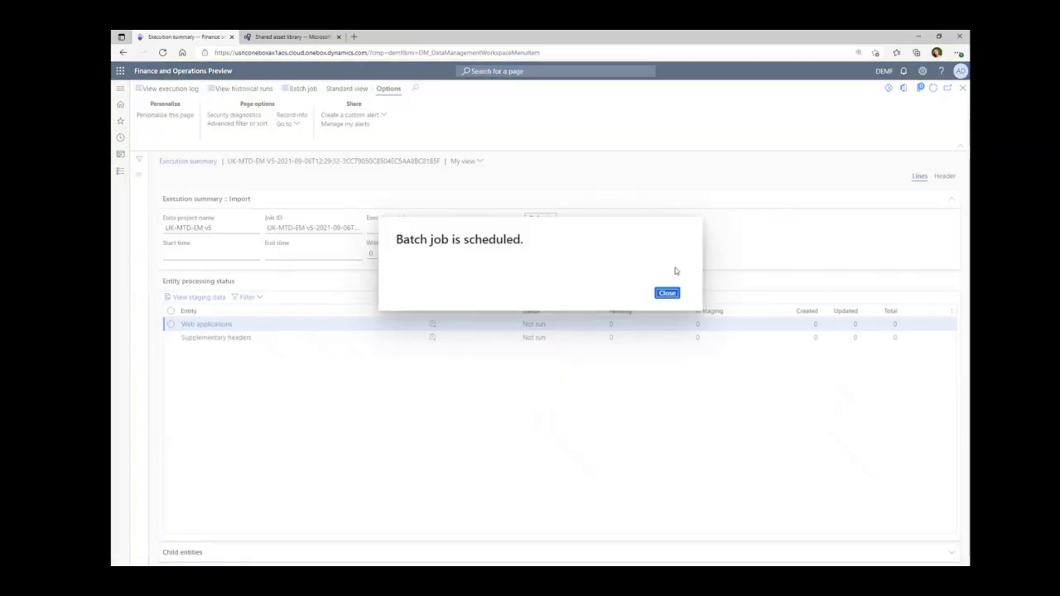
click(668, 294)
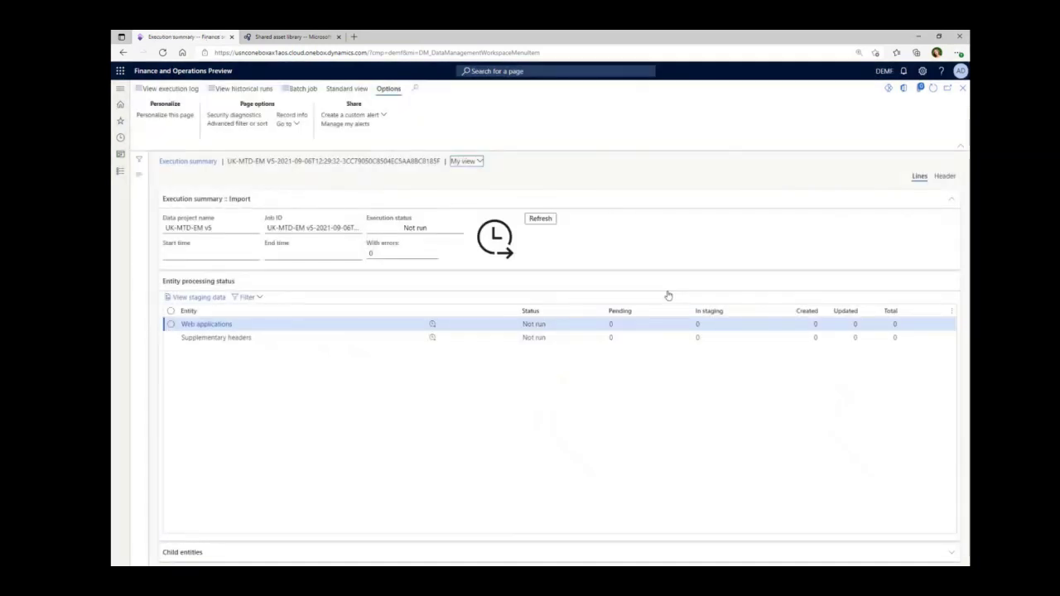
Step: Refresh the execution summary of the UK-MTD-EM v5 import to check the processing status of both entities
click(546, 220)
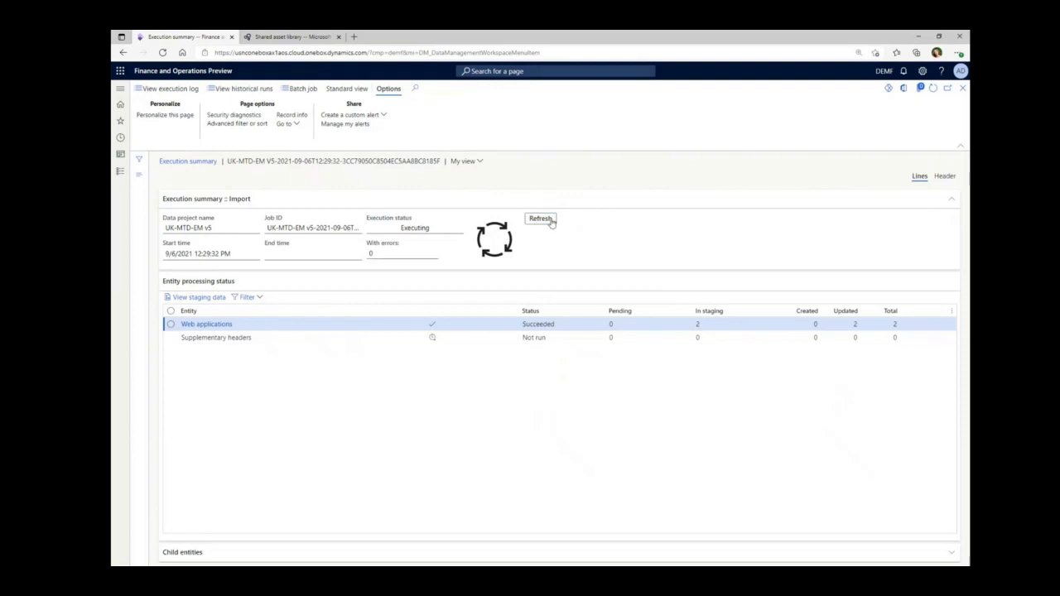
click(551, 220)
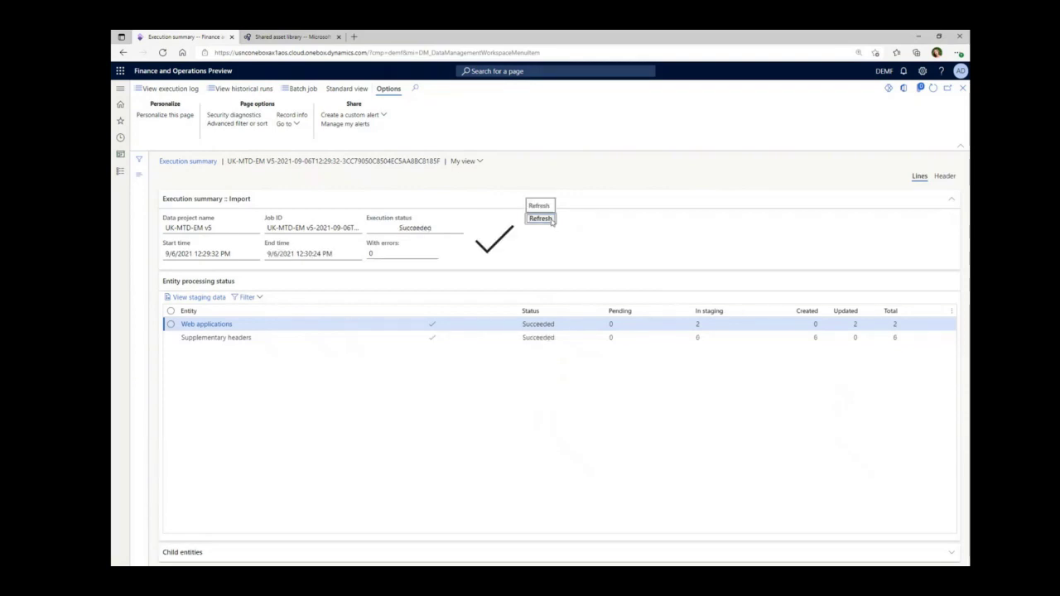
Step: Open the Tax module's web applications setup and review the supplementary headers of the production and Sandbox HMRC applications
click(121, 89)
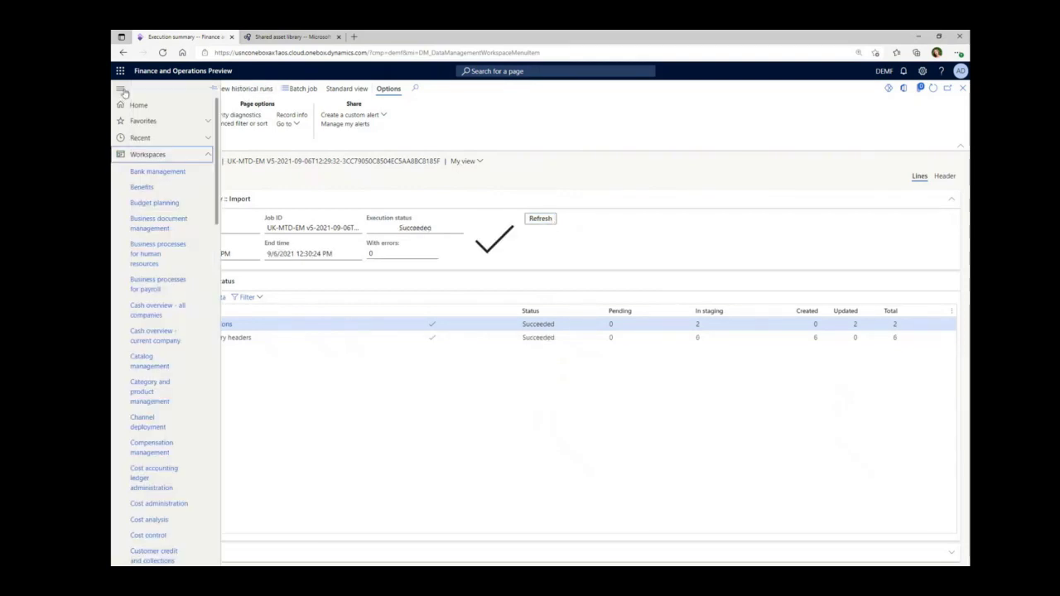
click(157, 154)
click(162, 171)
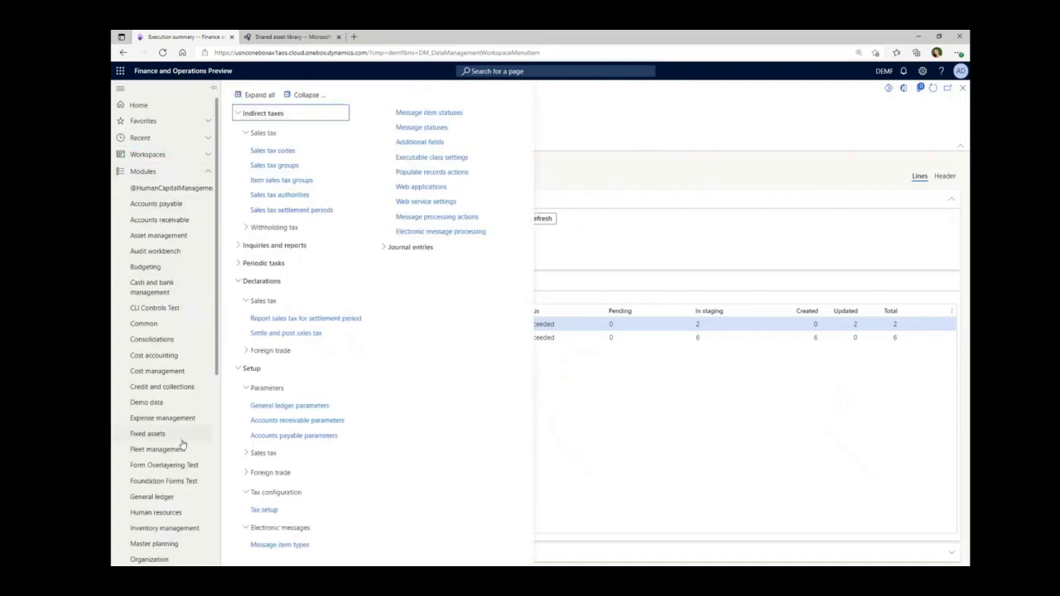
scroll(178, 464, down, 4)
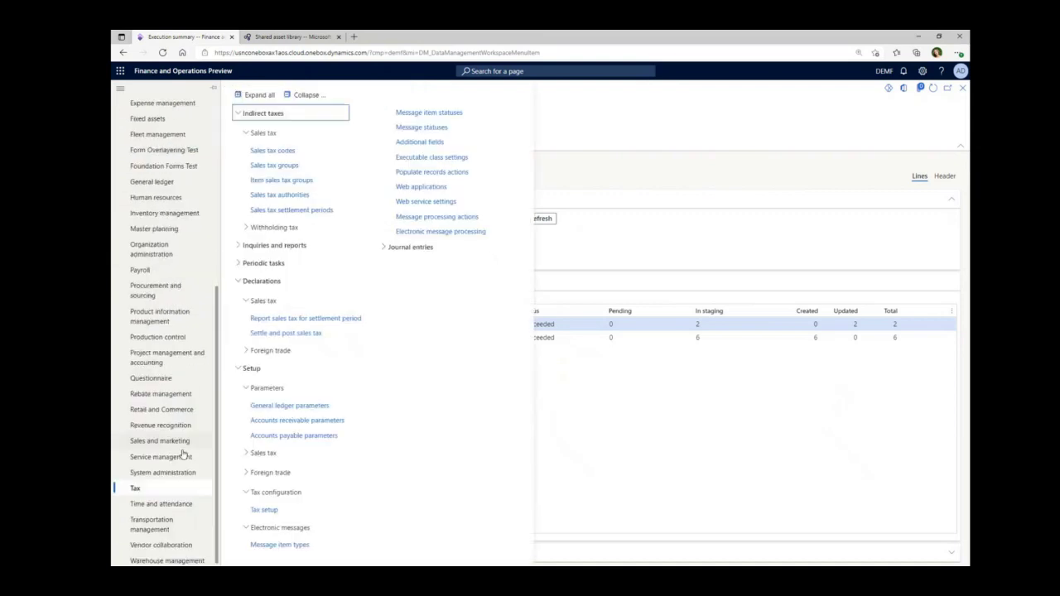
click(426, 187)
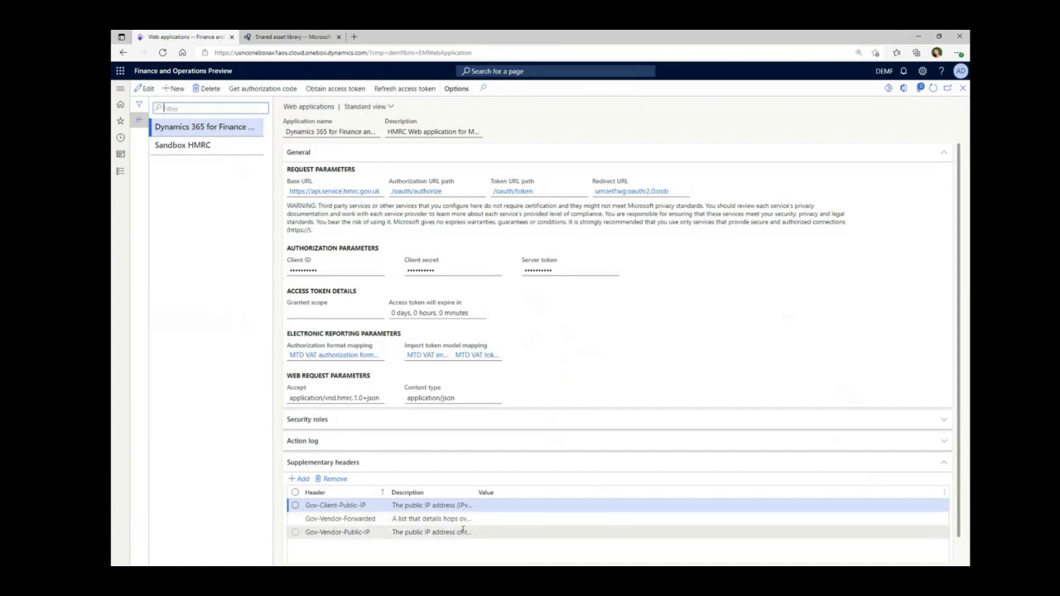
click(186, 148)
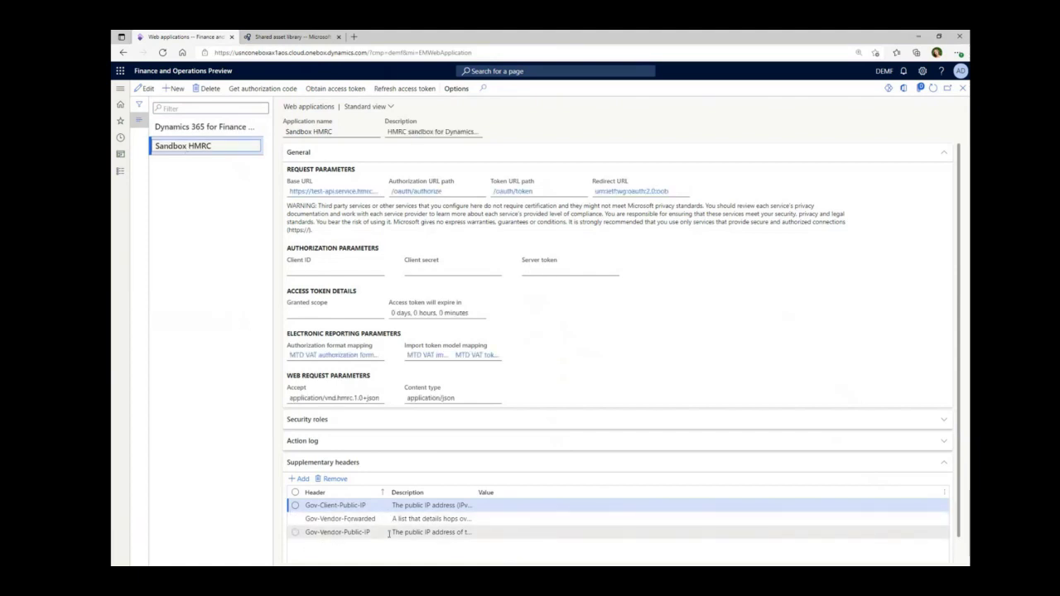
Step: Open the electronic message processing setup and remove the Create test user request action from UK MTD VAT TEST
click(120, 89)
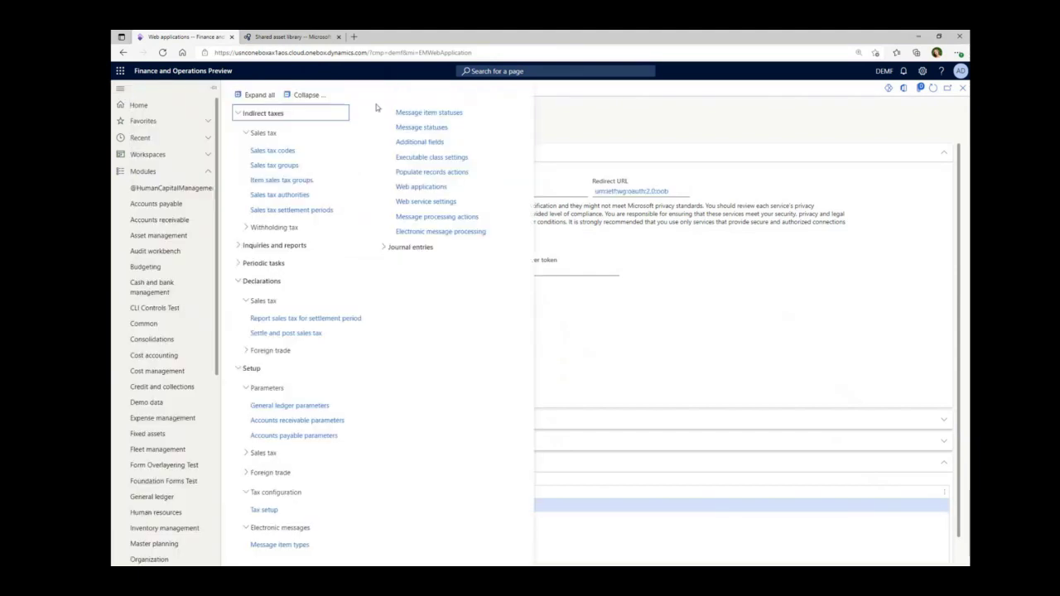
click(447, 232)
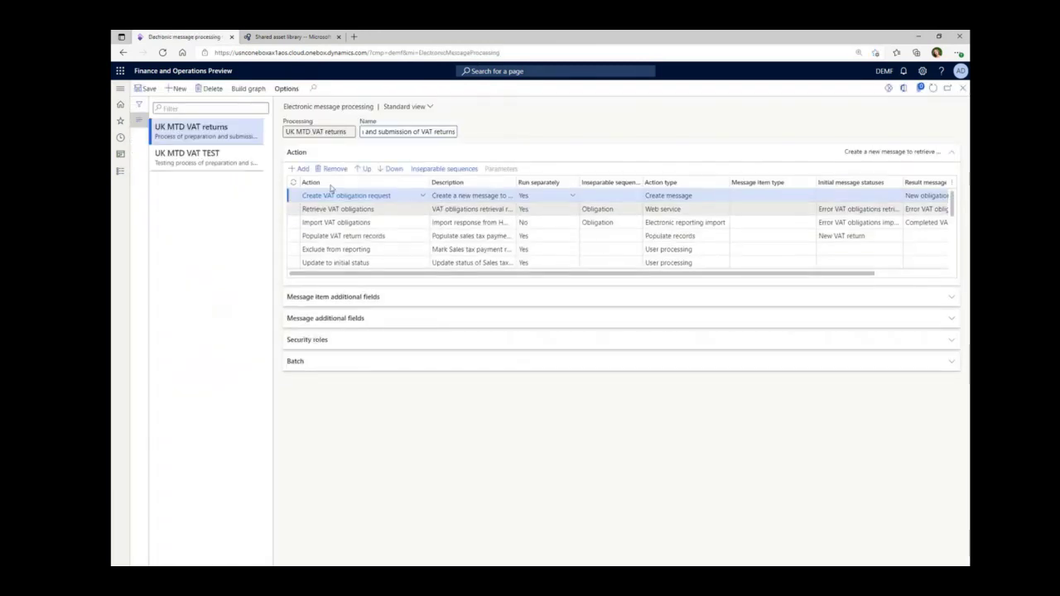
click(224, 163)
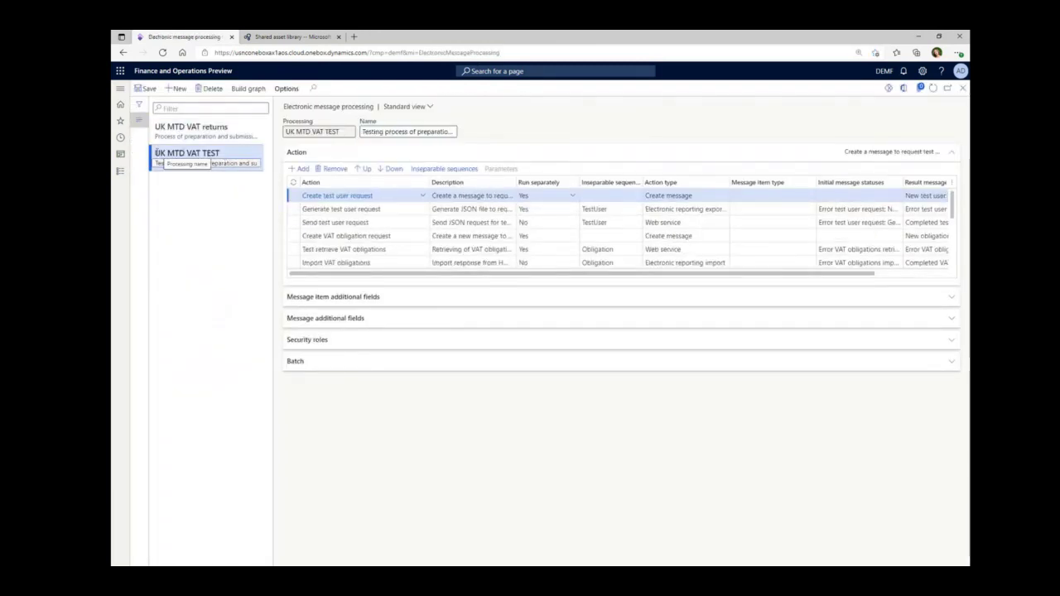
click(229, 151)
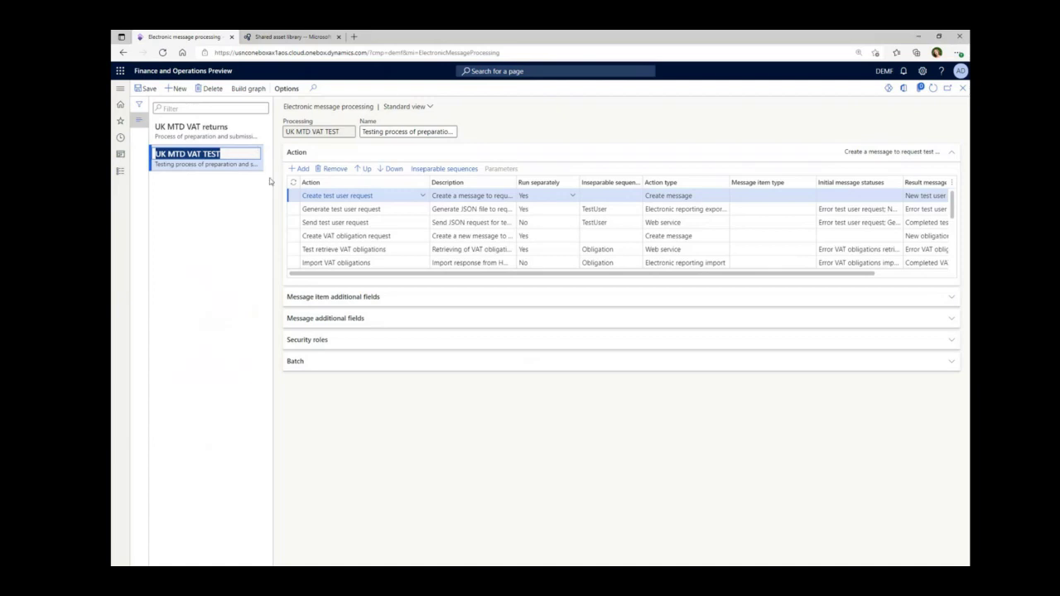
click(411, 199)
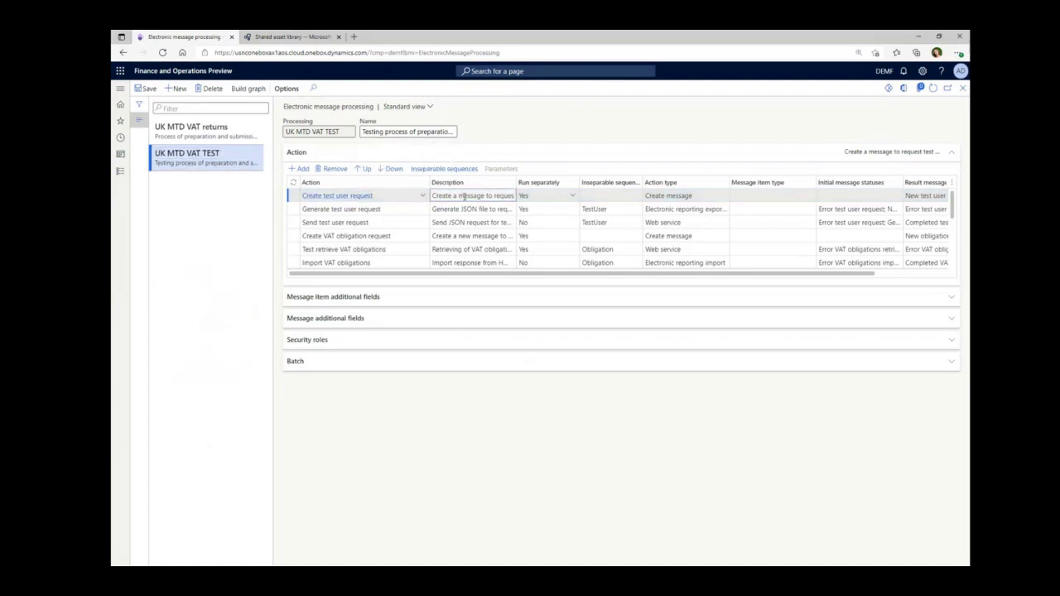
click(334, 168)
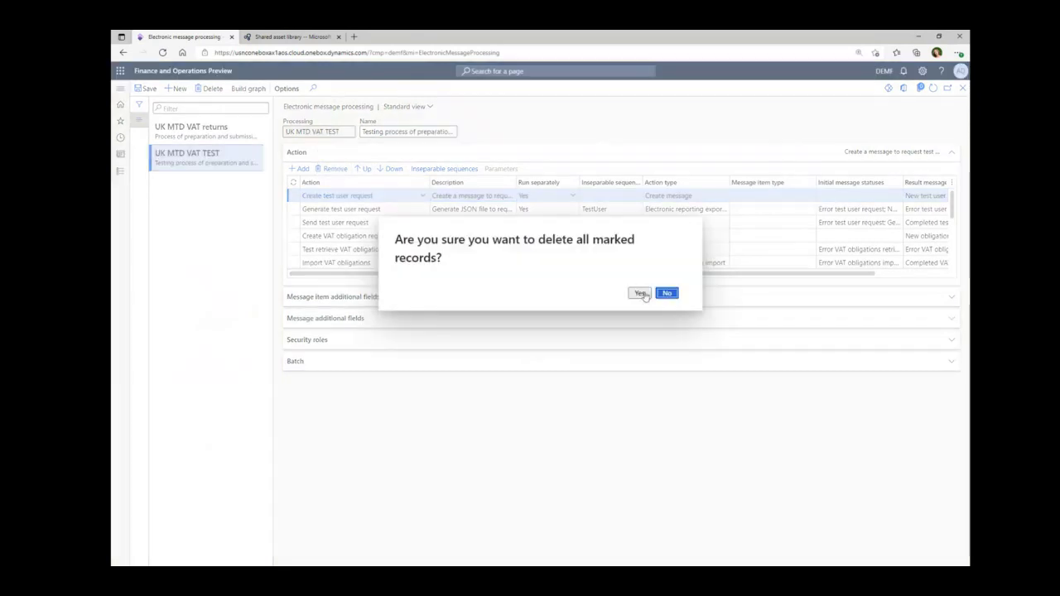
click(639, 293)
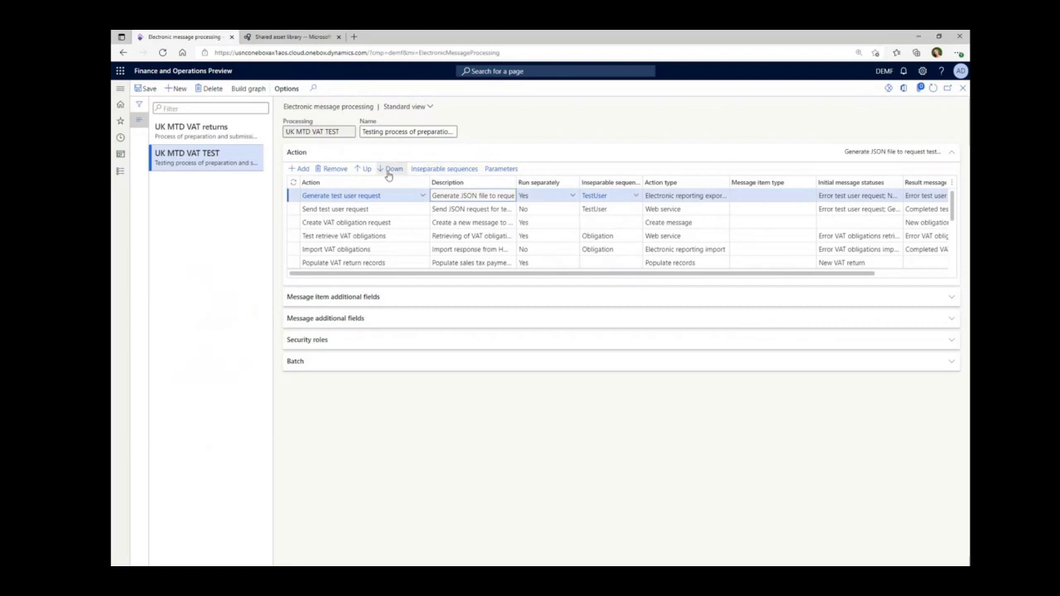
Step: Remove the Generate test user request and Send test user request actions from the UK MTD VAT TEST processing
click(334, 169)
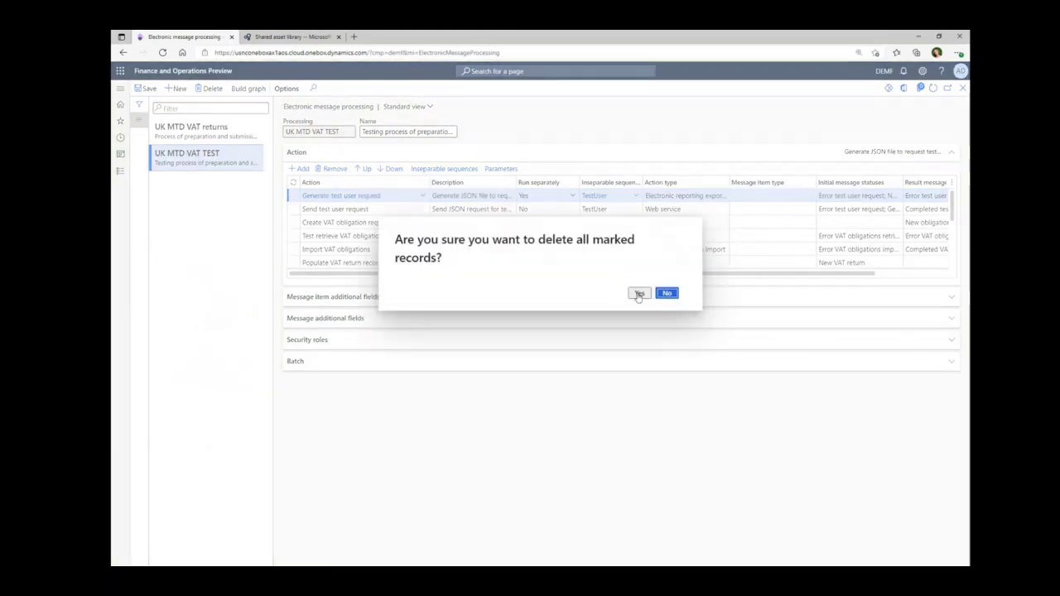
click(639, 293)
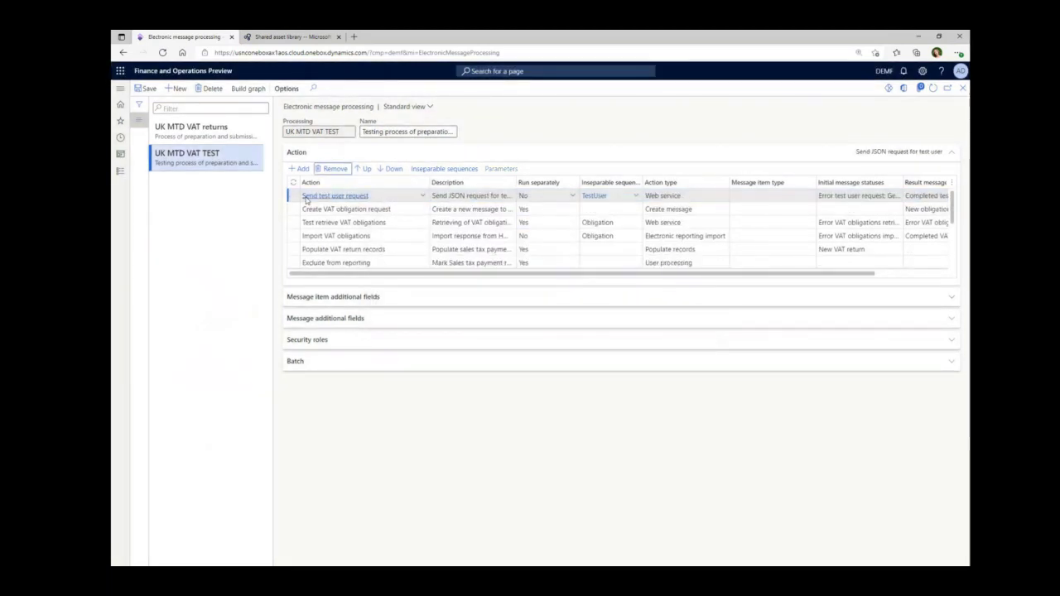
click(435, 195)
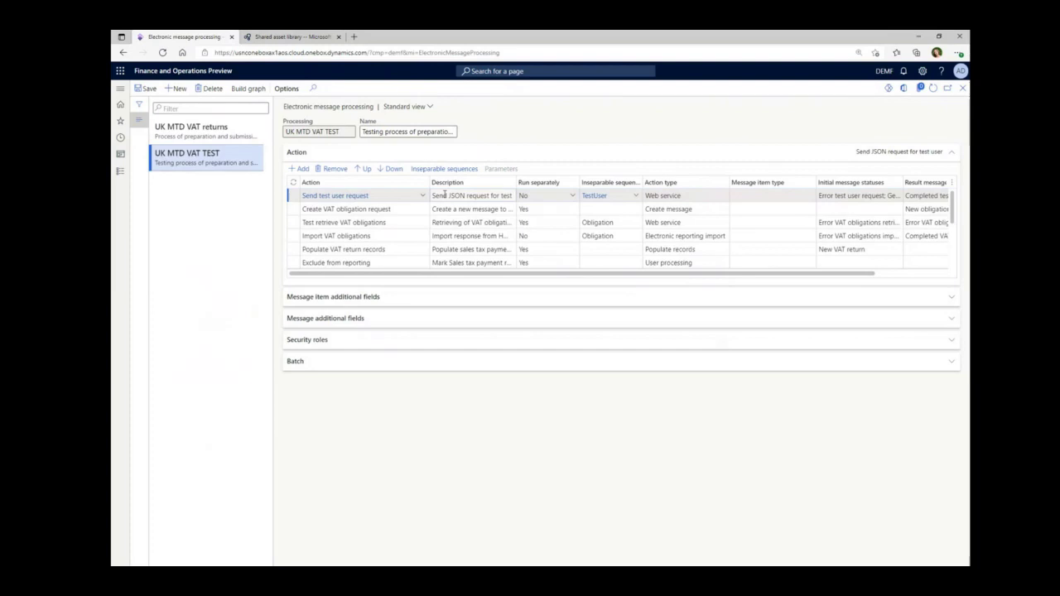
click(335, 169)
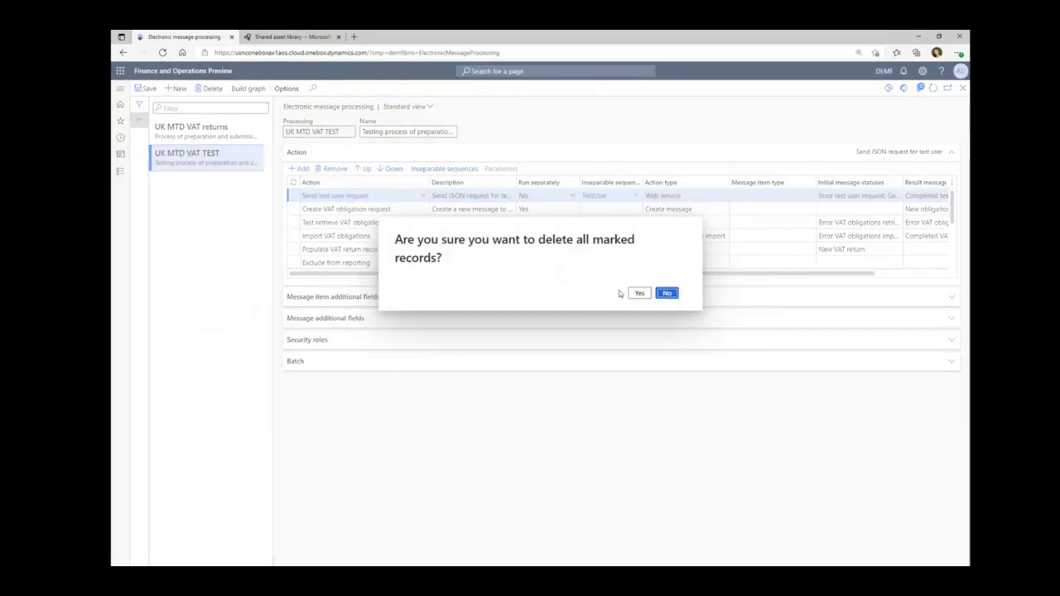
click(639, 294)
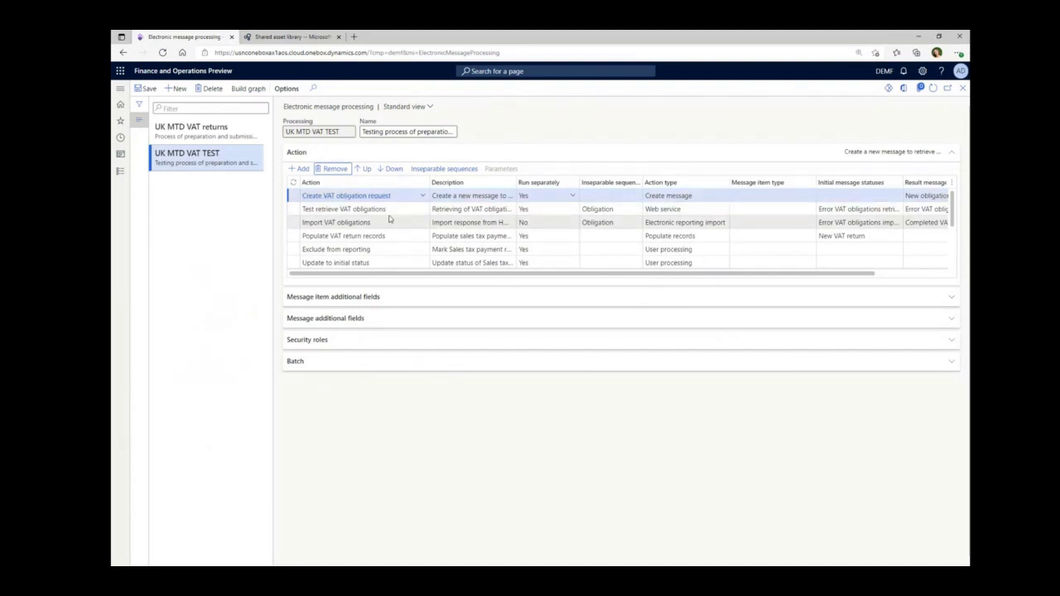
Step: Review the remaining UK MTD VAT TEST actions and open the Tax registration number message additional field's default value
scroll(390, 219, down, 5)
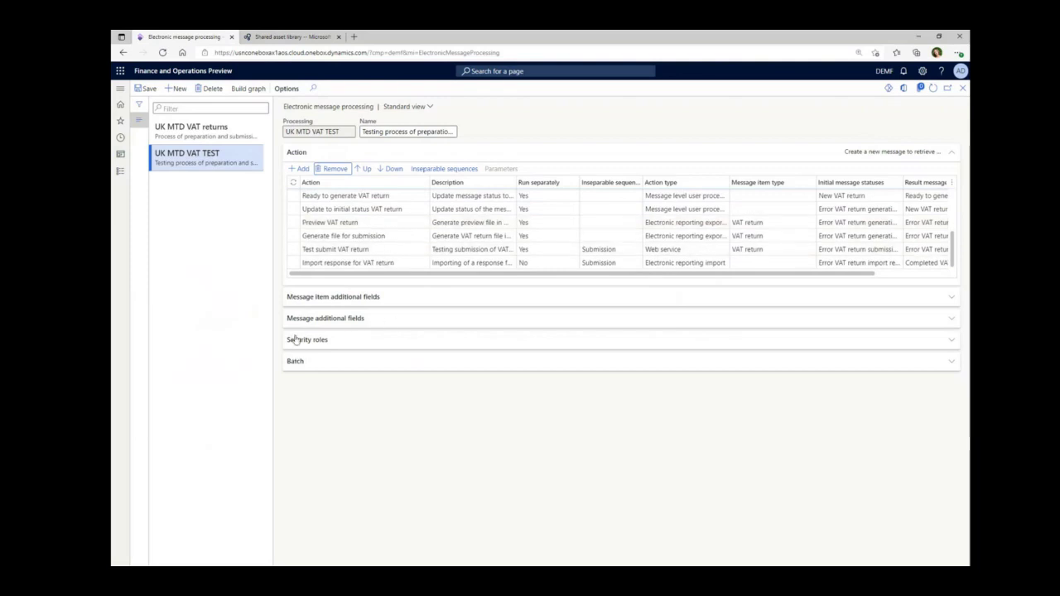
click(349, 321)
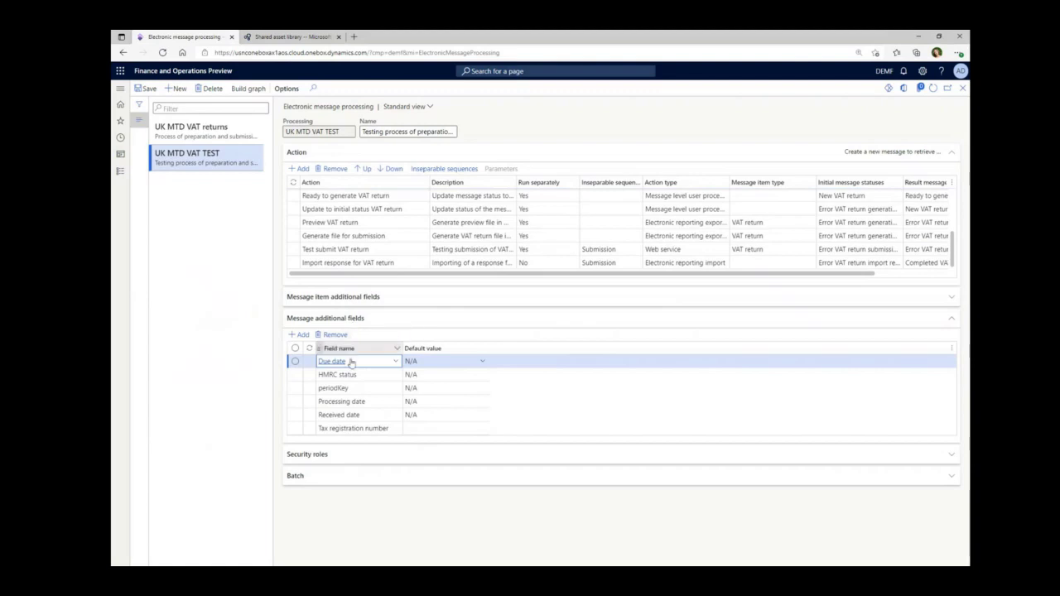
click(408, 428)
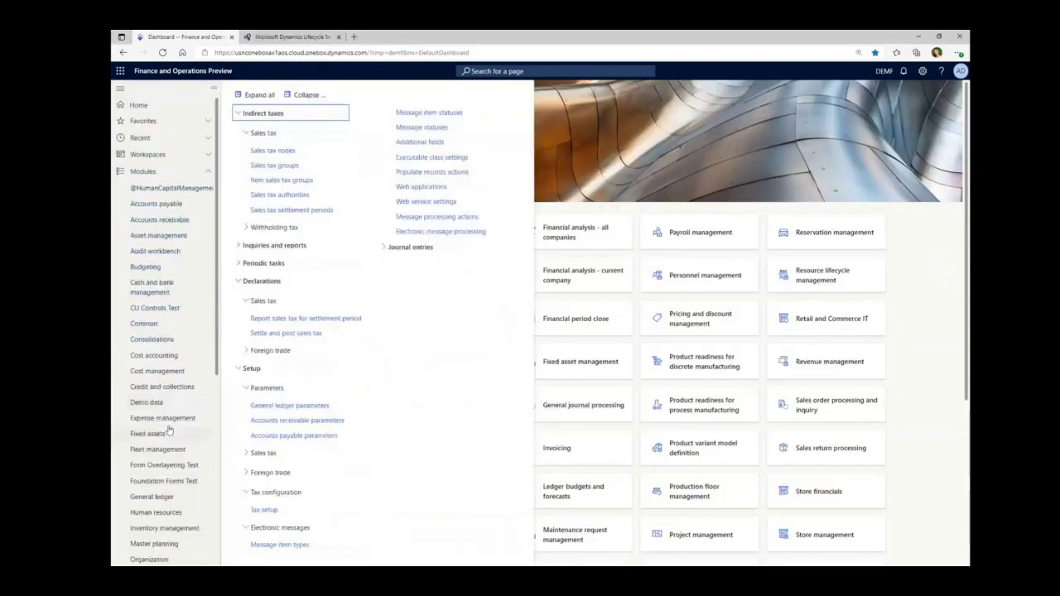
Step: Locate the Tax module in the list of modules
scroll(176, 468, down, 5)
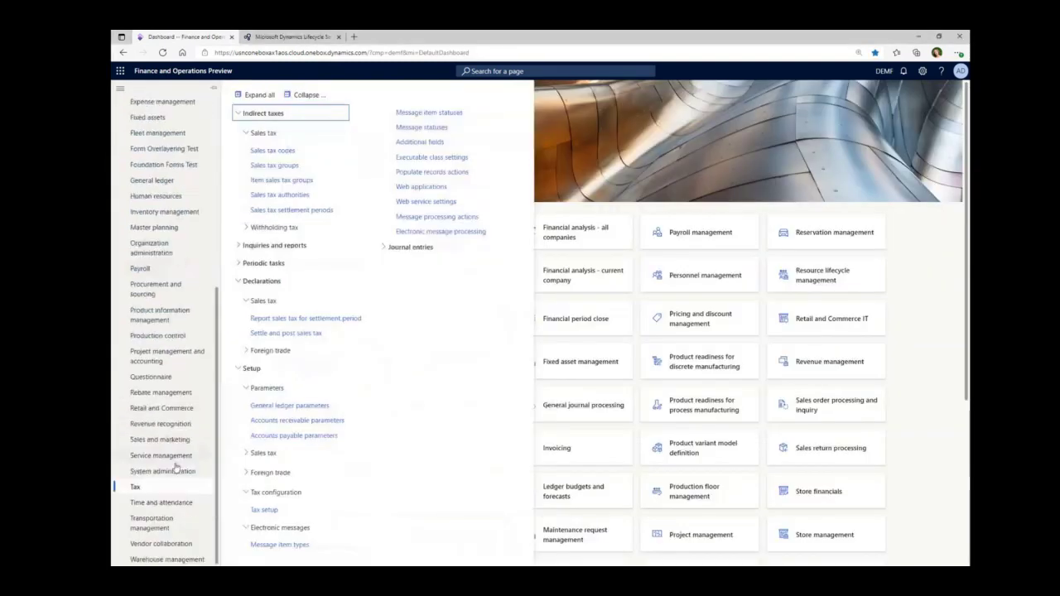